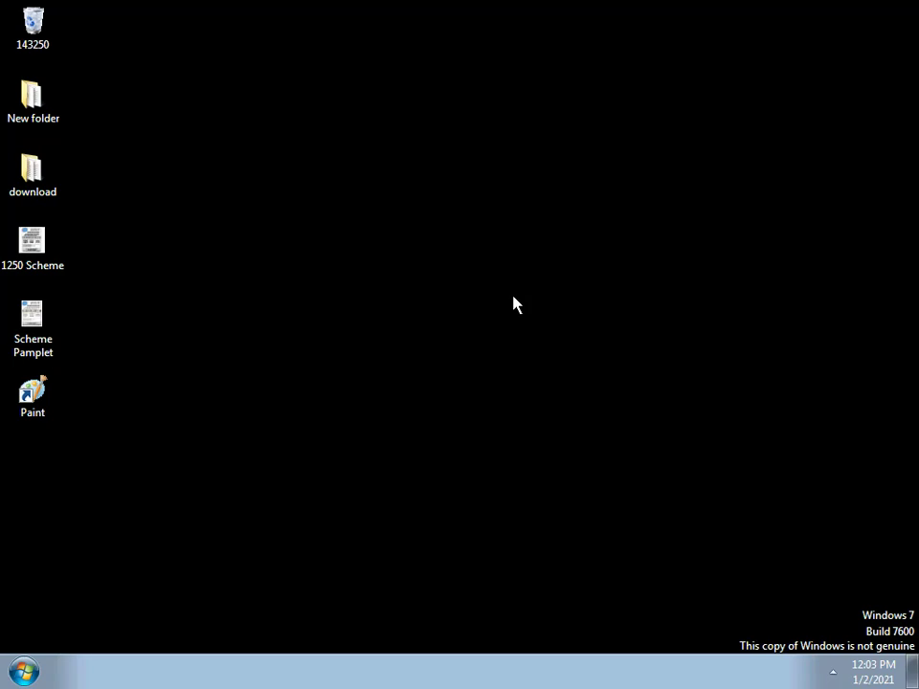
# - Launch Word 2013, dismiss the activation notice, and start a new blank document
pyautogui.click(21, 670)
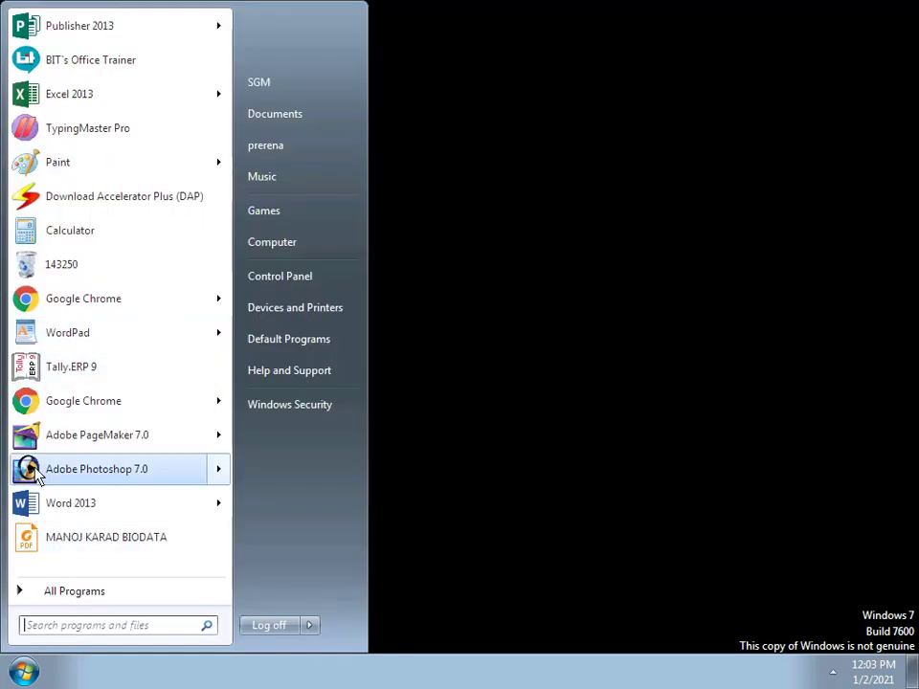
pyautogui.click(41, 517)
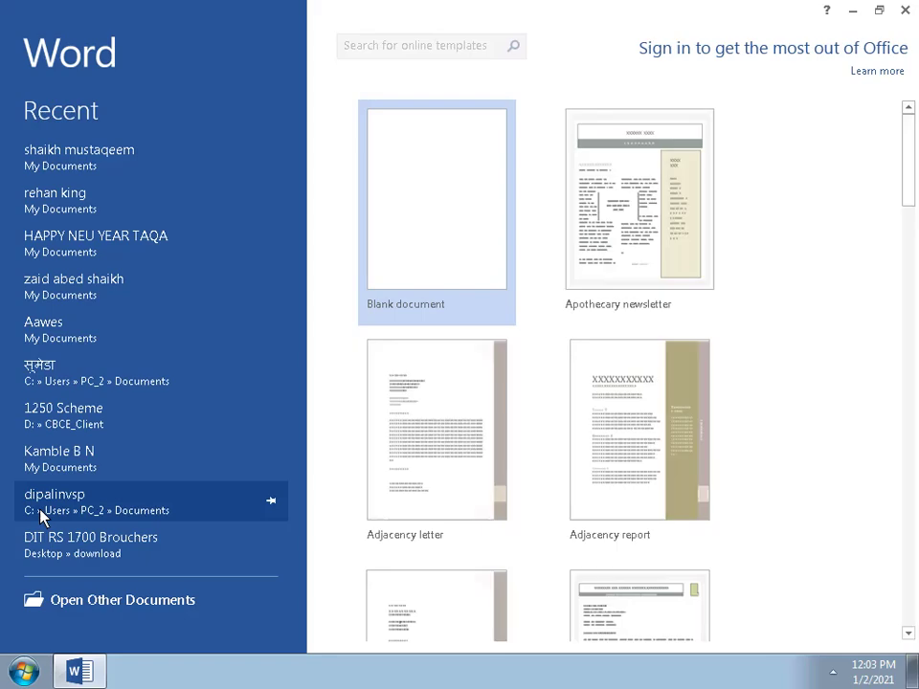
pyautogui.click(661, 137)
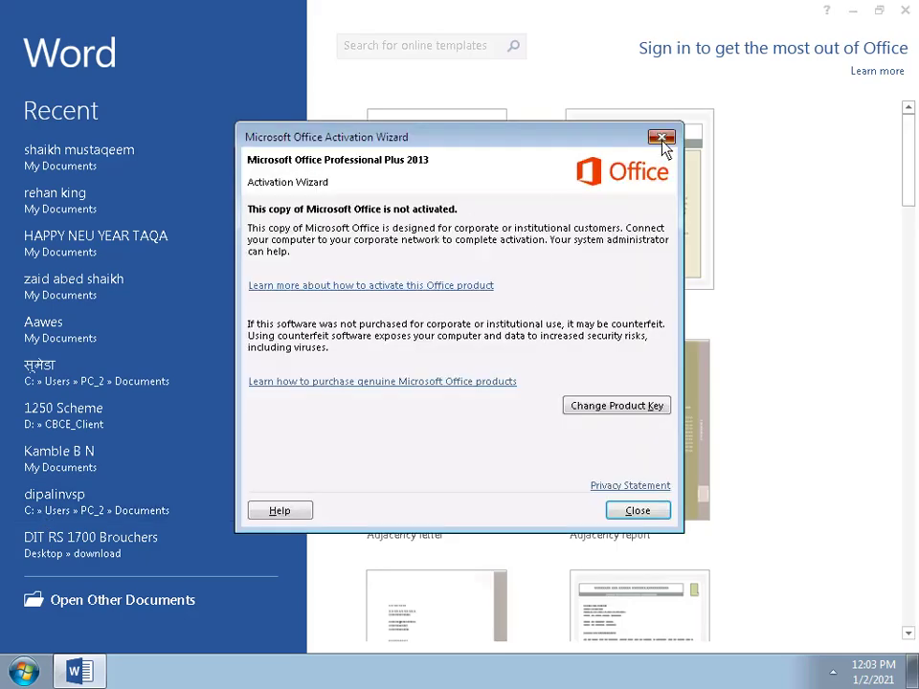
pyautogui.click(386, 213)
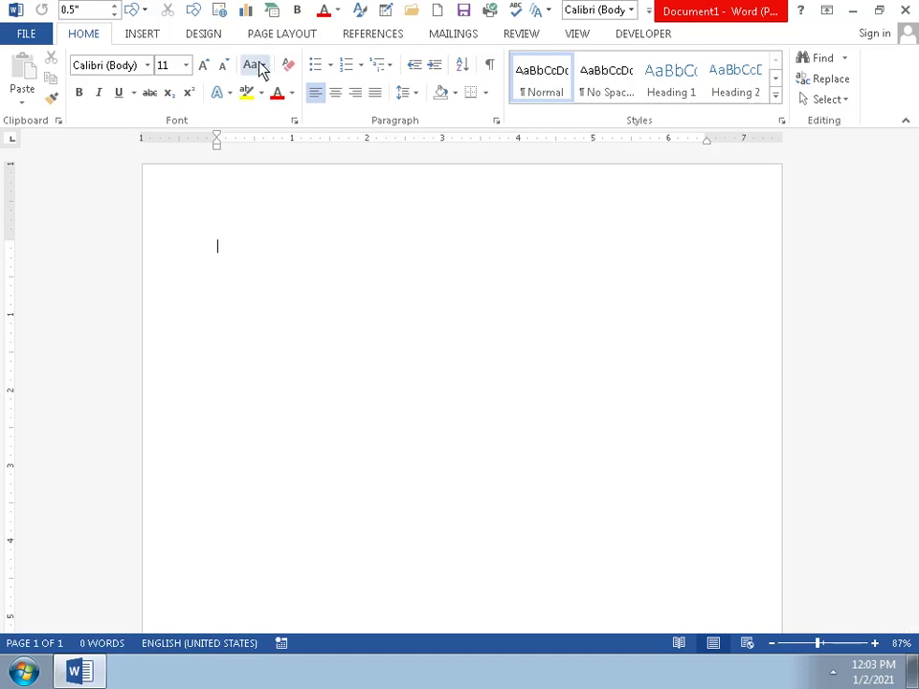
# - Apply the red apple art page border around the whole page
pyautogui.click(145, 40)
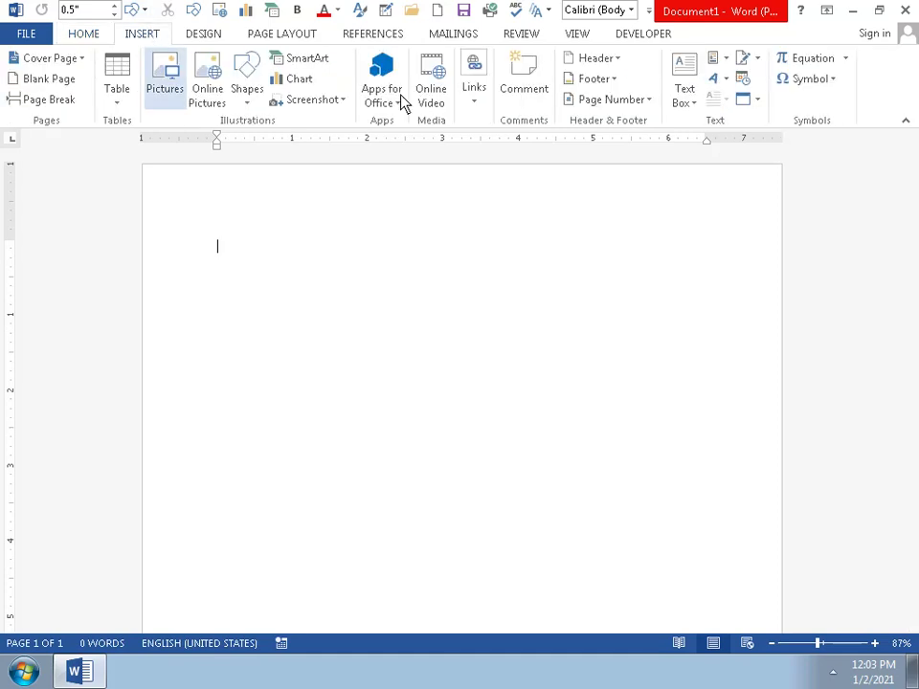
pyautogui.click(196, 38)
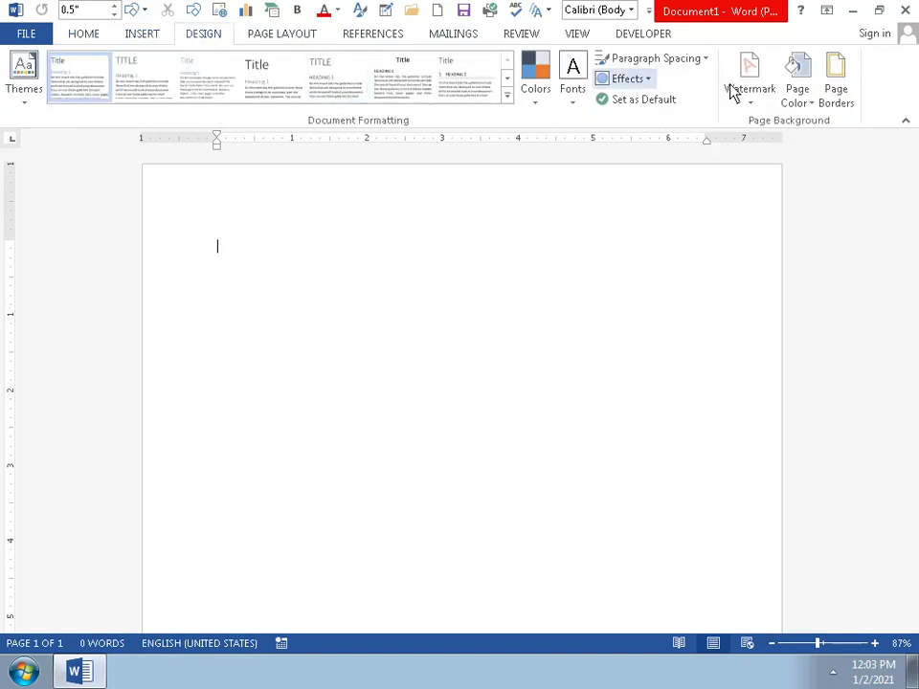
pyautogui.click(834, 96)
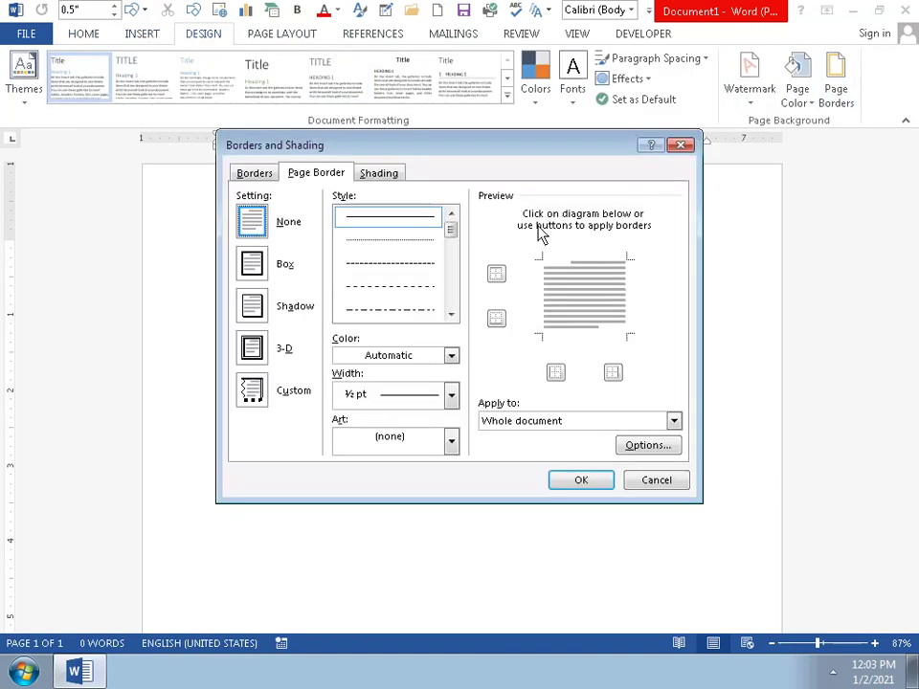
pyautogui.click(450, 446)
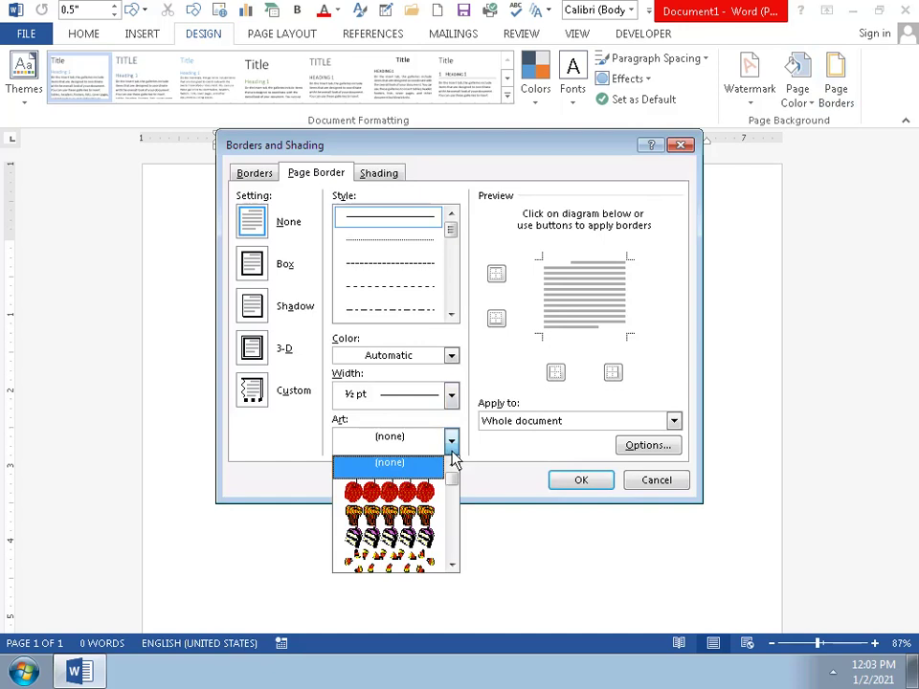
pyautogui.click(418, 491)
pyautogui.click(592, 483)
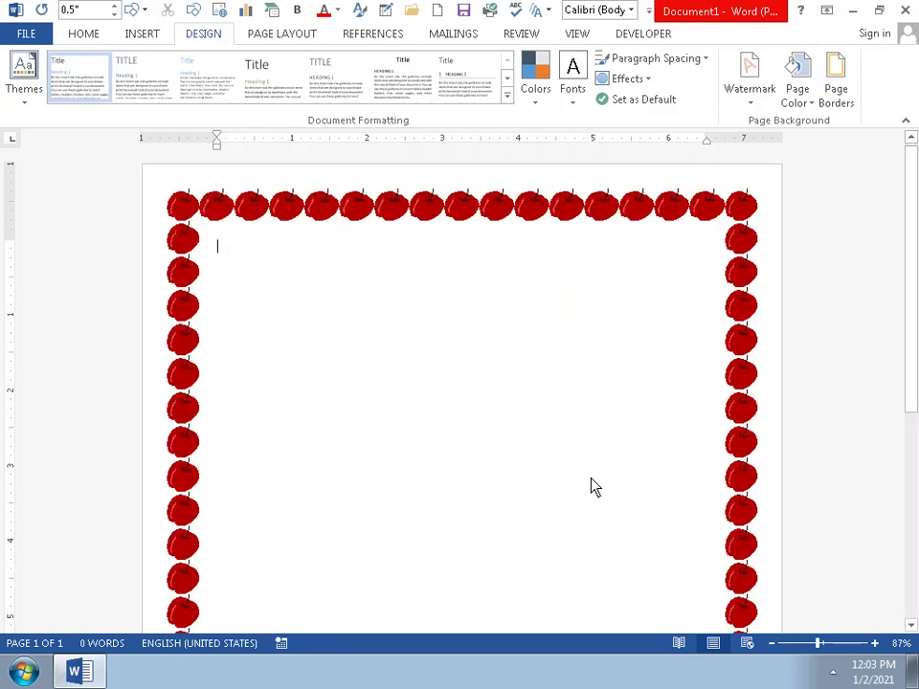
pyautogui.click(142, 36)
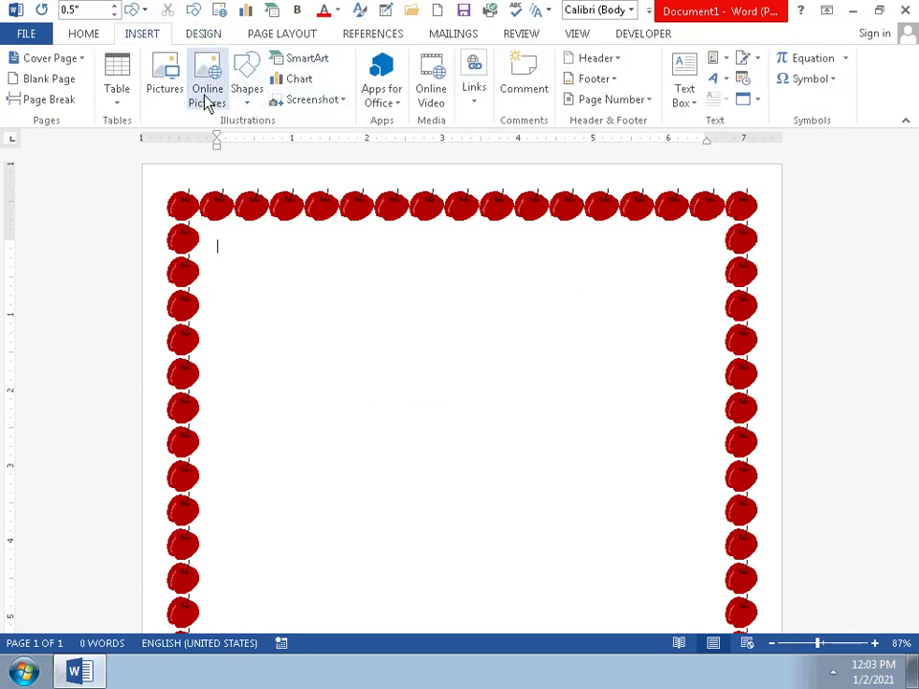
# - Draw an Up Ribbon banner shape from Stars and Banners near the top of the page
pyautogui.click(247, 91)
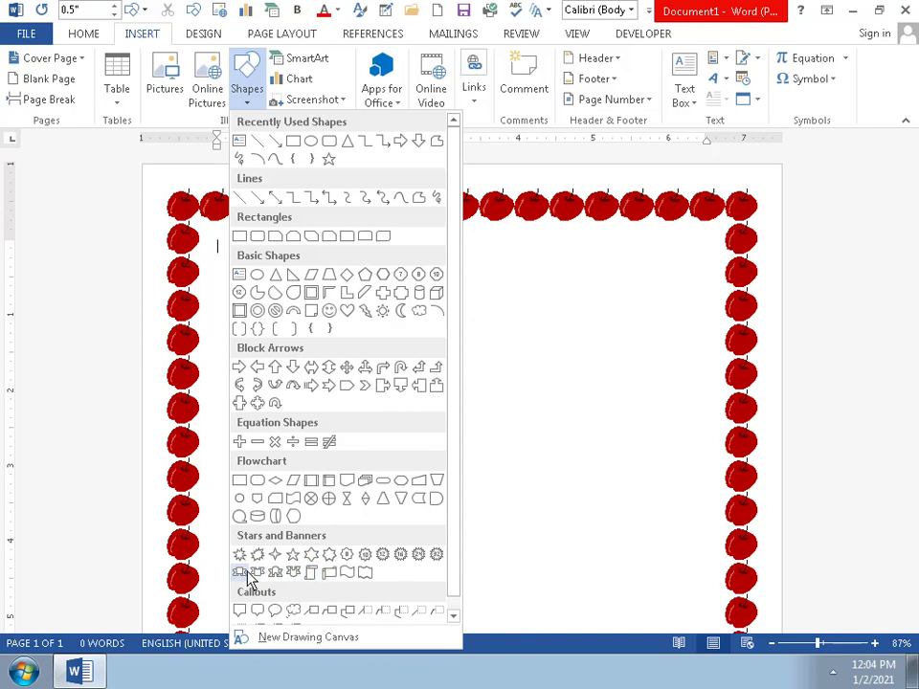
pyautogui.click(243, 574)
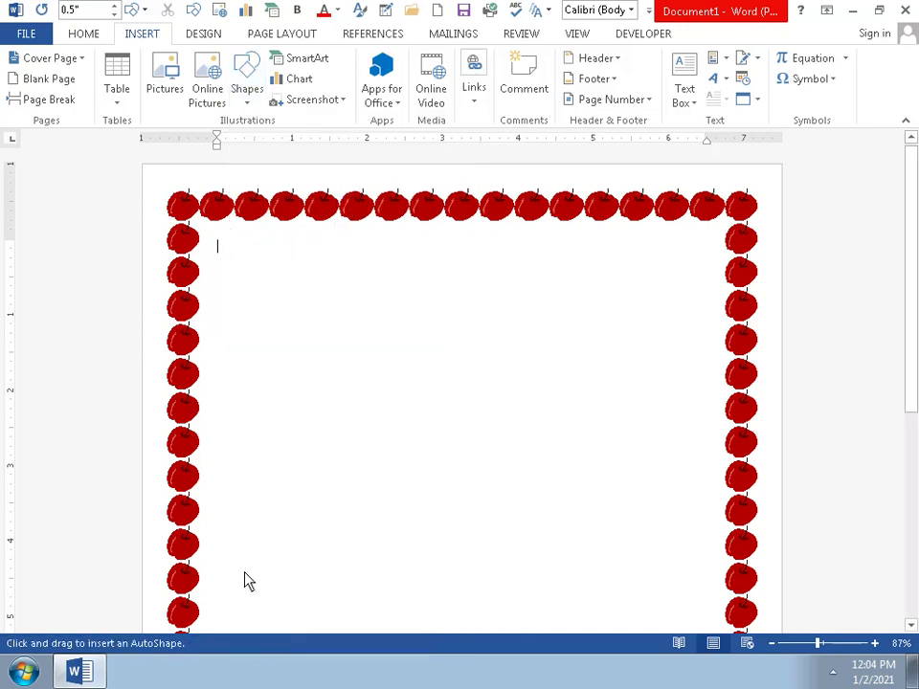
pyautogui.moveTo(278, 302)
pyautogui.mouseDown()
pyautogui.moveTo(618, 386)
pyautogui.moveTo(650, 375)
pyautogui.mouseUp()
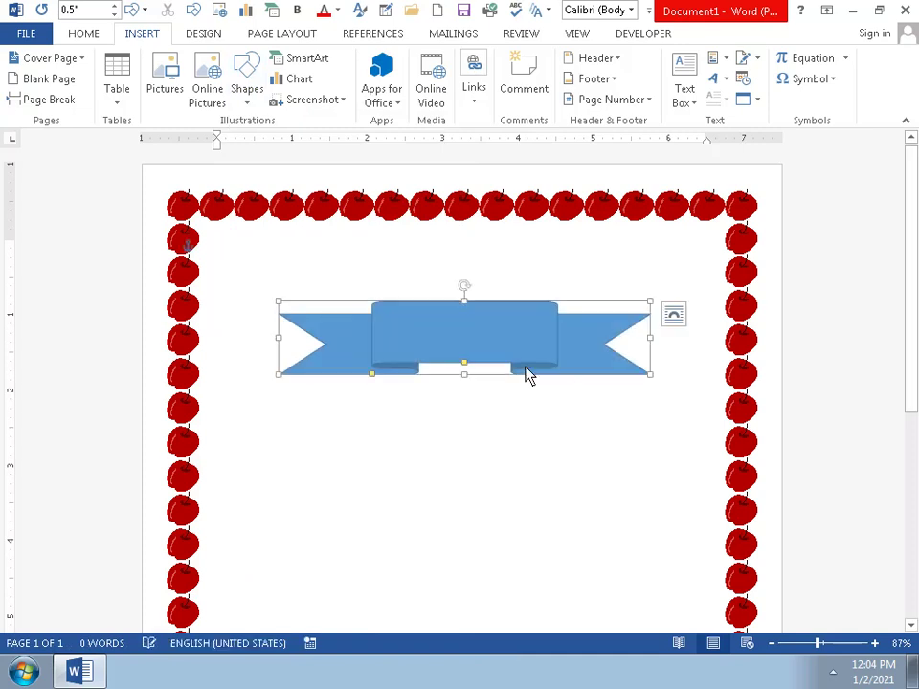
# - Move and widen the ribbon to 5.67" by 0.96", centred just below the top border
pyautogui.moveTo(469, 340); pyautogui.dragTo(438, 297)
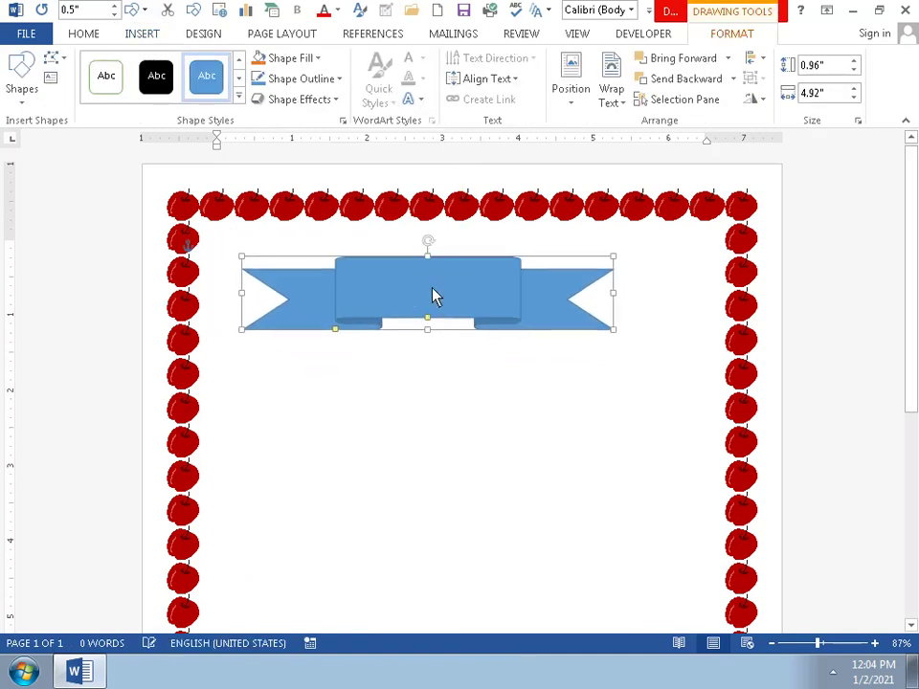
pyautogui.moveTo(438, 297); pyautogui.dragTo(449, 298)
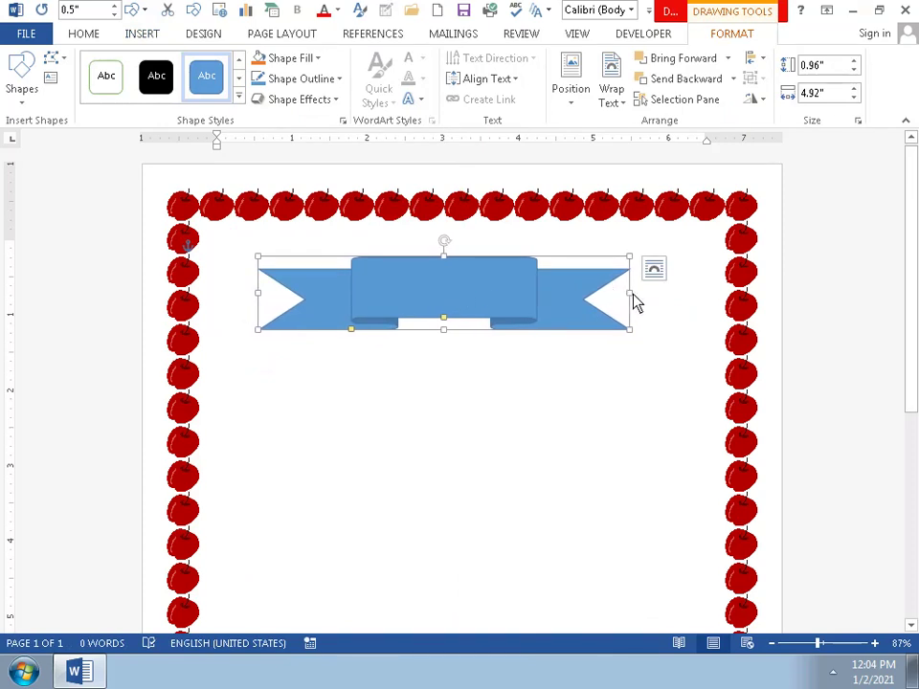
pyautogui.moveTo(631, 293); pyautogui.dragTo(686, 304)
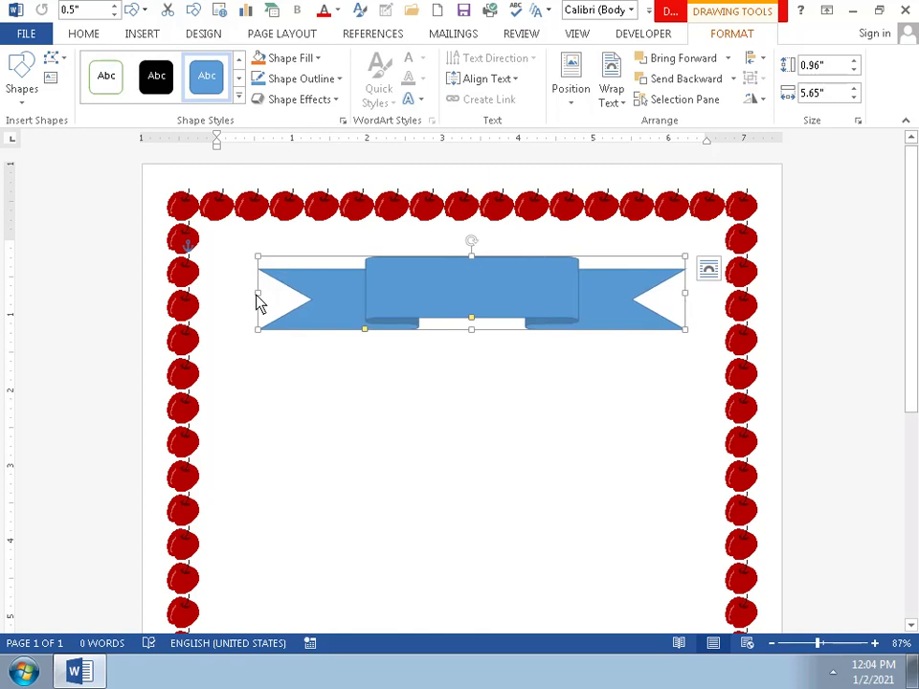
pyautogui.moveTo(257, 294); pyautogui.dragTo(221, 298)
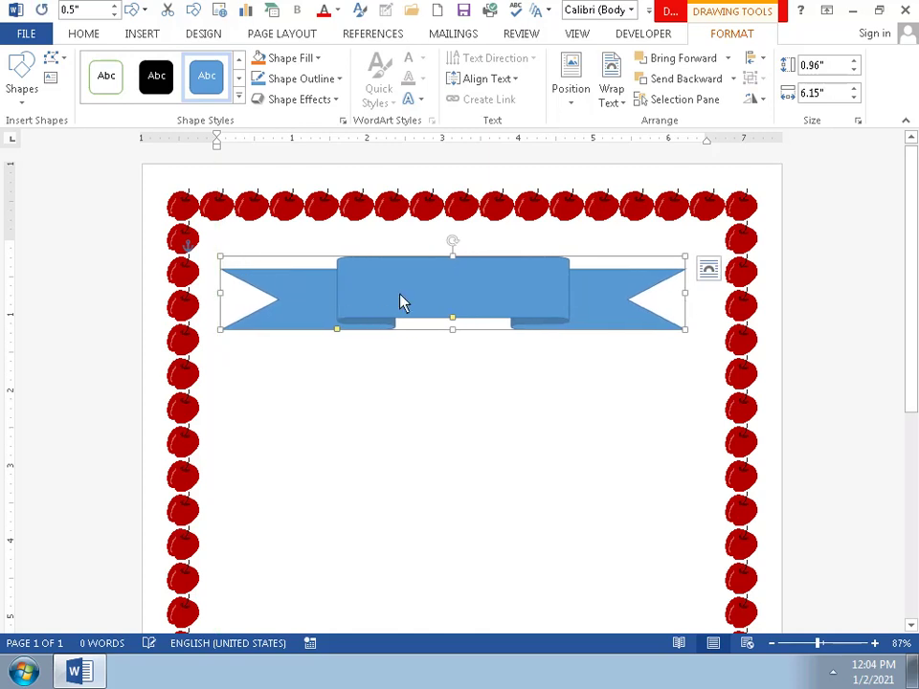
pyautogui.moveTo(402, 300); pyautogui.dragTo(391, 306)
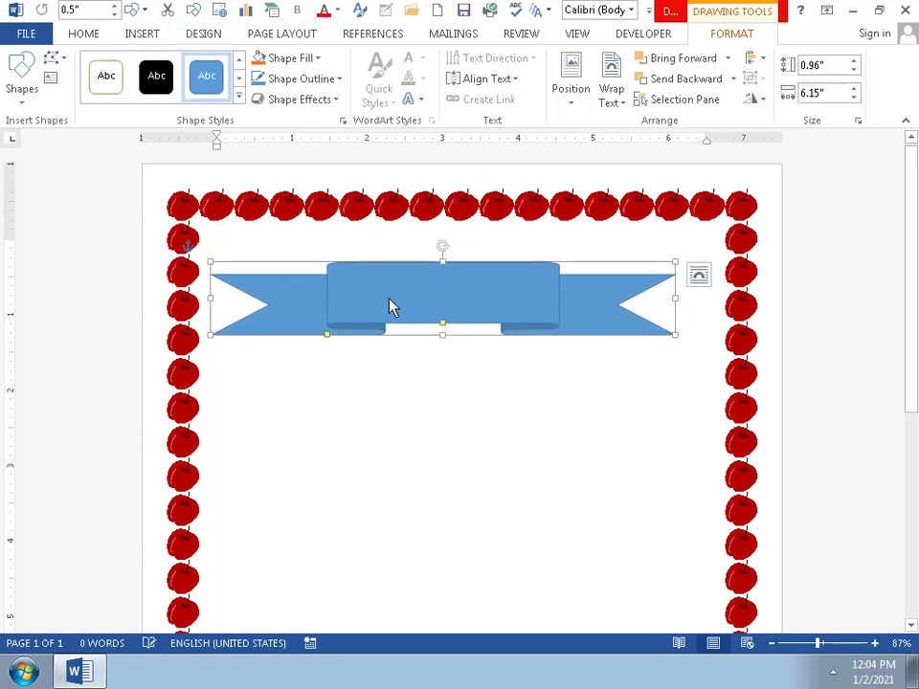
pyautogui.press('Right')
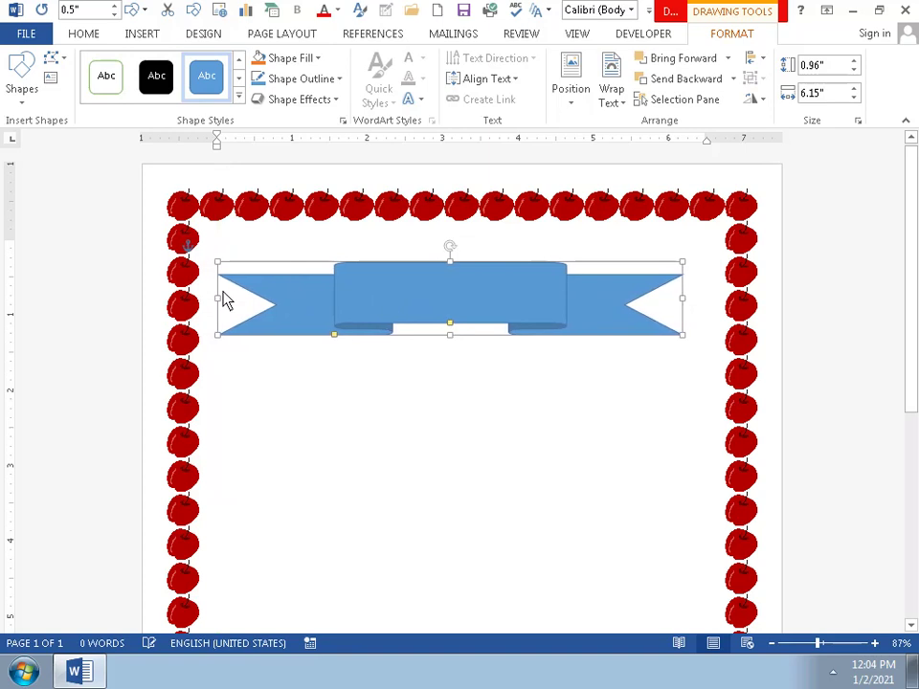
pyautogui.moveTo(217, 307); pyautogui.dragTo(256, 308)
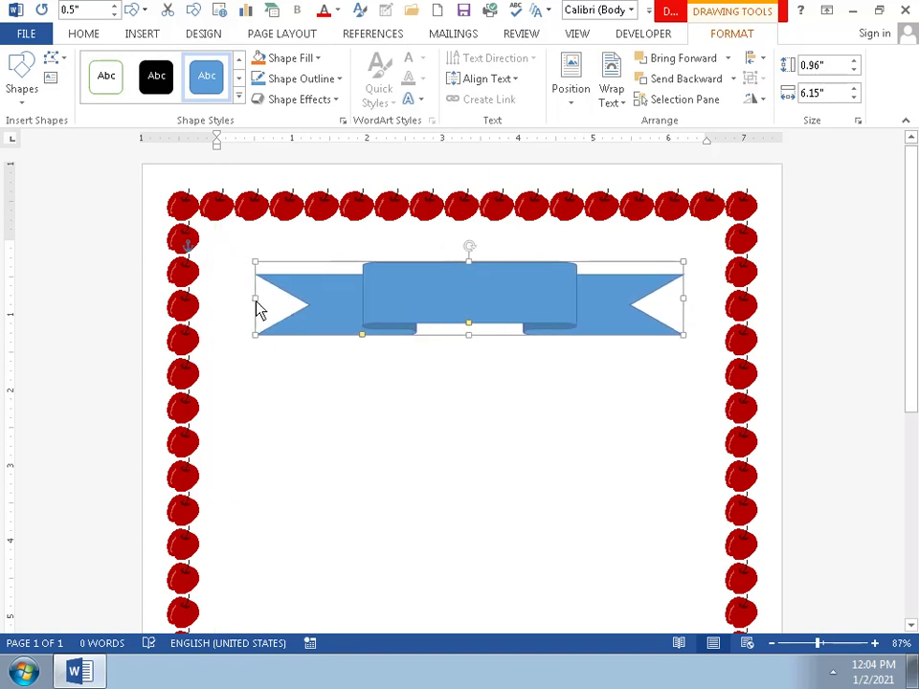
pyautogui.press('Left')
pyautogui.press('Left')
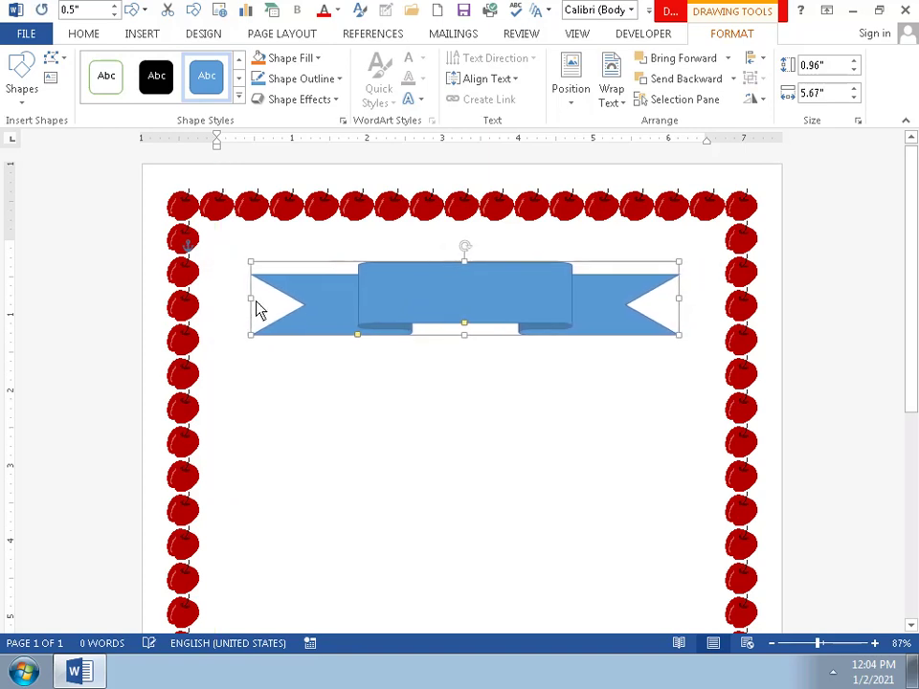
# - Give the ribbon banner the dark grey gradient shape style instead of light orange
pyautogui.click(239, 97)
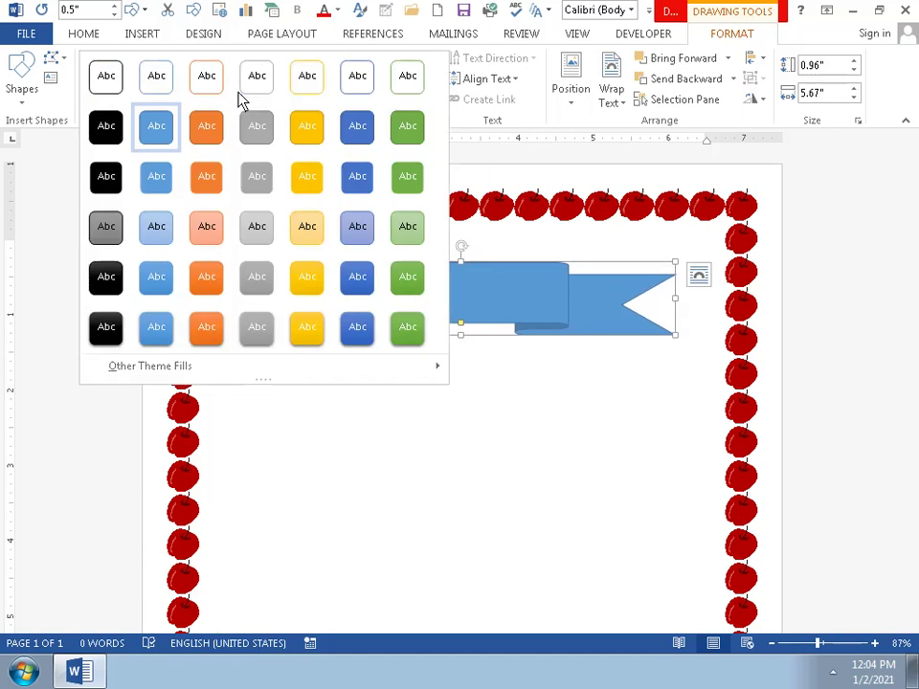
pyautogui.click(207, 226)
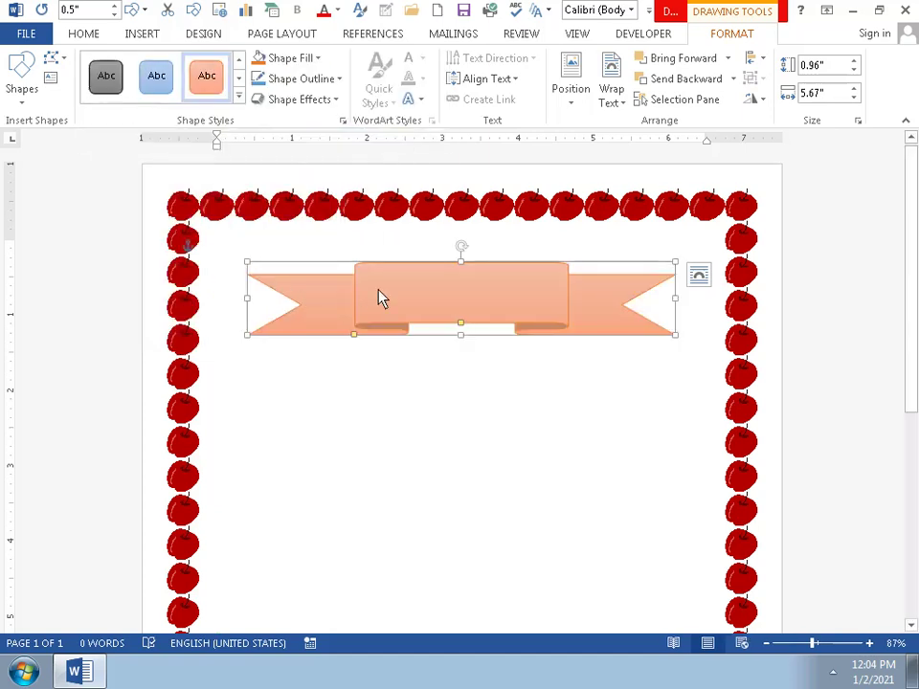
pyautogui.click(240, 97)
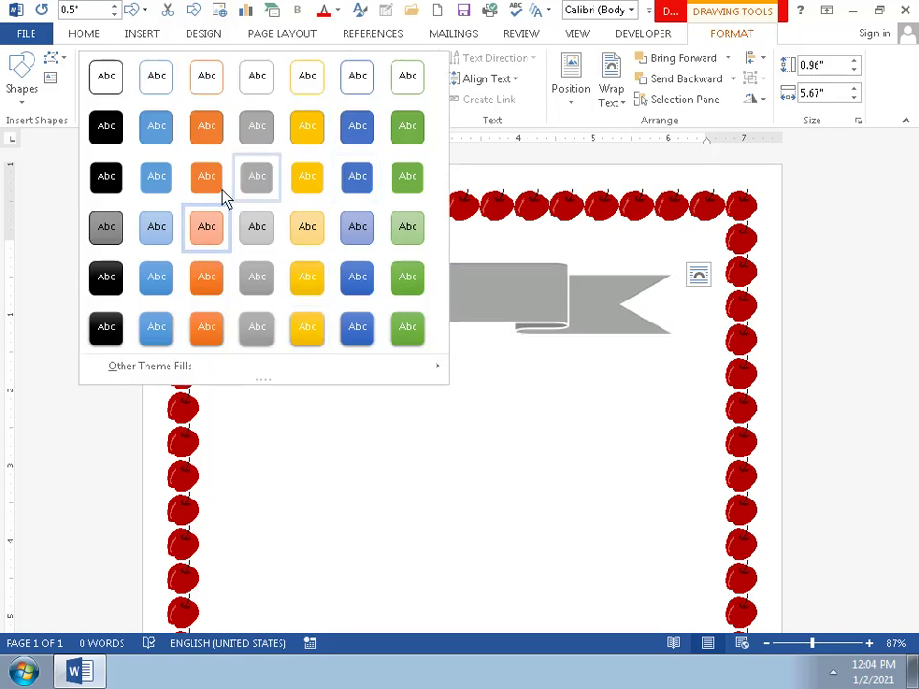
pyautogui.click(106, 234)
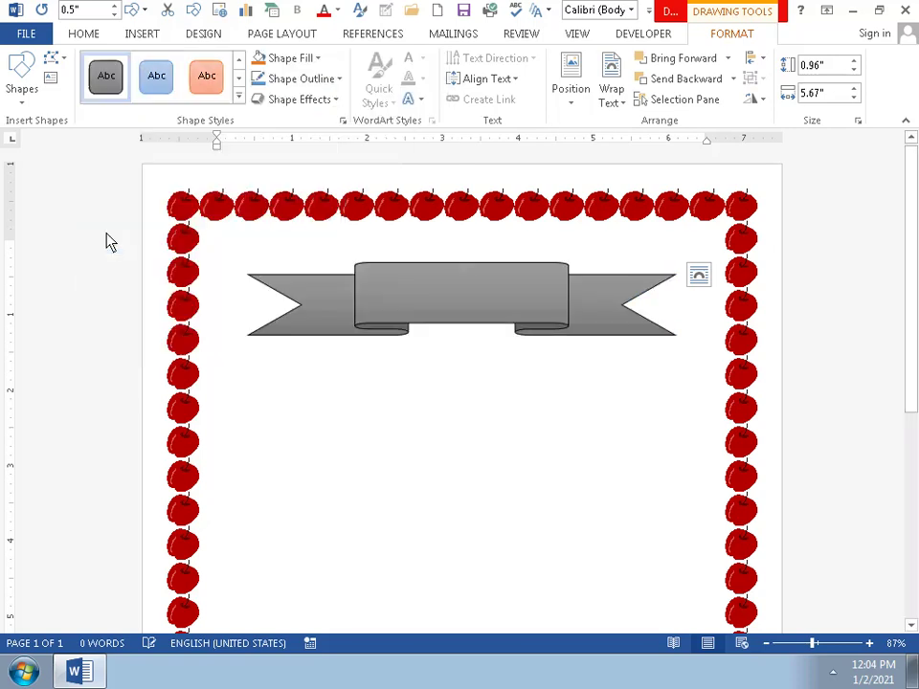
pyautogui.click(371, 321)
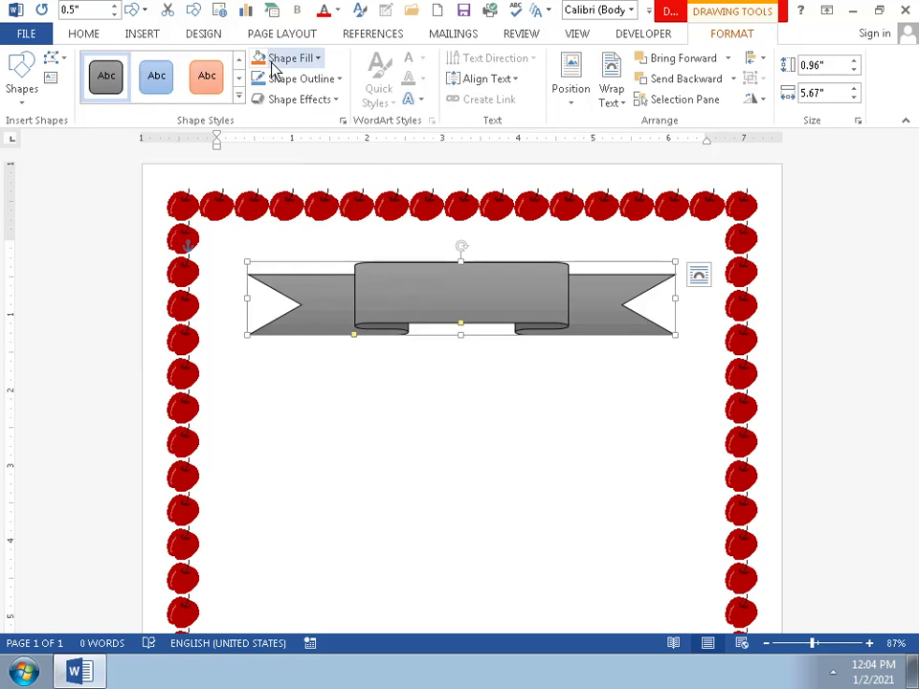
pyautogui.click(406, 302)
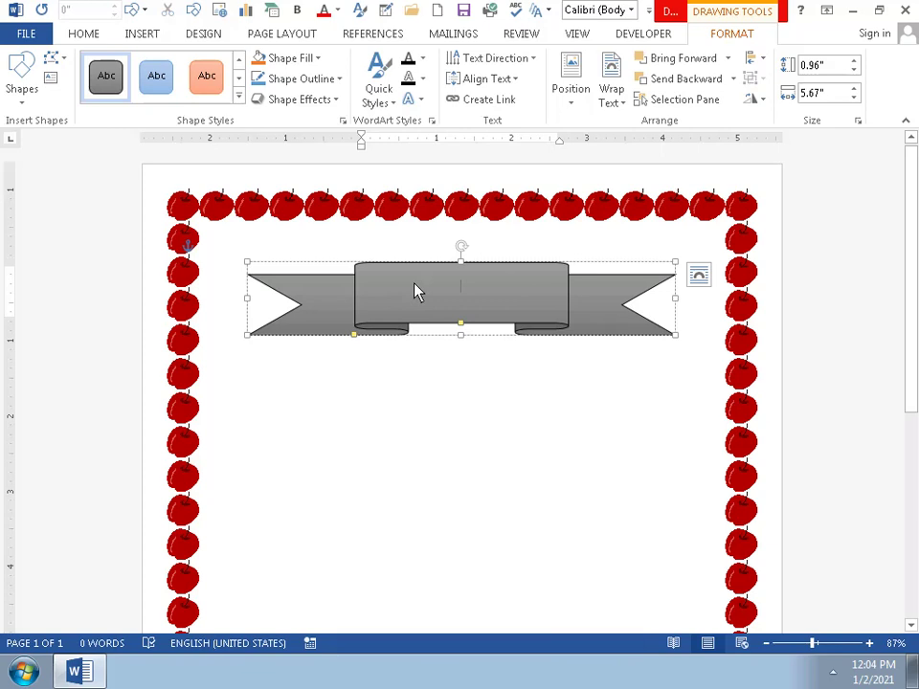
# - Type 'Excellence Award' inside the ribbon, capitalising the A, and select the title
pyautogui.write('e')
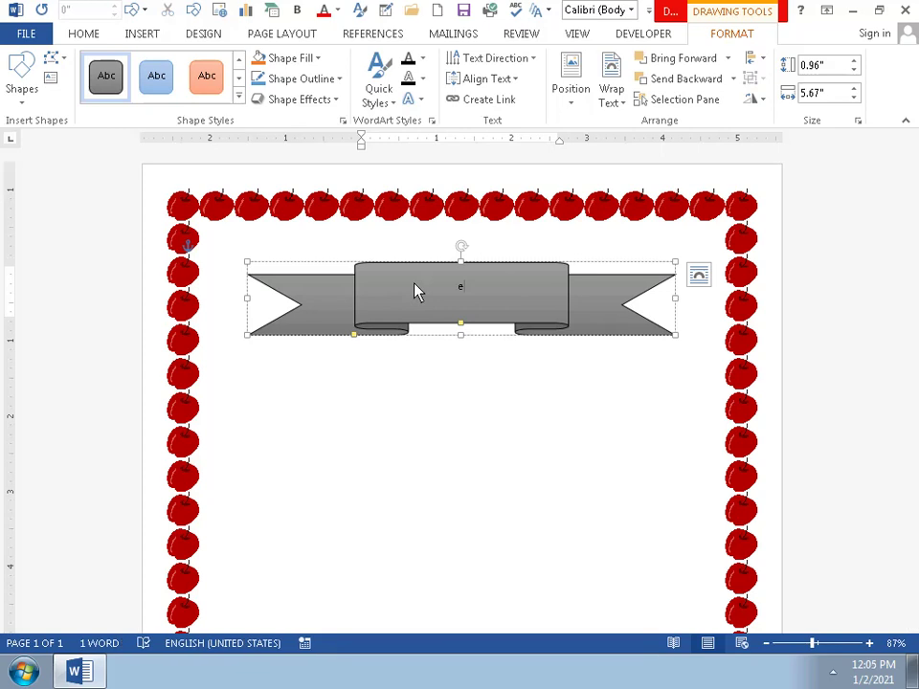
pyautogui.write('Ex')
pyautogui.write('ce')
pyautogui.write('ll')
pyautogui.write('e')
pyautogui.write('n')
pyautogui.write('c')
pyautogui.write('e ')
pyautogui.write('a')
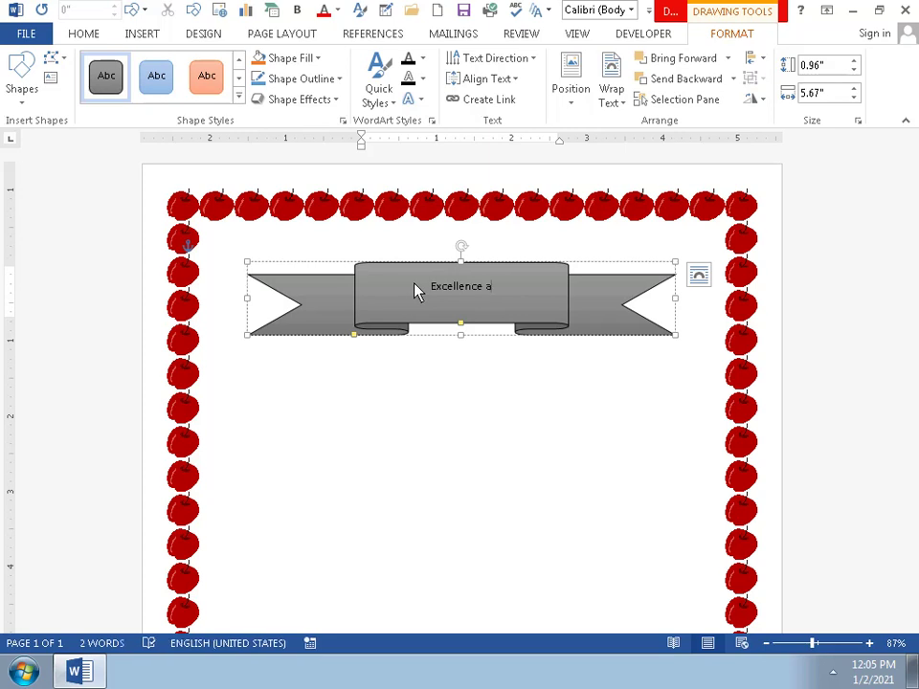
pyautogui.write('w')
pyautogui.write('a')
pyautogui.write('r')
pyautogui.write('d')
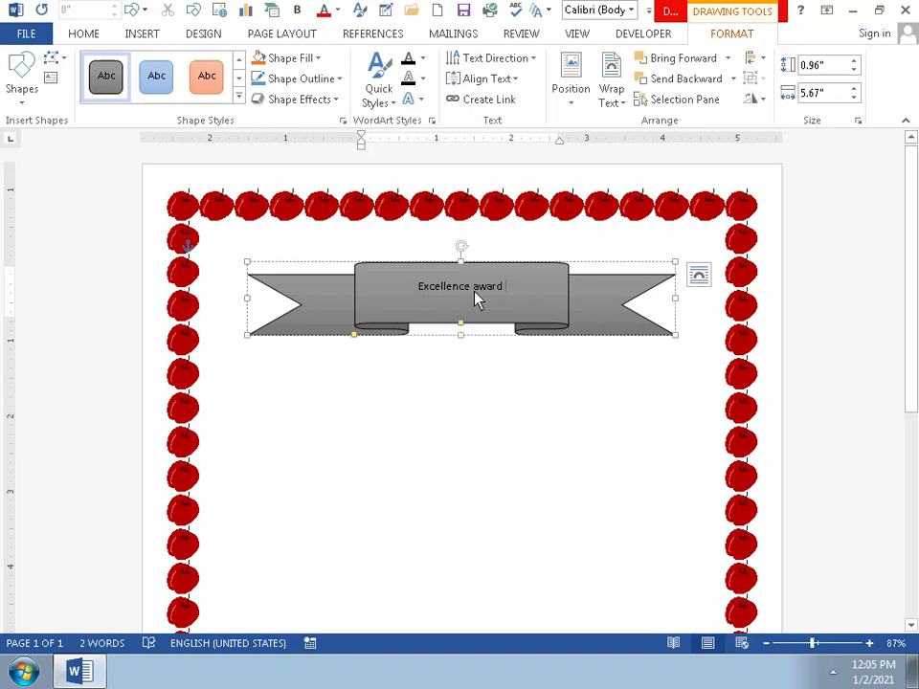
pyautogui.press('BackSpace')
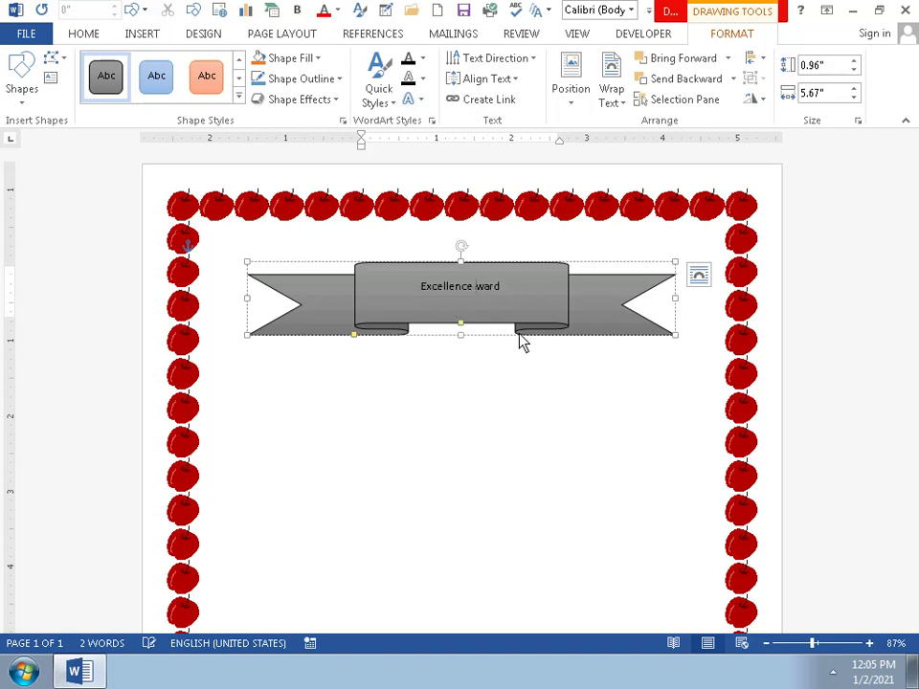
pyautogui.write('A')
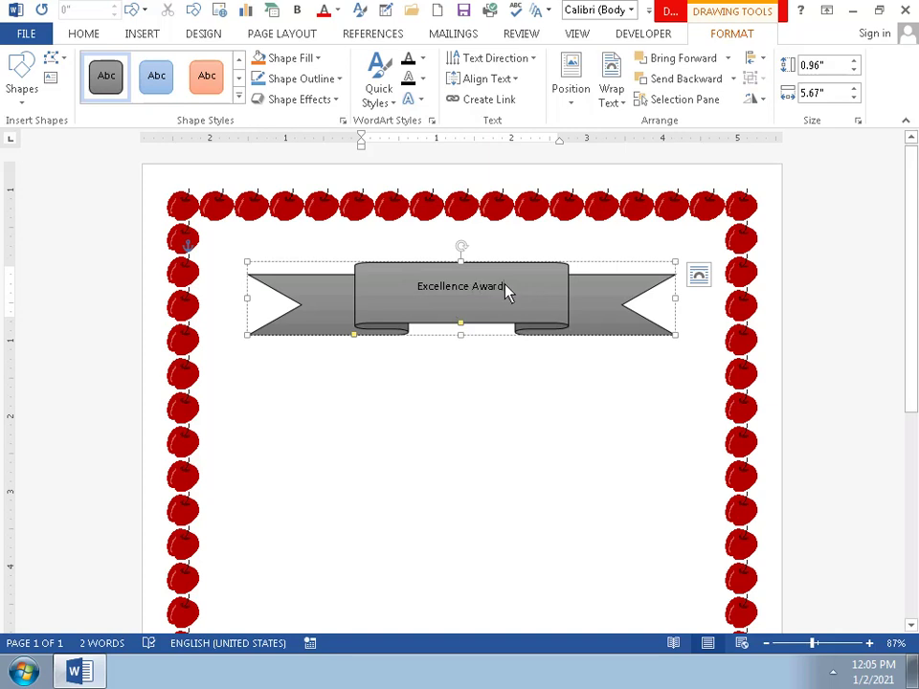
pyautogui.moveTo(506, 289); pyautogui.dragTo(422, 289)
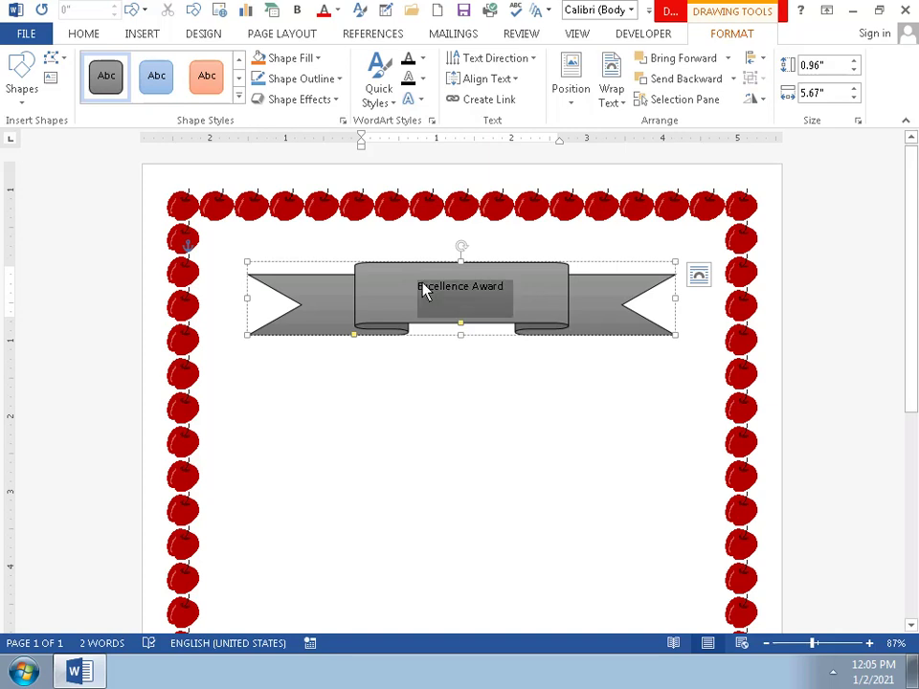
# - Set the Excellence Award title to 20 pt and reselect the whole title
pyautogui.click(515, 242)
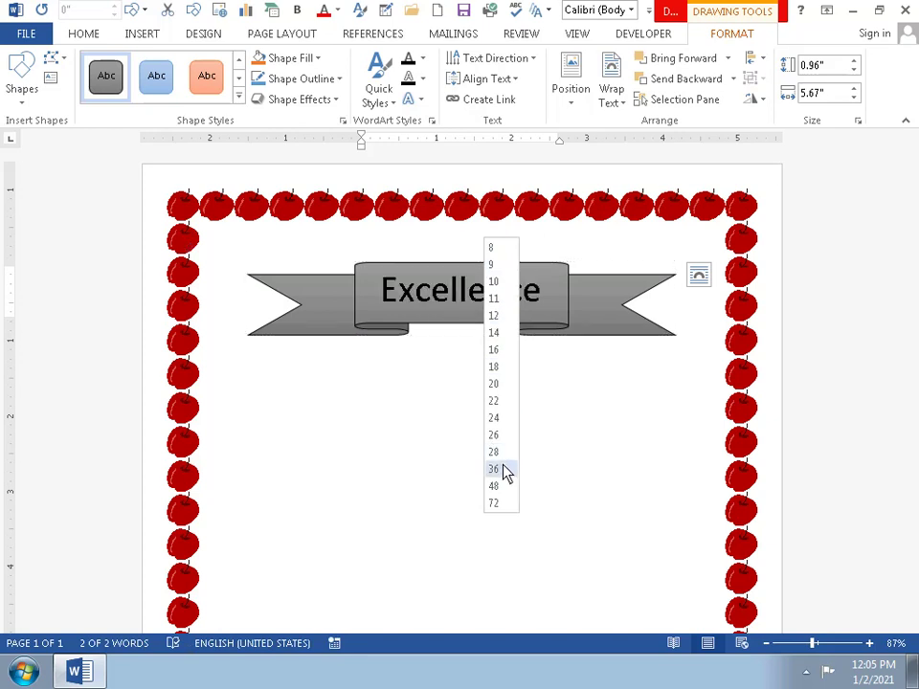
pyautogui.click(492, 384)
pyautogui.click(488, 390)
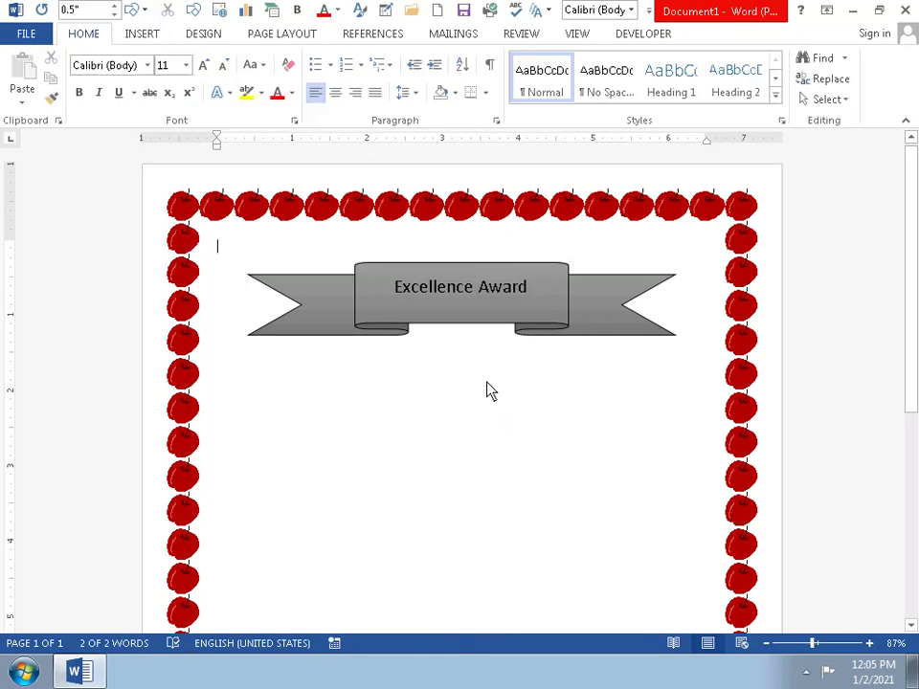
pyautogui.click(429, 298)
pyautogui.doubleClick(428, 292)
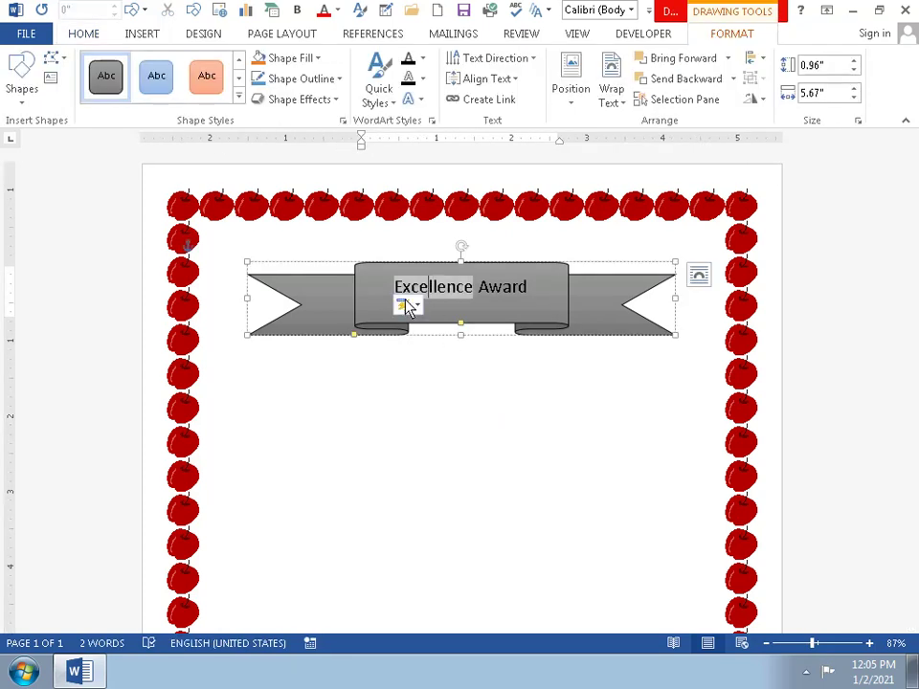
pyautogui.rightClick(458, 301)
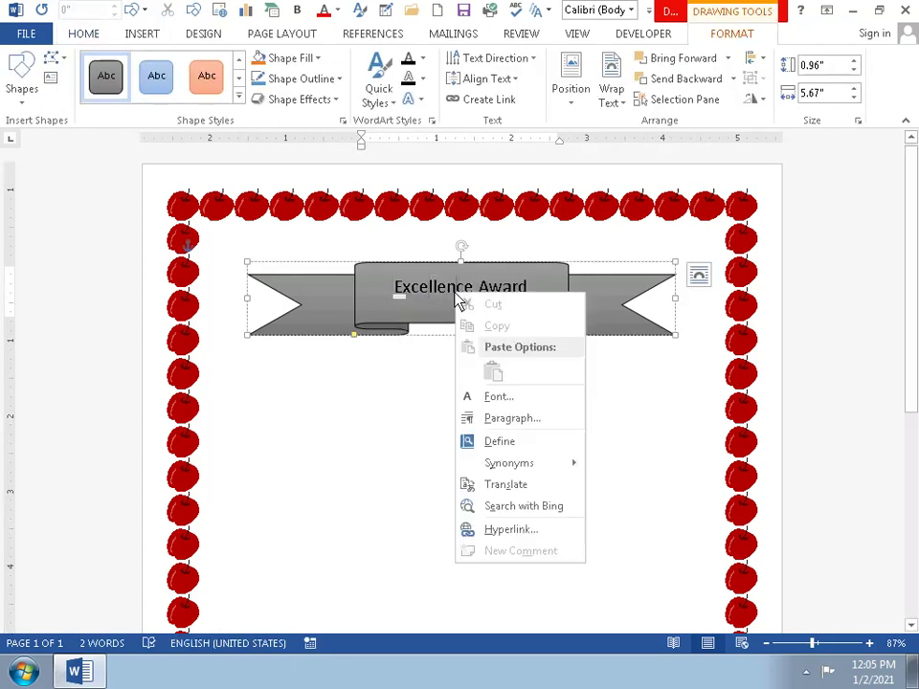
pyautogui.press('Escape')
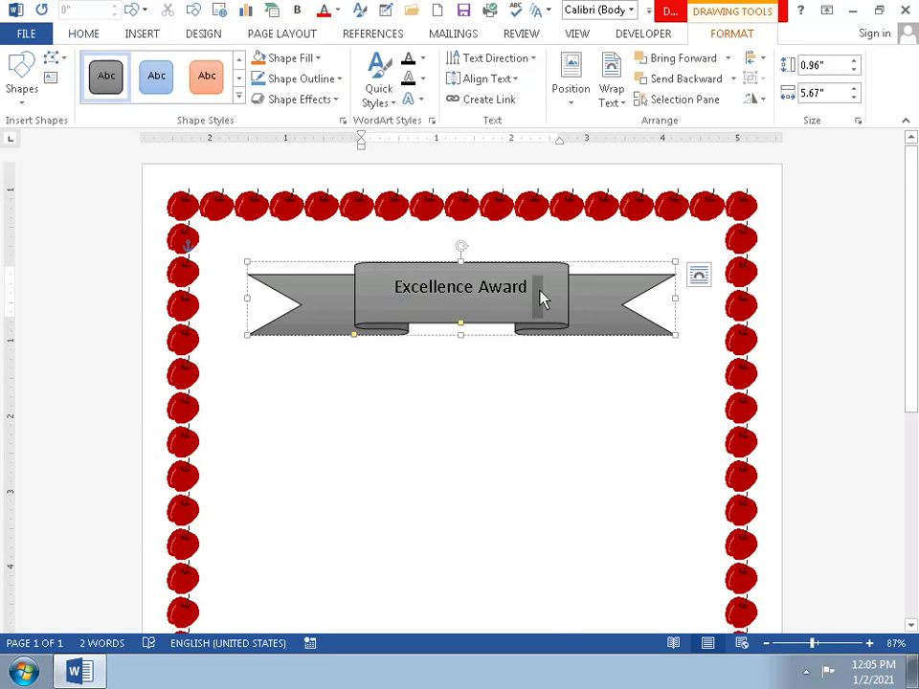
pyautogui.moveTo(539, 298); pyautogui.dragTo(420, 298)
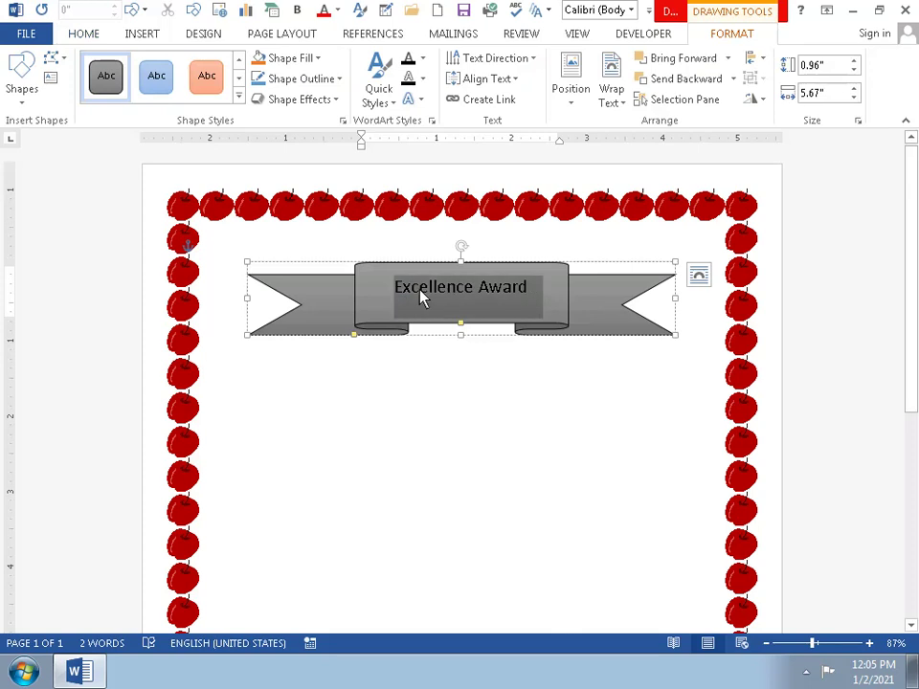
pyautogui.click(468, 244)
pyautogui.click(494, 245)
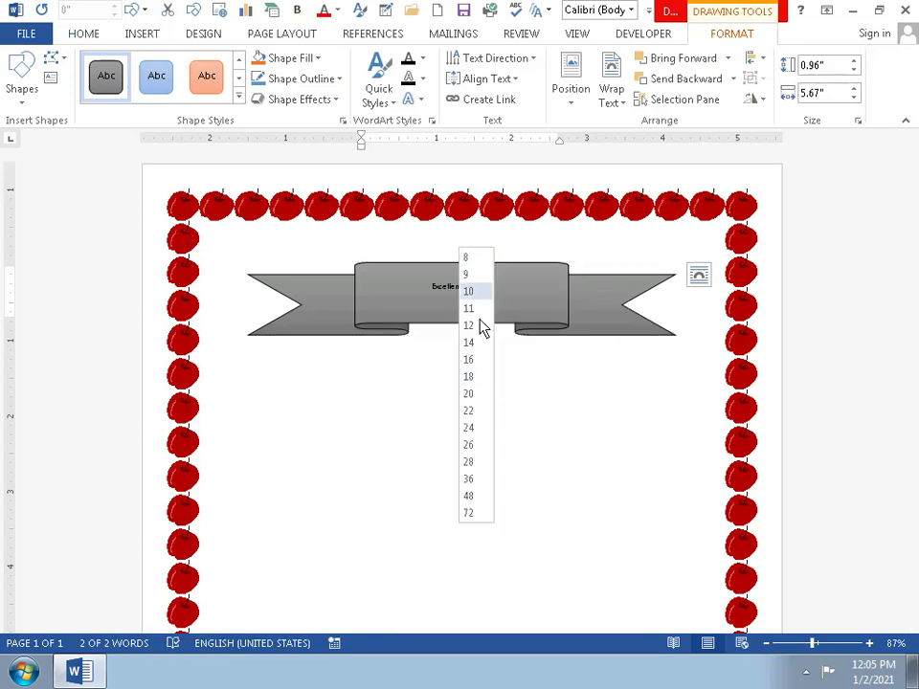
# - Set the banner title to 20 pt Forte
pyautogui.click(469, 394)
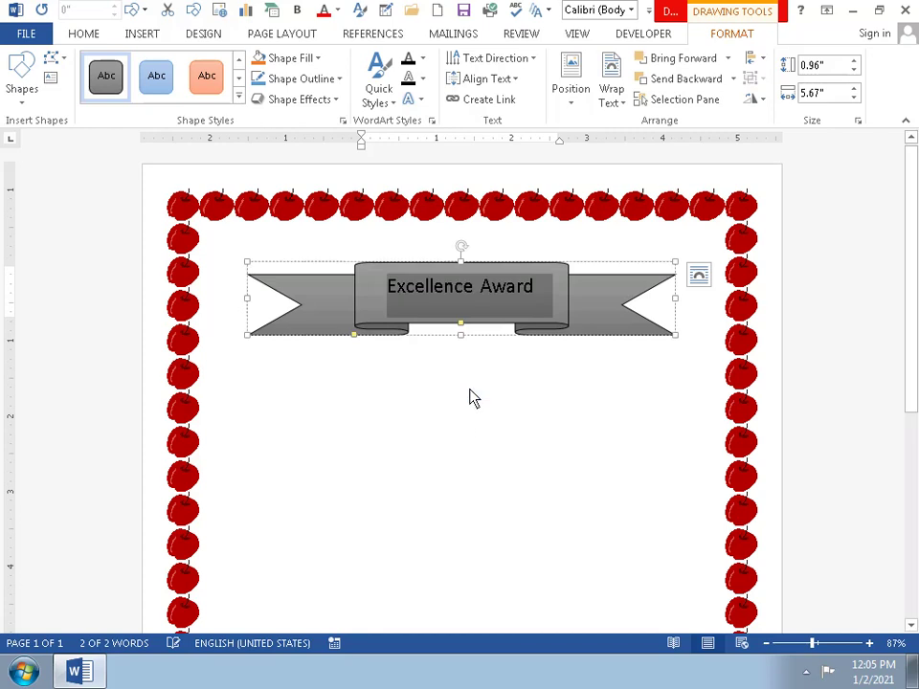
pyautogui.click(455, 246)
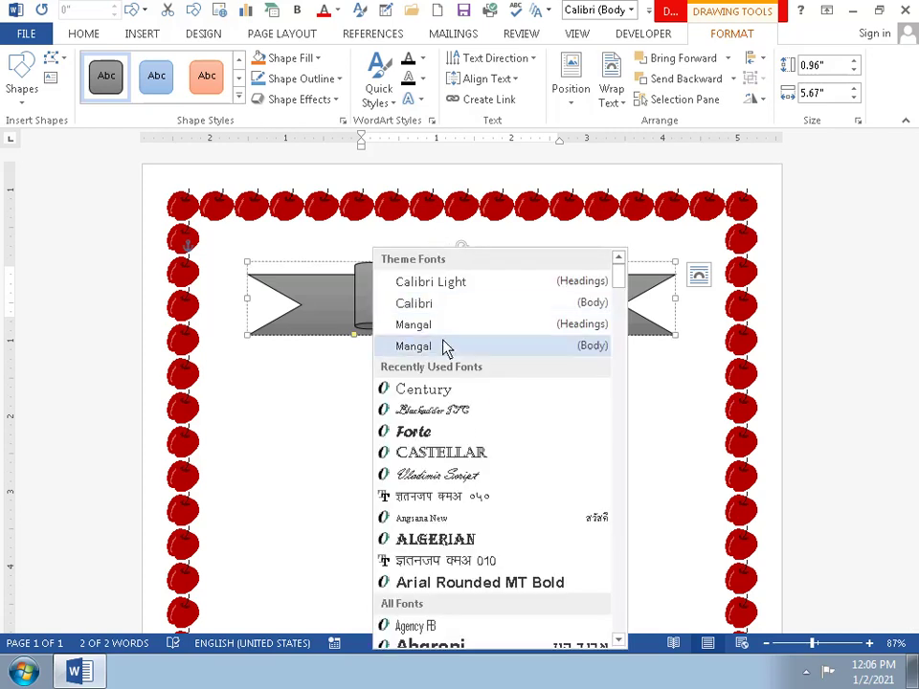
pyautogui.click(424, 432)
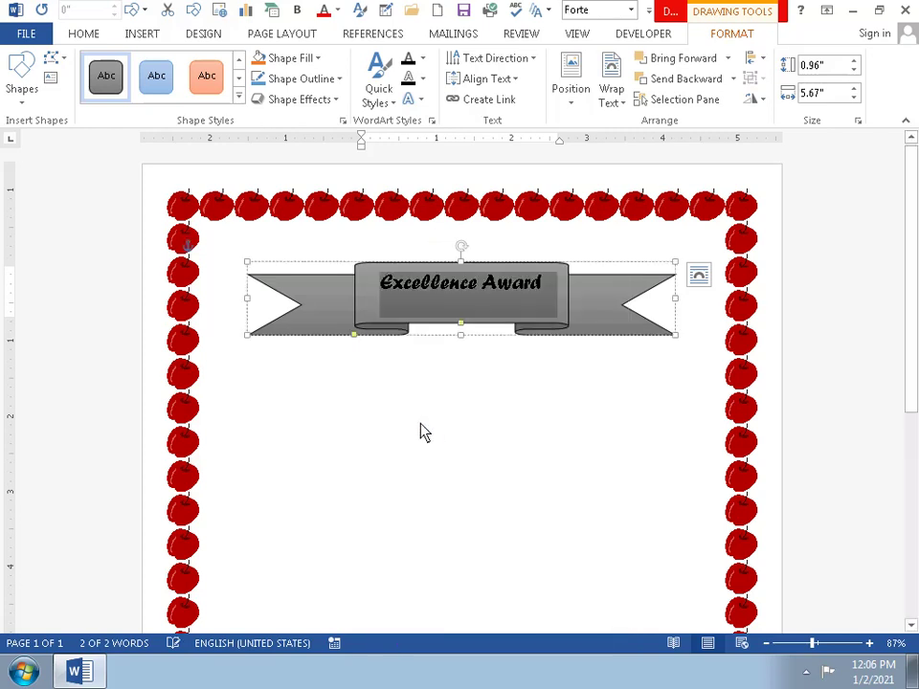
pyautogui.click(424, 412)
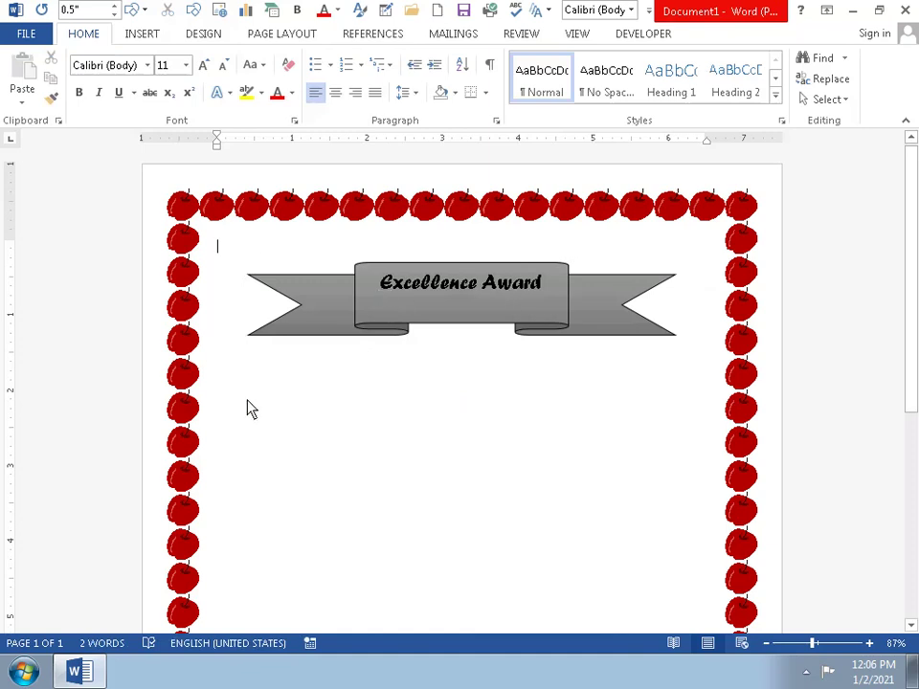
# - Place the insertion point in the page body below the banner
pyautogui.click(559, 310)
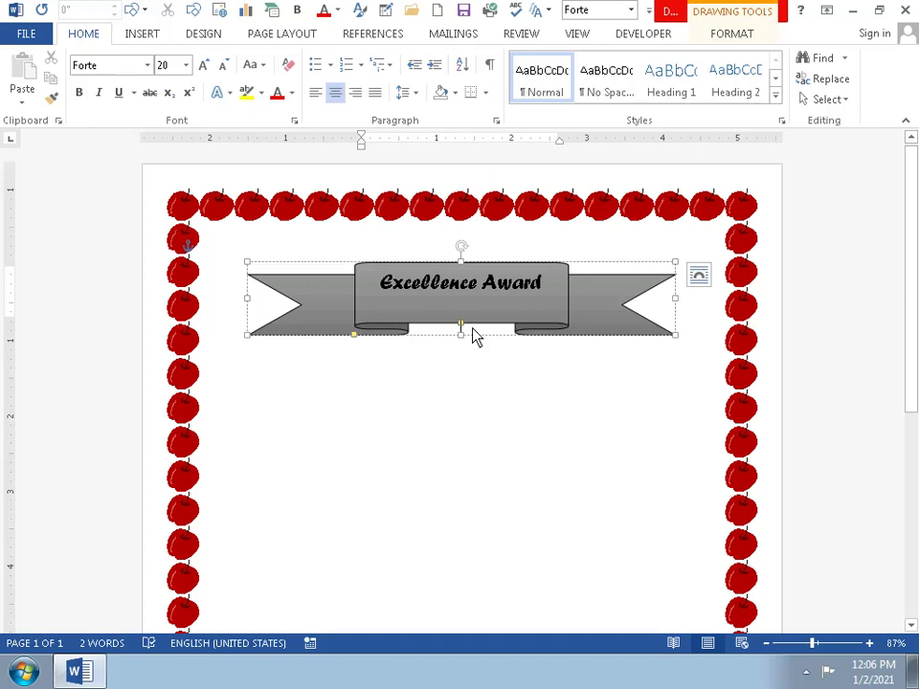
pyautogui.click(473, 331)
pyautogui.click(551, 301)
pyautogui.click(548, 287)
pyautogui.click(251, 359)
# - On a new line below the banner, type the Mr.\miss\mrs. name line with an underscore blank
pyautogui.press('Return')
pyautogui.write('Mr.')
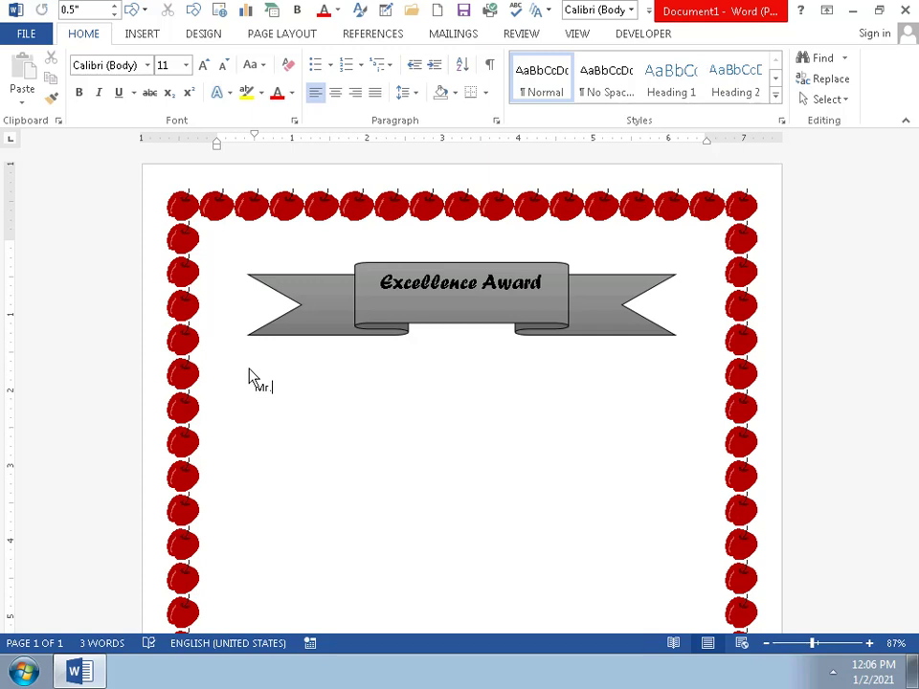
pyautogui.write('V')
pyautogui.write('m')
pyautogui.write('i')
pyautogui.write('ss')
pyautogui.write('\\')
pyautogui.write('m')
pyautogui.write('r')
pyautogui.write('s')
pyautogui.write('.')
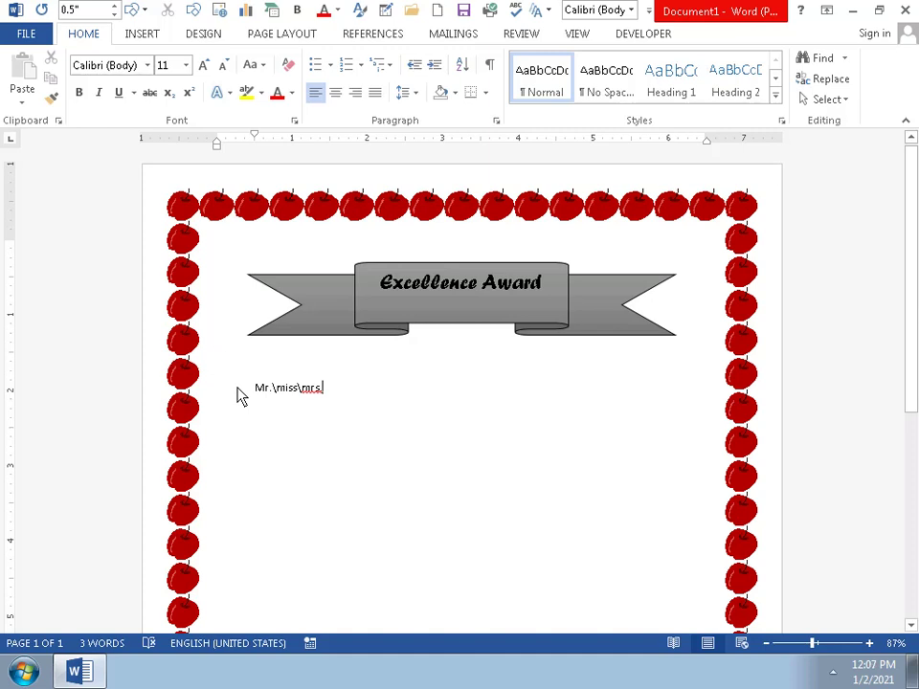
pyautogui.write('______')
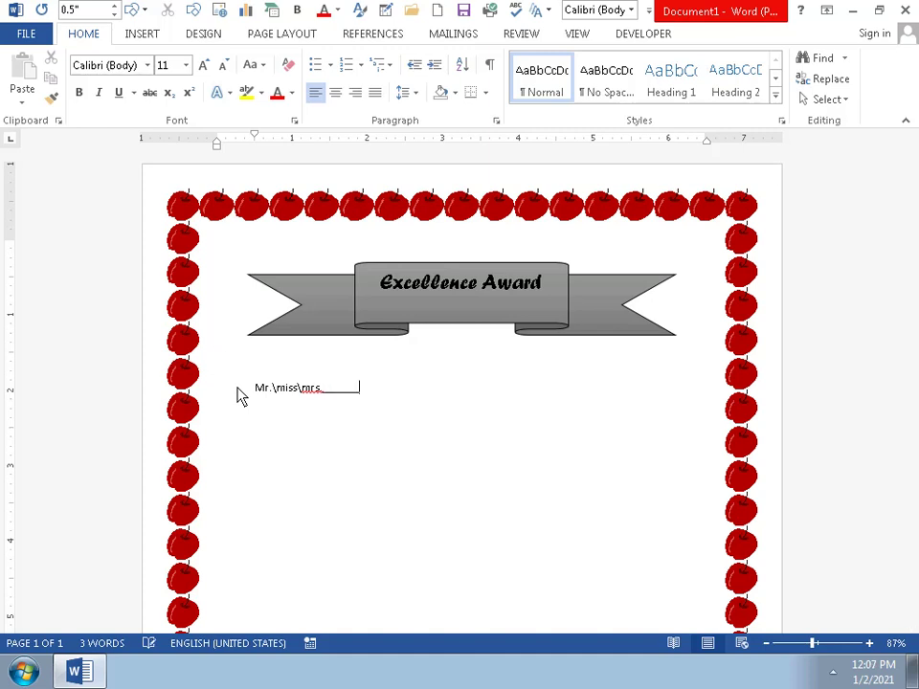
pyautogui.write('___')
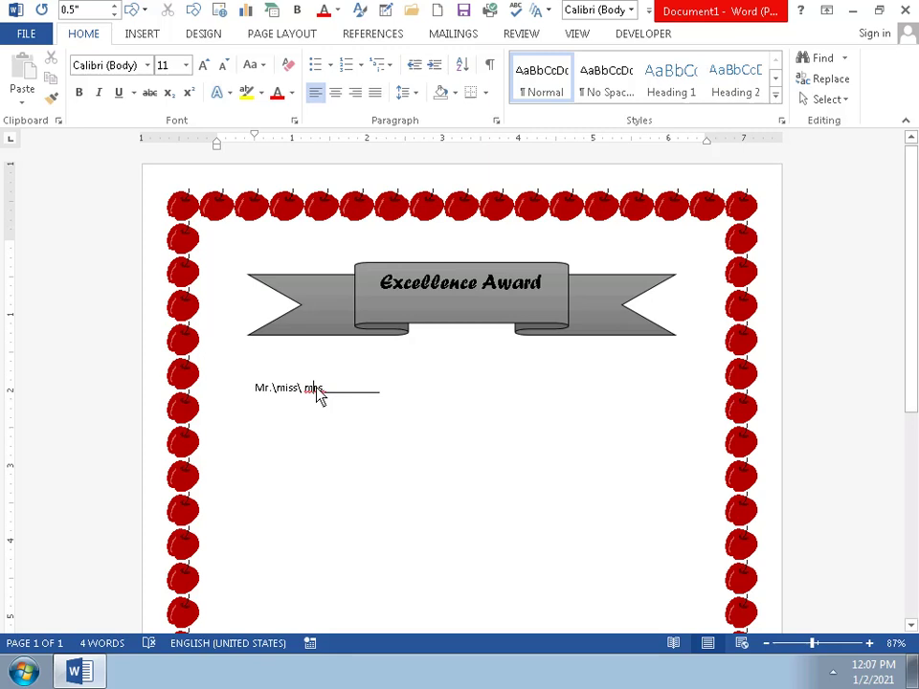
# - Correct the name line to Mr.\Miss\Mrs. and extend its fill-in underline
pyautogui.press('Delete')
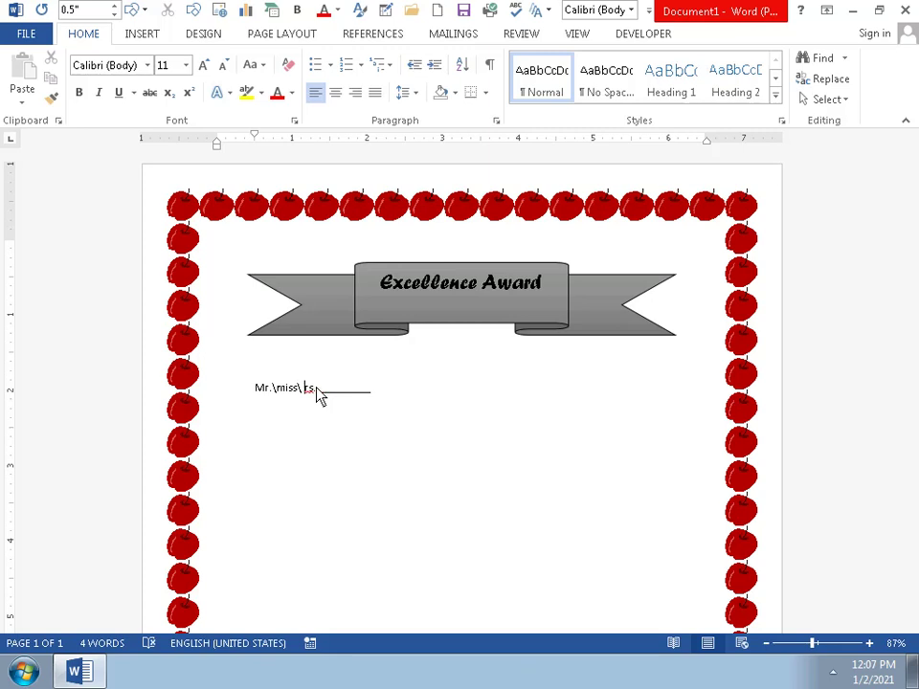
pyautogui.hotkey('ctrl', 'm')
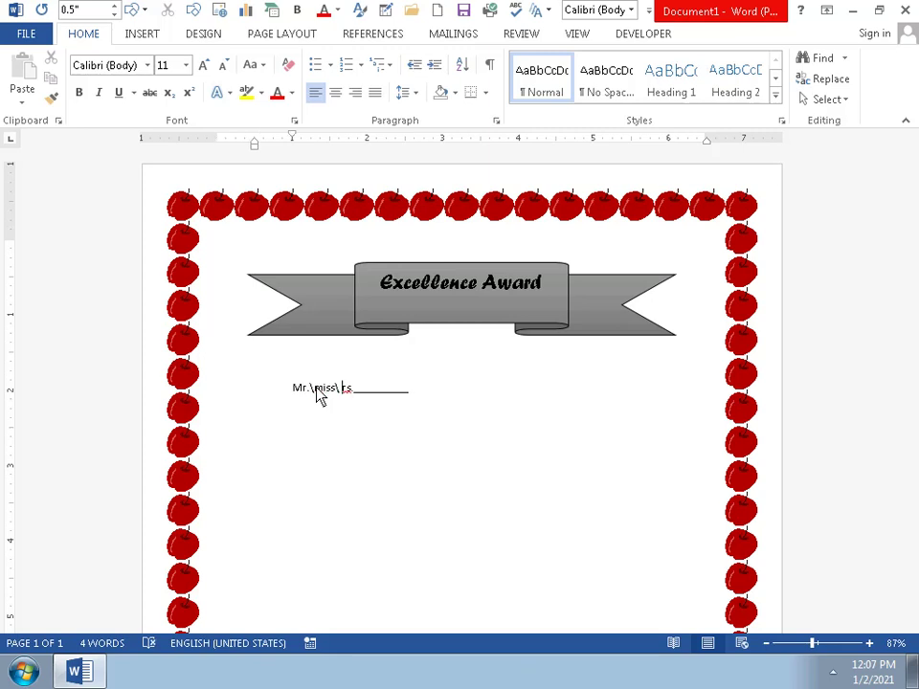
pyautogui.hotkey('ctrl', 'z')
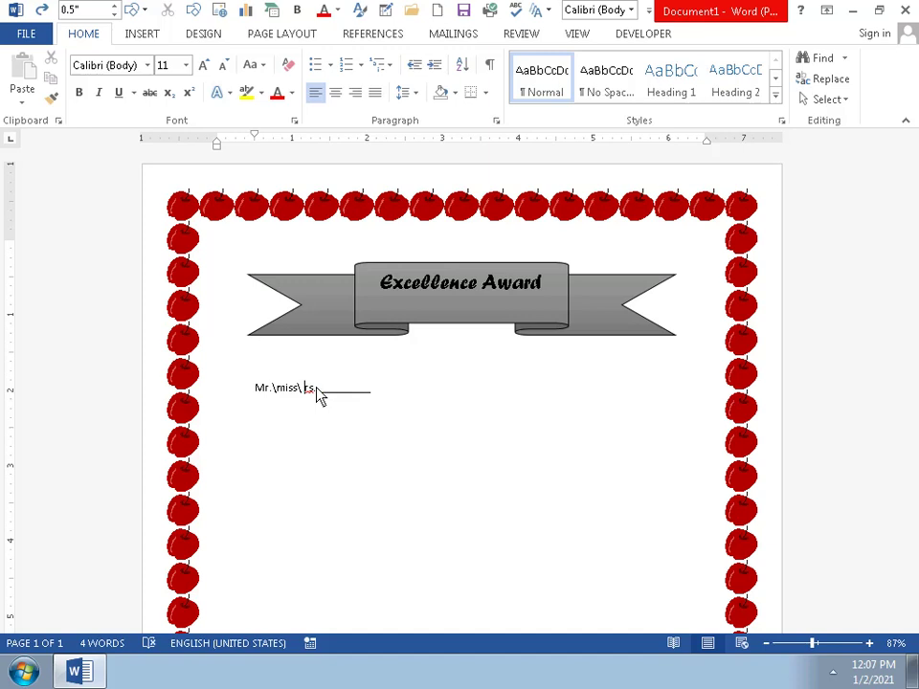
pyautogui.write('M')
pyautogui.press('Left')
pyautogui.press('Left')
pyautogui.press('Left')
pyautogui.press('Left')
pyautogui.press('Left')
pyautogui.press('Left')
pyautogui.press('BackSpace')
pyautogui.write('Mrs.')
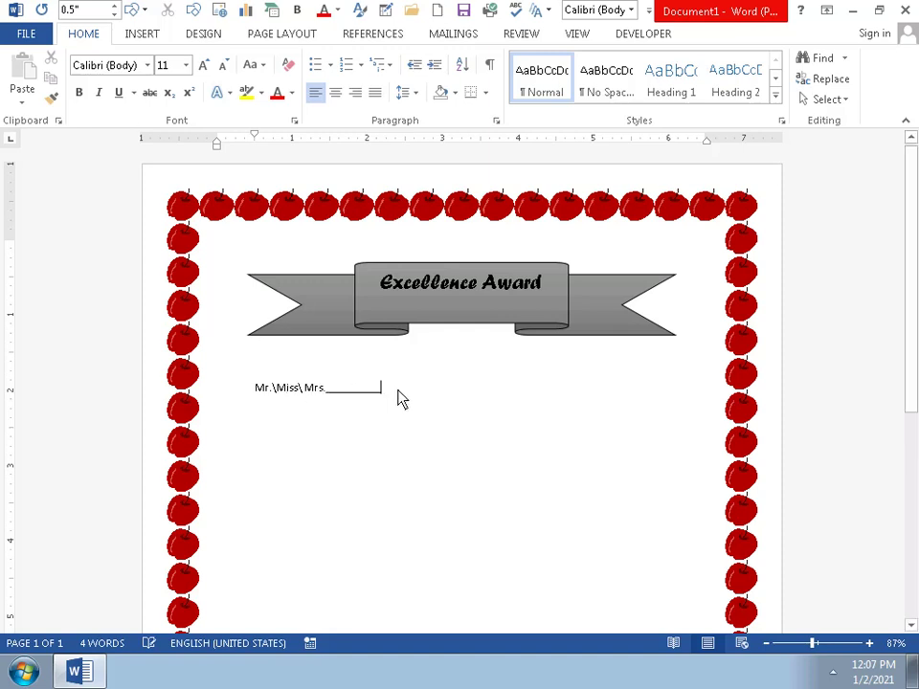
pyautogui.write('___')
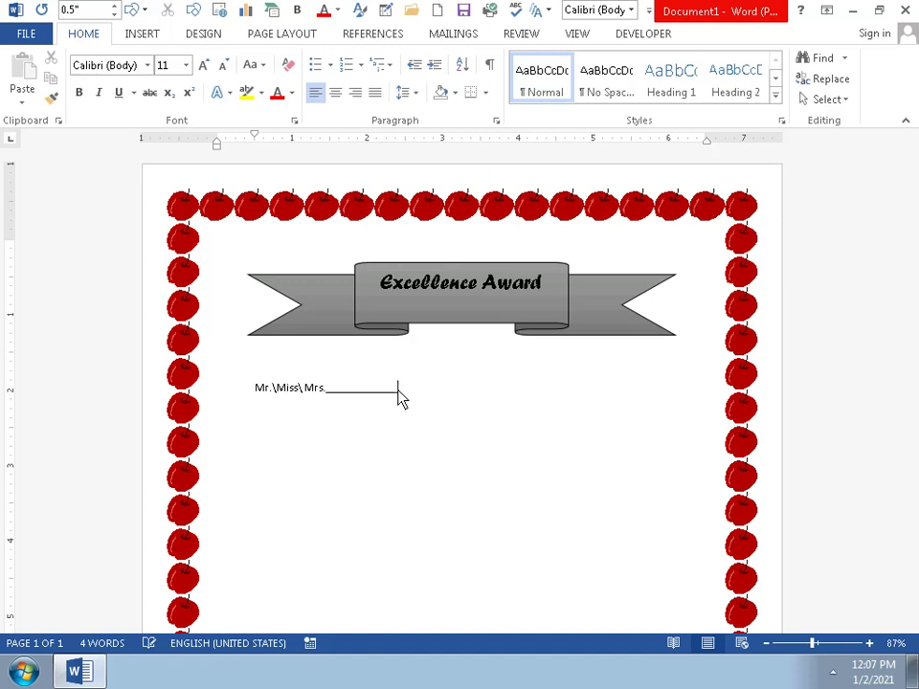
pyautogui.write('____________________________')
pyautogui.write('_________')
pyautogui.write('____')
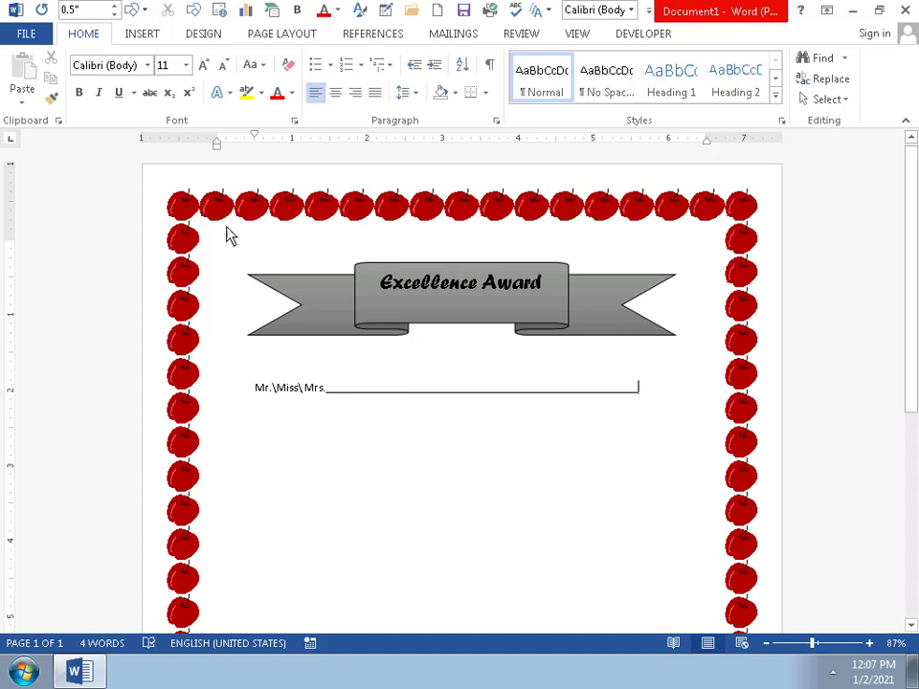
# - Add an empty line below and set the Mr.\Miss\Mrs. line to 14 pt
pyautogui.click(263, 430)
pyautogui.click(662, 398)
pyautogui.press('Return')
pyautogui.moveTo(254, 390); pyautogui.dragTo(342, 392)
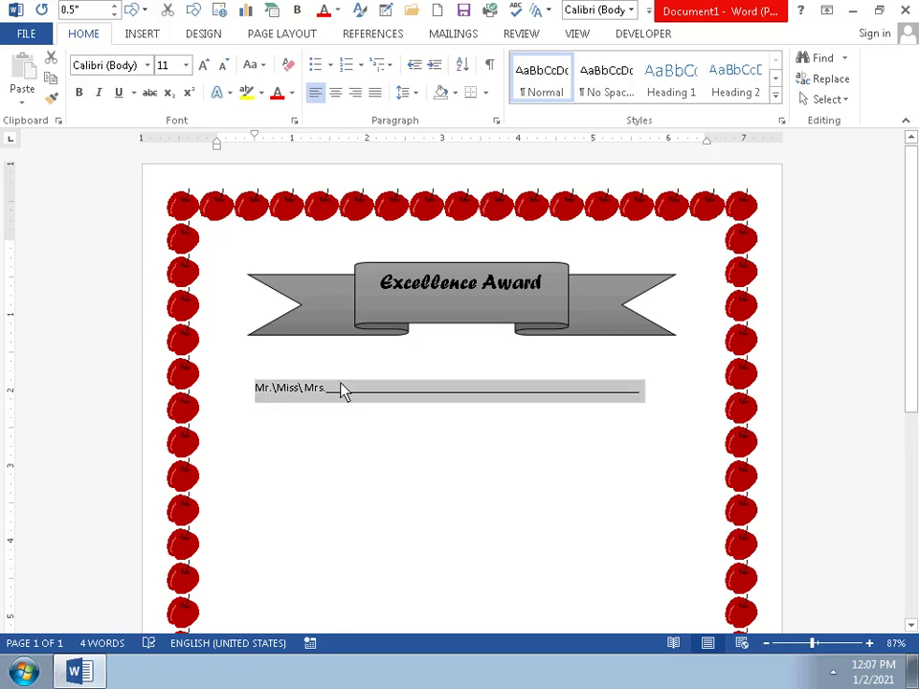
pyautogui.click(446, 333)
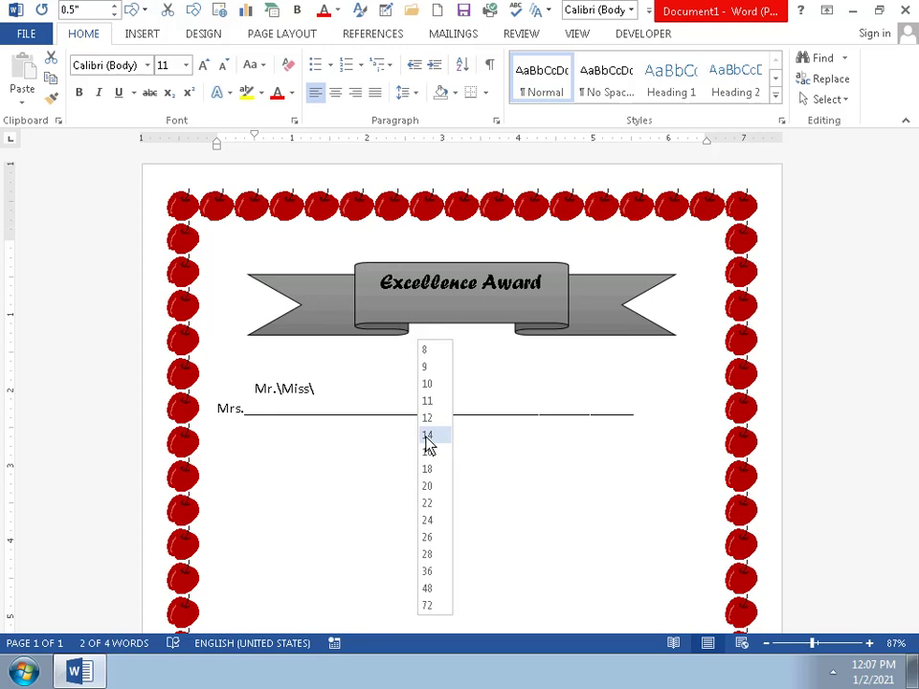
pyautogui.click(428, 437)
# - Pull Mrs. back onto the first line so the name line no longer wraps
pyautogui.click(427, 445)
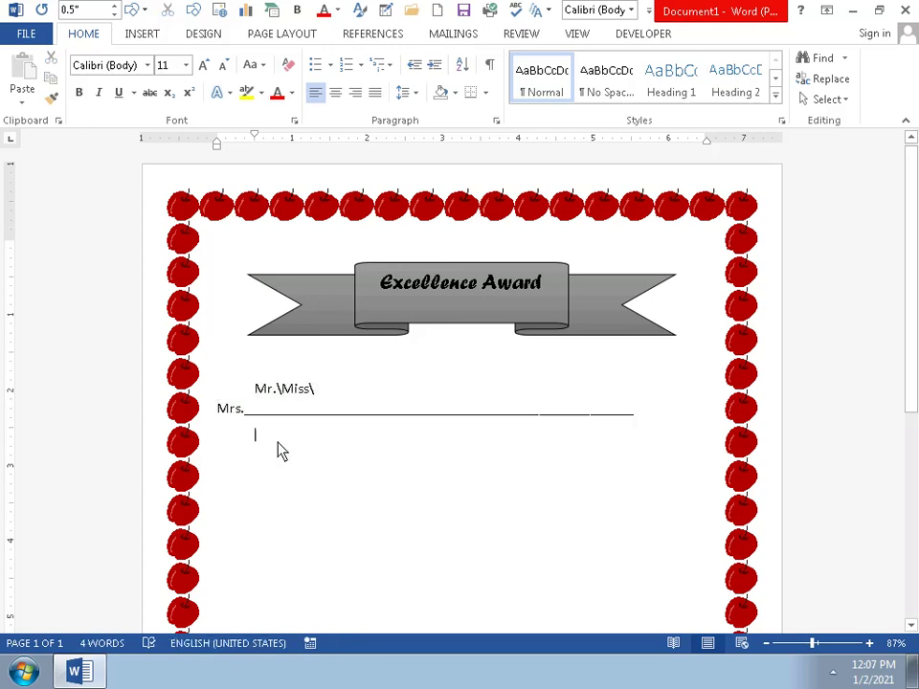
pyautogui.click(219, 408)
pyautogui.press('BackSpace')
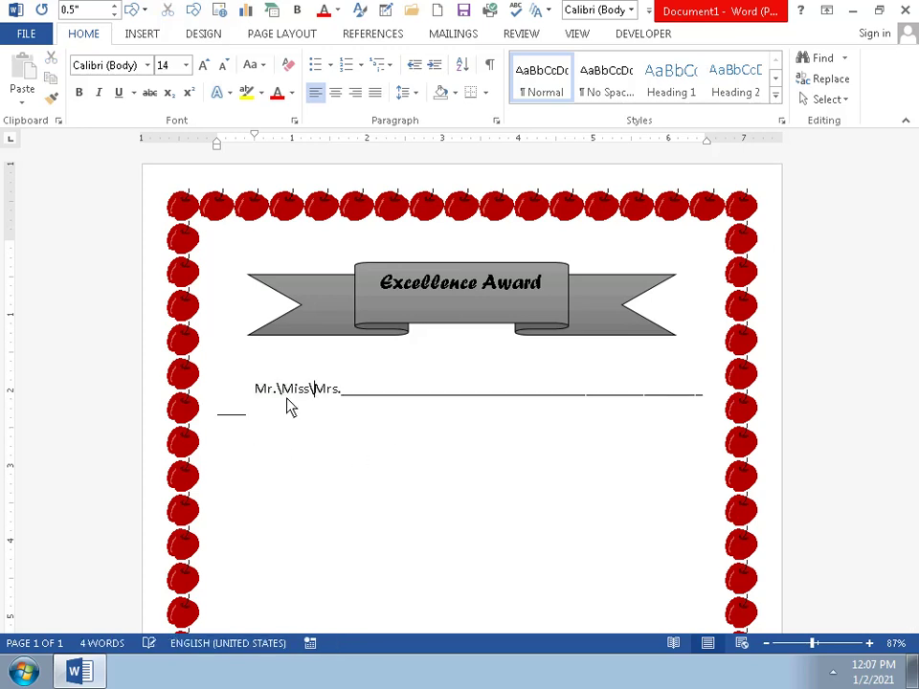
pyautogui.click(251, 424)
# - Trim the name underline by one character and start a new line 'Have achieved the excellence award in'
pyautogui.press('BackSpace')
pyautogui.press('BackSpace')
pyautogui.press('BackSpace')
pyautogui.press('BackSpace')
pyautogui.press('BackSpace')
pyautogui.press('BackSpace')
pyautogui.press('BackSpace')
pyautogui.press('Return')
pyautogui.write('H')
pyautogui.write('a')
pyautogui.write('v')
pyautogui.write('e ')
pyautogui.write('ac')
pyautogui.write('hi')
pyautogui.write('e')
pyautogui.write('v')
pyautogui.write('e')
pyautogui.write('d ')
pyautogui.write('t')
pyautogui.write('h')
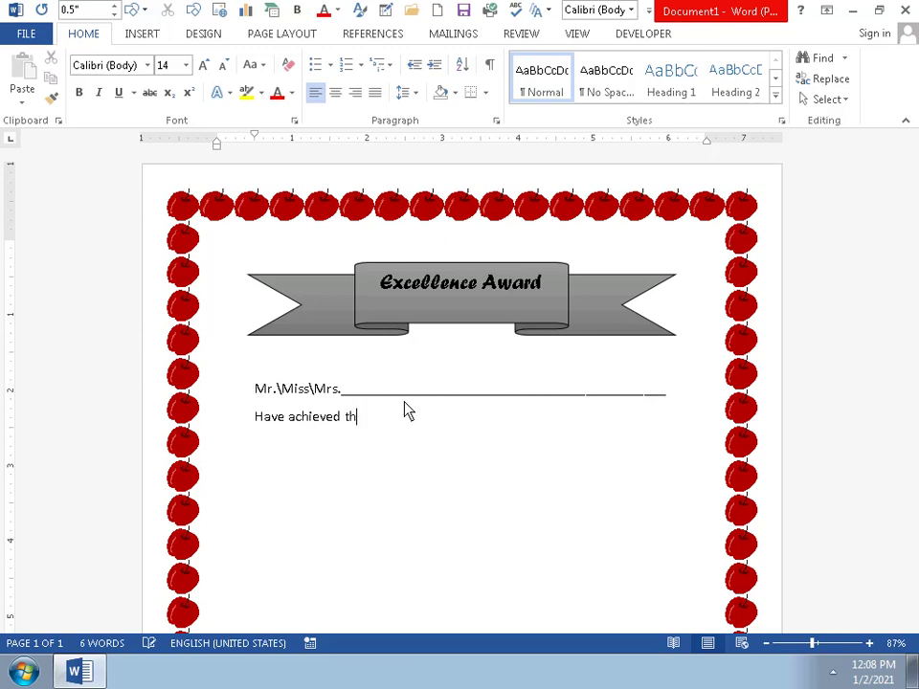
pyautogui.write('e ')
pyautogui.write('e')
pyautogui.write('e ')
pyautogui.write('aw')
pyautogui.write('a')
pyautogui.write('d')
pyautogui.write('in')
pyautogui.write('"')
# - Fix the typos and finish the line with "Drawing Competition" in quotes
pyautogui.press('BackSpace')
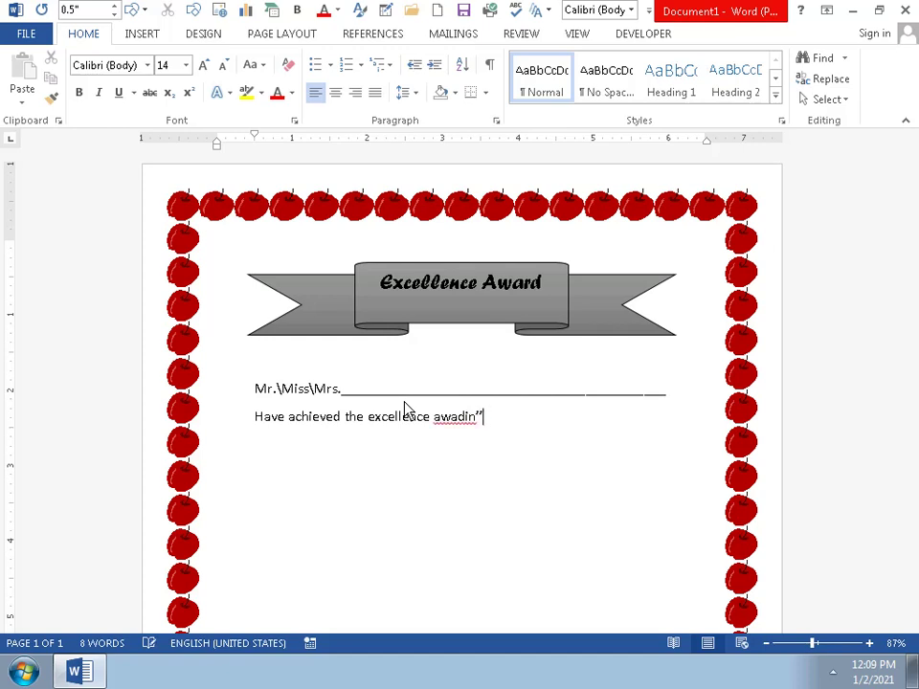
pyautogui.press('BackSpace')
pyautogui.press('BackSpace')
pyautogui.press('BackSpace')
pyautogui.press('BackSpace')
pyautogui.press('BackSpace')
pyautogui.press('BackSpace')
pyautogui.press('BackSpace')
pyautogui.write('aw')
pyautogui.write('ad')
pyautogui.press('BackSpace')
pyautogui.write('rd')
pyautogui.write('"')
pyautogui.write('d')
pyautogui.write('r')
pyautogui.press('BackSpace')
pyautogui.press('BackSpace')
pyautogui.write('D')
pyautogui.write('r')
pyautogui.write('a')
pyautogui.write('wi')
pyautogui.write('n')
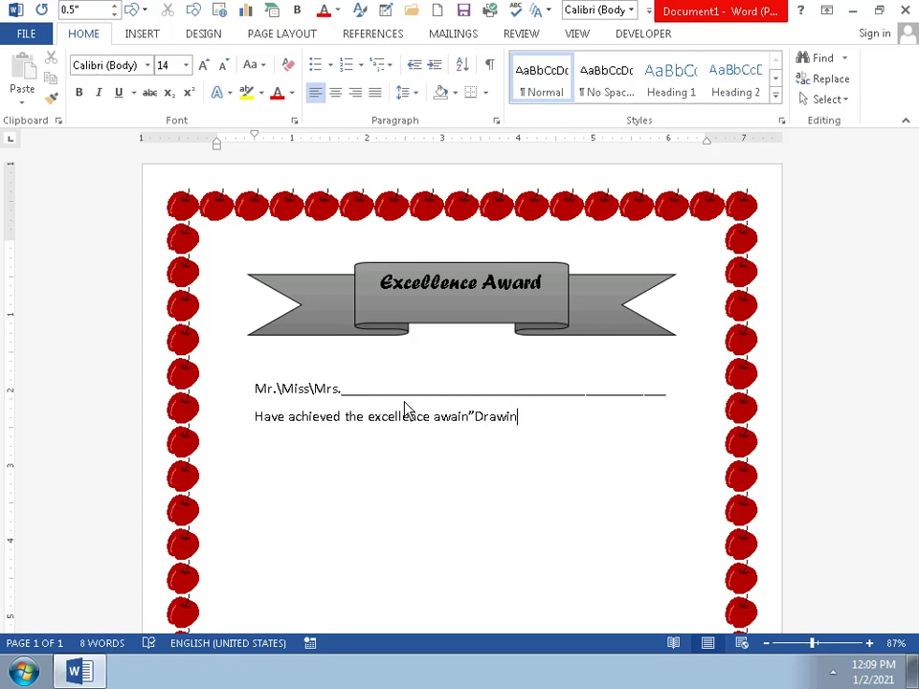
pyautogui.write('g')
pyautogui.write(' co')
pyautogui.press('BackSpace')
pyautogui.press('BackSpace')
pyautogui.write('Co')
pyautogui.write('m')
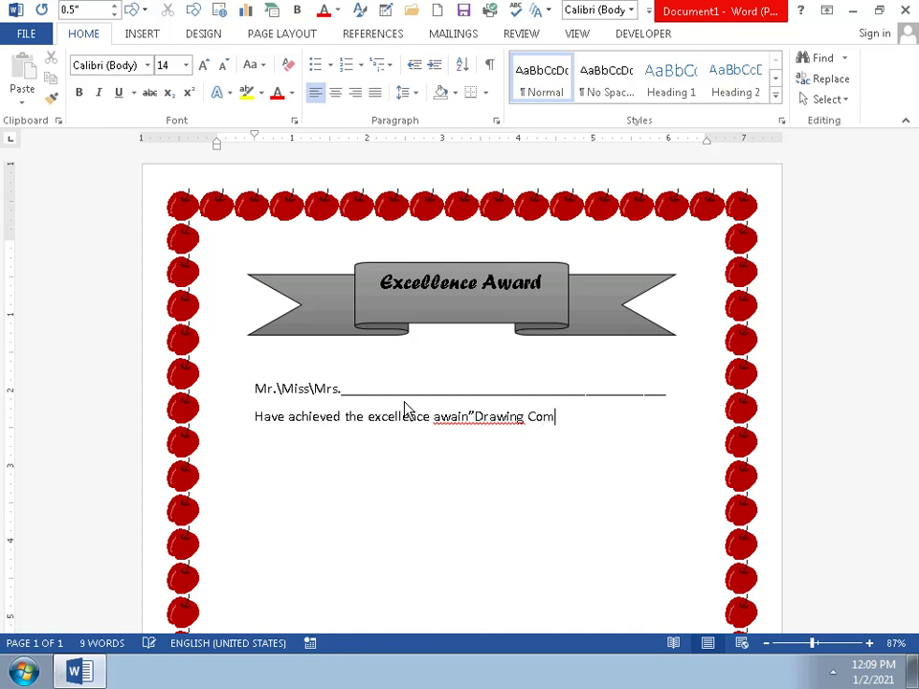
pyautogui.write('p')
pyautogui.write('e')
pyautogui.write('ti')
pyautogui.write('t')
pyautogui.write('o')
pyautogui.write('n')
pyautogui.write('"')
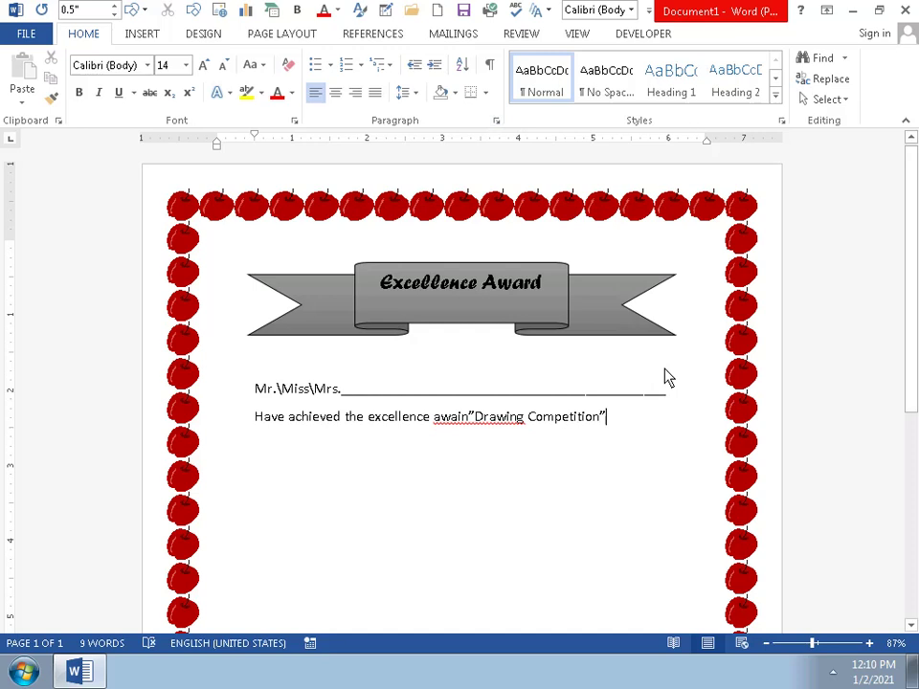
# - Shorten the name underline by two characters
pyautogui.click(674, 390)
pyautogui.press('BackSpace')
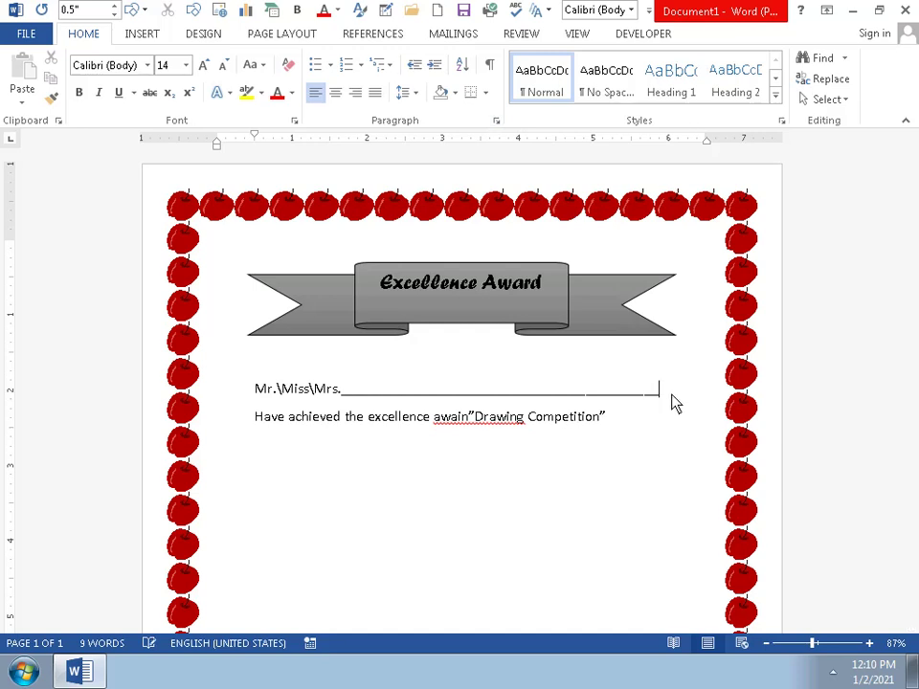
pyautogui.press('BackSpace')
pyautogui.press('BackSpace')
pyautogui.press('BackSpace')
pyautogui.press('BackSpace')
pyautogui.press('BackSpace')
pyautogui.press('BackSpace')
pyautogui.press('BackSpace')
pyautogui.press('BackSpace')
# - Add a third line, 'And Performed outstandingly throughout the competition.', below the Drawing Competition line
pyautogui.click(610, 426)
pyautogui.press('Return')
pyautogui.write('and')
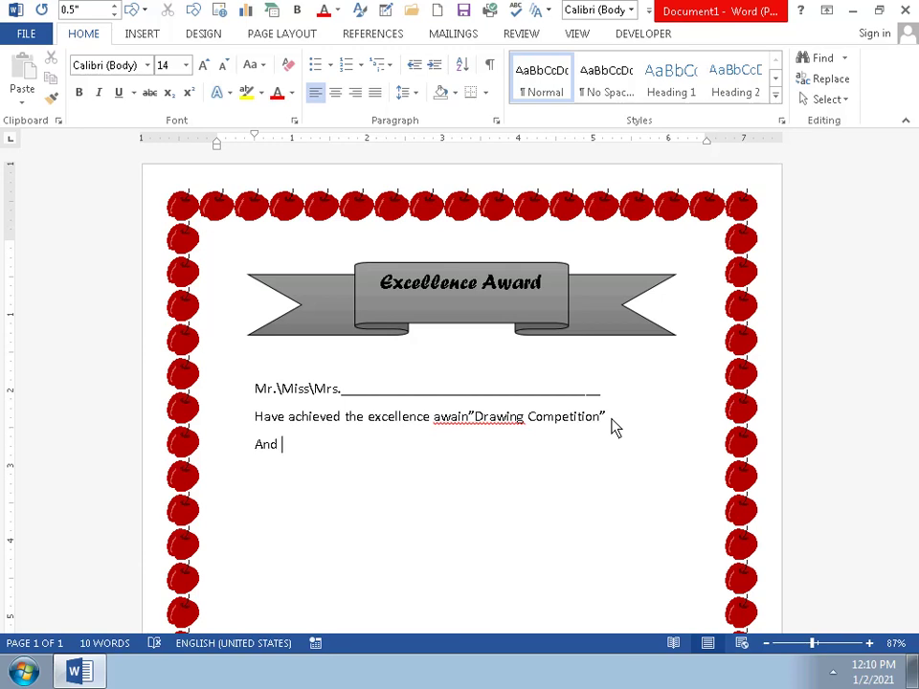
pyautogui.write(' p')
pyautogui.press('BackSpace')
pyautogui.write('P')
pyautogui.write('e')
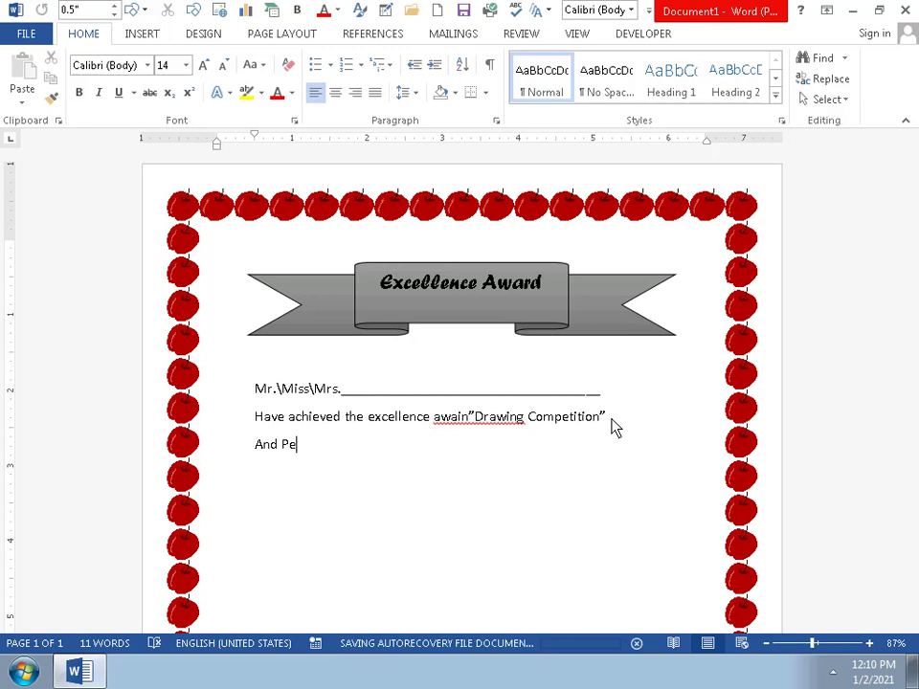
pyautogui.write('r')
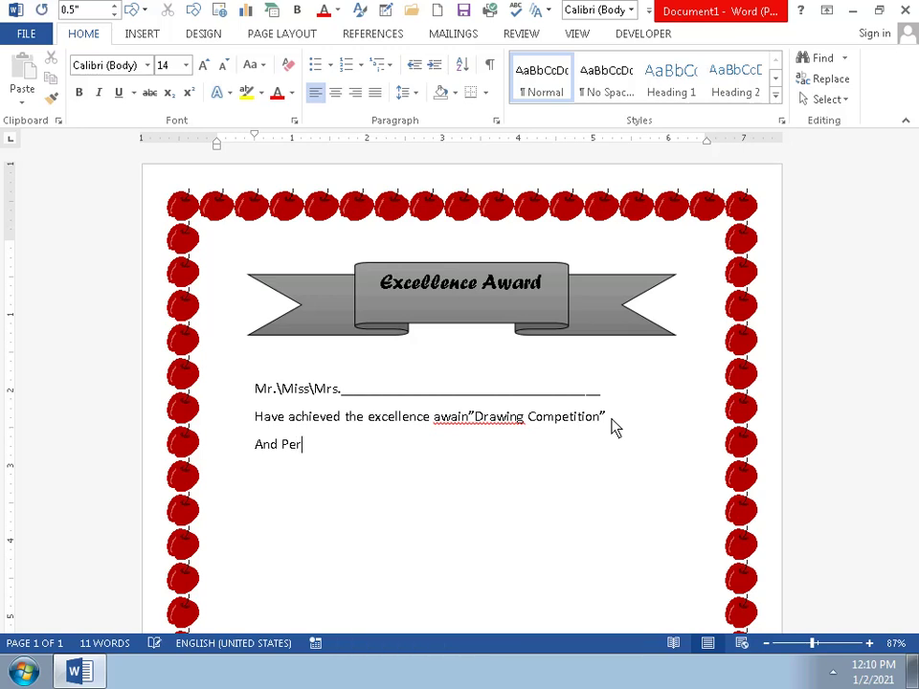
pyautogui.write('f')
pyautogui.write('om')
pyautogui.write('ed')
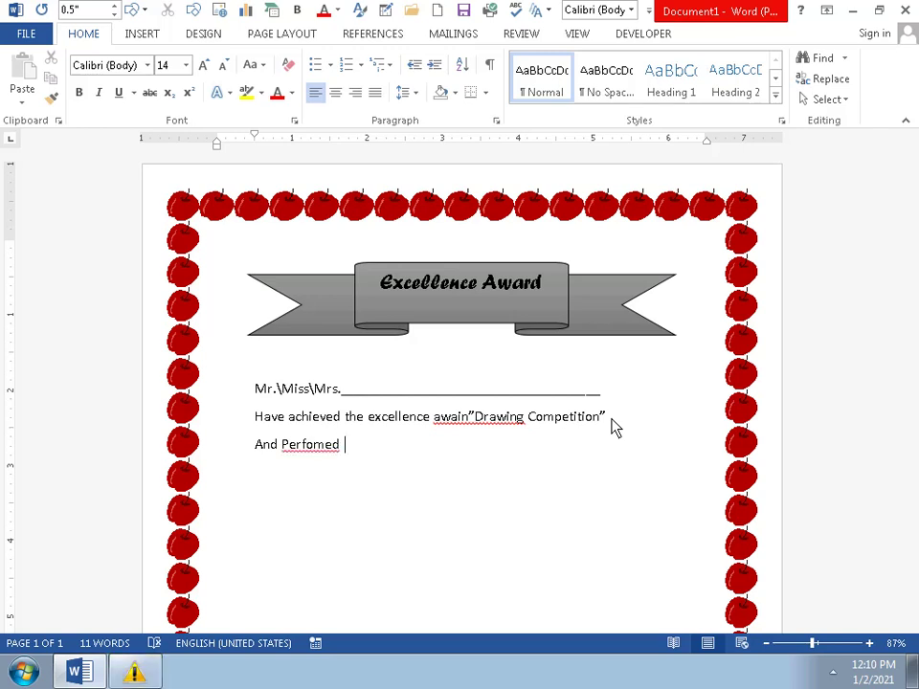
pyautogui.write(' o')
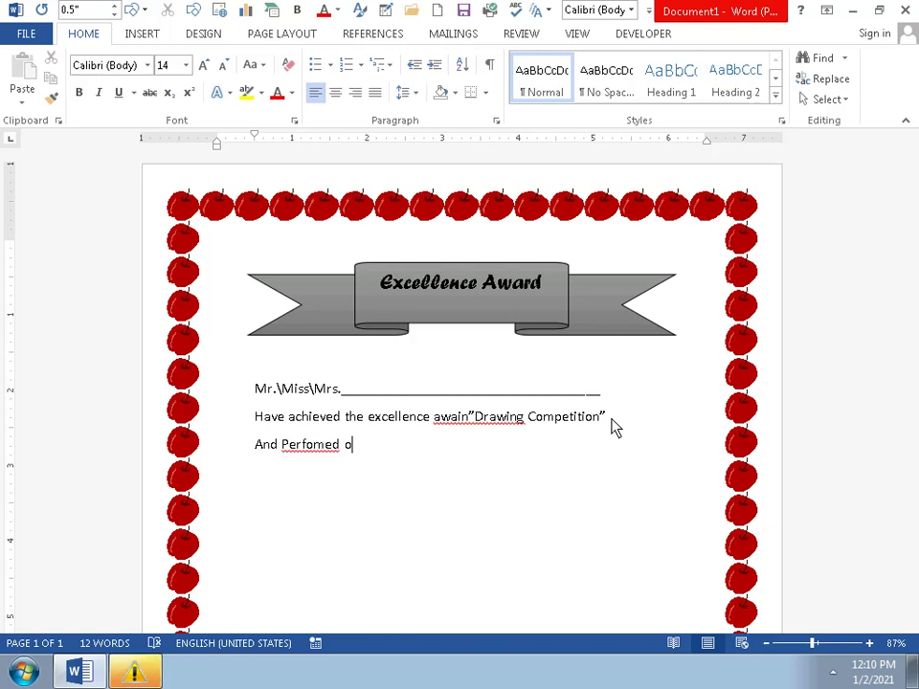
pyautogui.write('u')
pyautogui.write('rd')
pyautogui.press('BackSpace')
pyautogui.write('s')
pyautogui.write('t')
pyautogui.write('an')
pyautogui.write('di')
pyautogui.write('n')
pyautogui.write('gl')
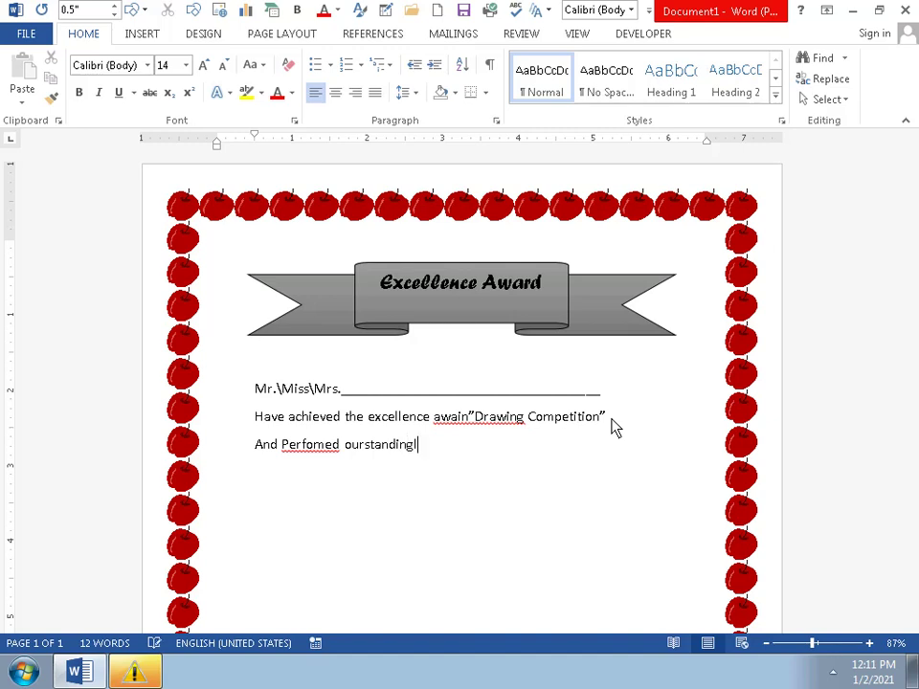
pyautogui.write('y')
pyautogui.write(' t')
pyautogui.write('h')
pyautogui.write('ro')
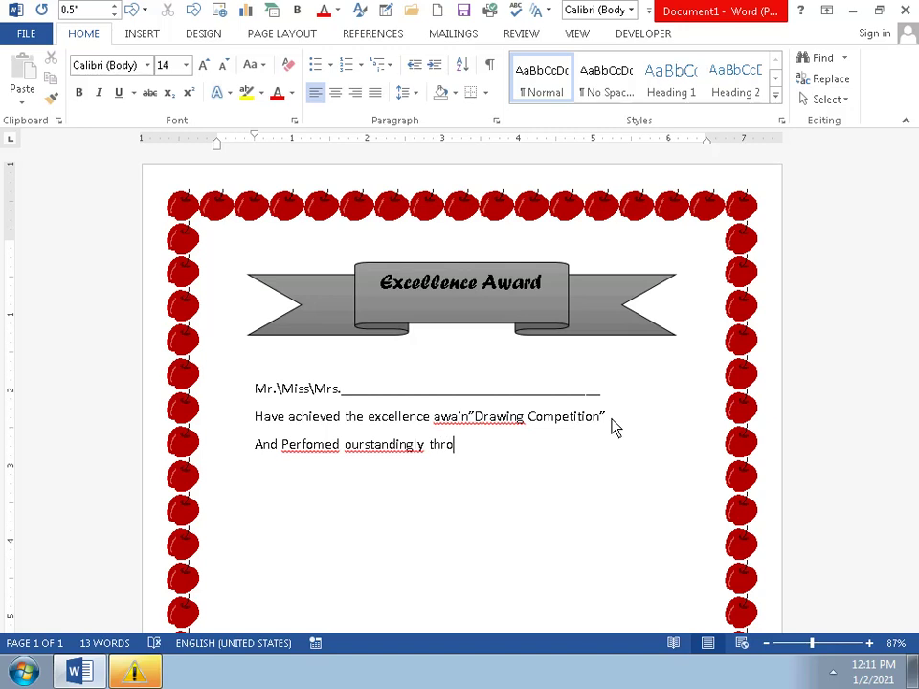
pyautogui.write('u')
pyautogui.write('g')
pyautogui.write('h')
pyautogui.write('o')
pyautogui.write('u')
pyautogui.write('t')
pyautogui.write('  t')
pyautogui.write('h')
pyautogui.write('e ')
pyautogui.write('c')
pyautogui.write('om')
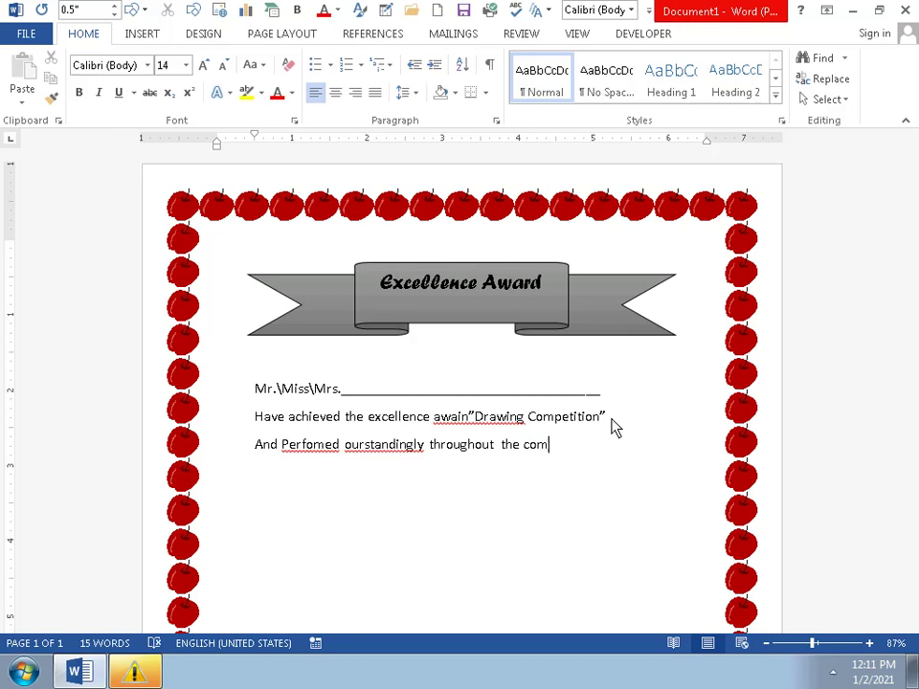
pyautogui.write('p')
pyautogui.write('e')
pyautogui.write('ti')
pyautogui.write('tio')
pyautogui.write('n.')
pyautogui.press('BackSpace')
# - Add the line 'All the work done is really appreciable.', then select the name line and message to resize
pyautogui.press('Return')
pyautogui.write('al')
pyautogui.write('l')
pyautogui.write(' t')
pyautogui.write('he ')
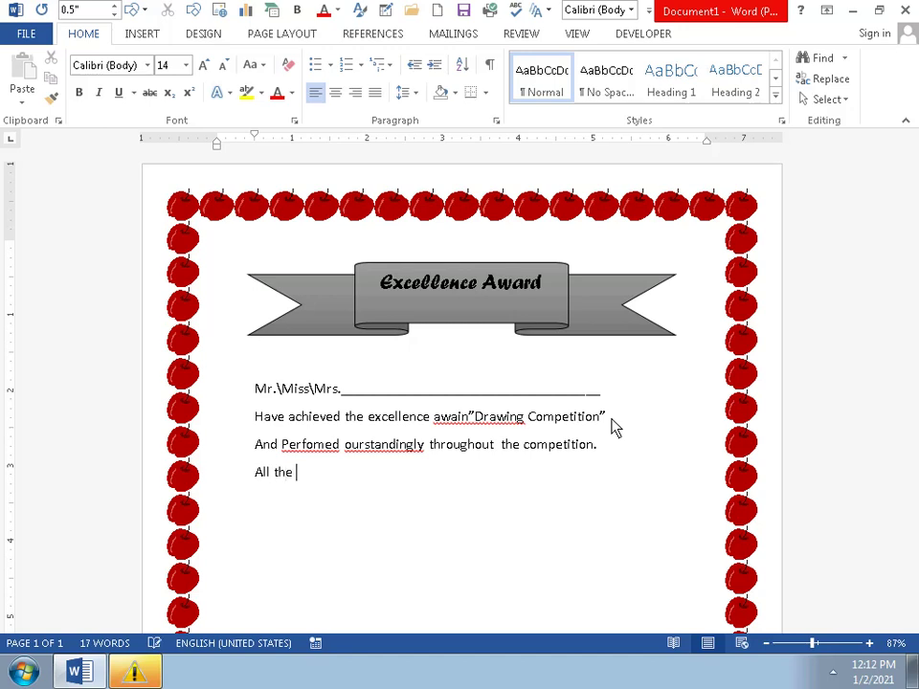
pyautogui.write('w')
pyautogui.write('o')
pyautogui.write('rk ')
pyautogui.write('d')
pyautogui.write('o')
pyautogui.write('ne ')
pyautogui.write('i')
pyautogui.write('s ')
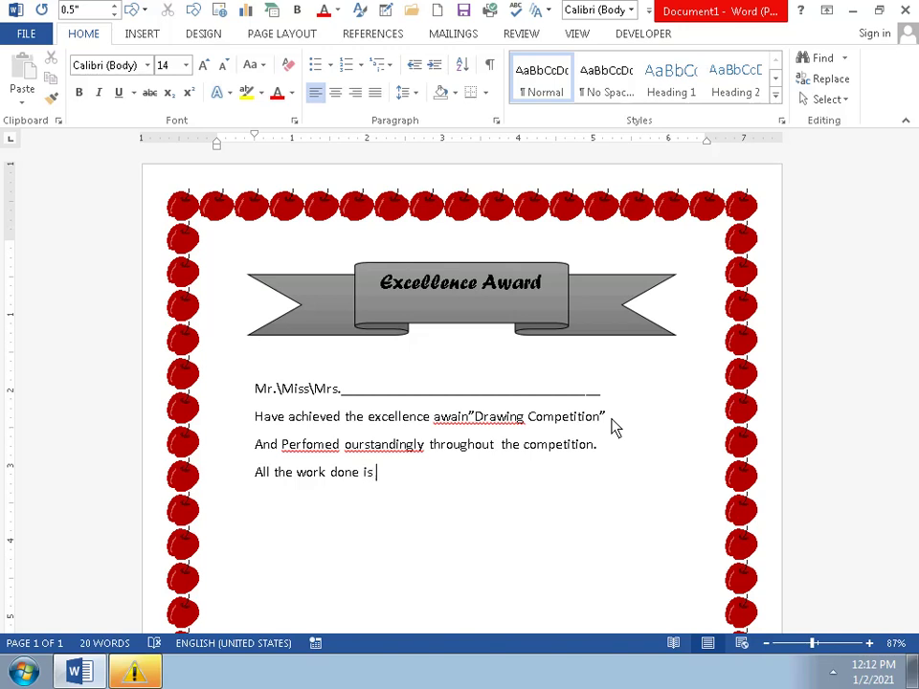
pyautogui.write('re')
pyautogui.write('all')
pyautogui.write('y')
pyautogui.write(' app')
pyautogui.write('r')
pyautogui.write('e')
pyautogui.write('c')
pyautogui.write('i')
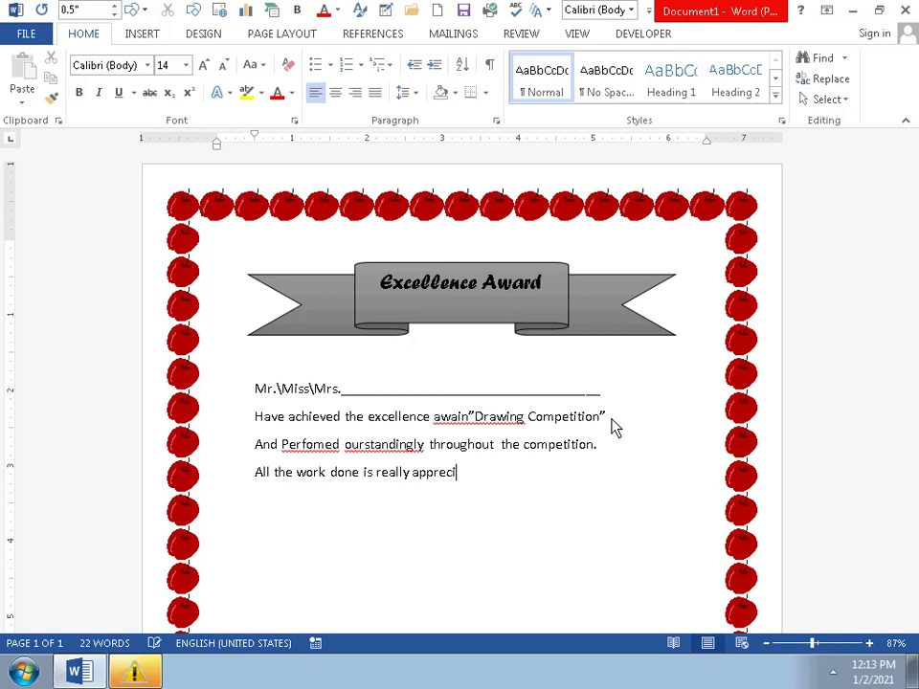
pyautogui.write('a')
pyautogui.write('d')
pyautogui.press('BackSpace')
pyautogui.write('b')
pyautogui.write('le')
pyautogui.write('.')
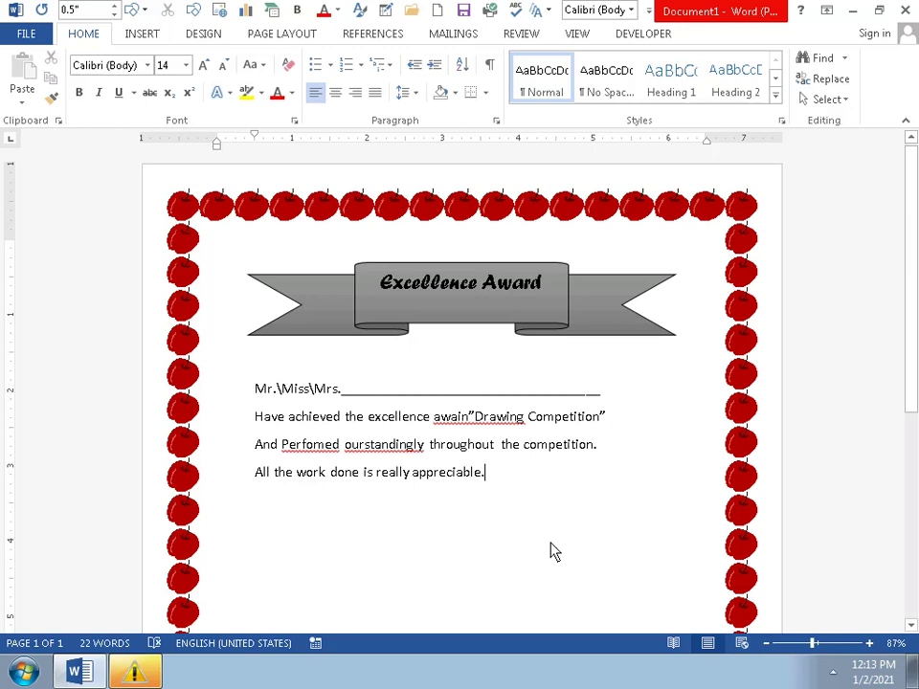
pyautogui.moveTo(240, 389)
pyautogui.mouseDown()
pyautogui.moveTo(405, 440)
pyautogui.moveTo(593, 454)
pyautogui.mouseUp()
pyautogui.click(594, 450)
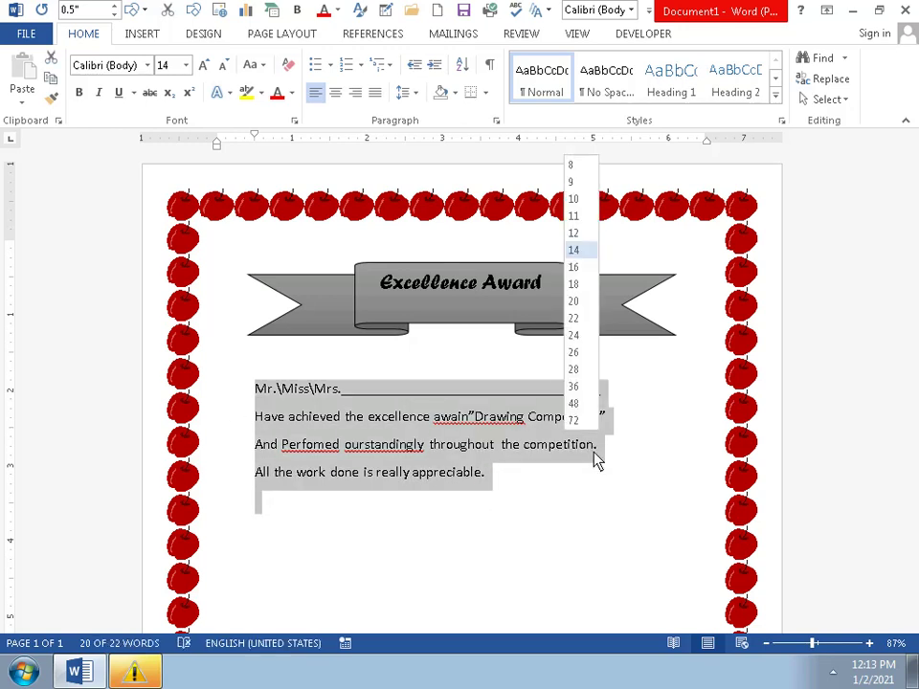
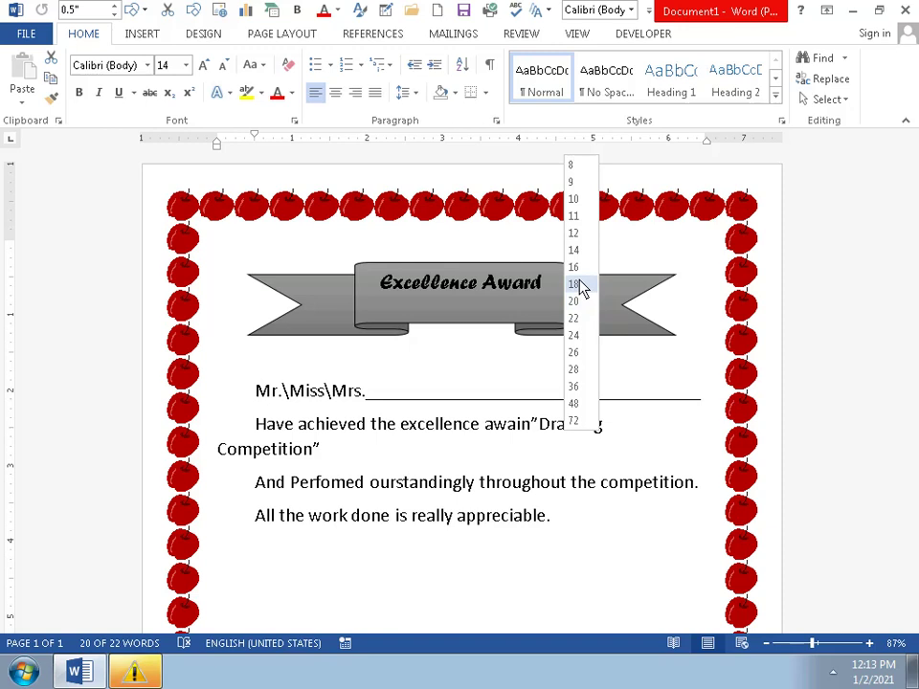
# - Set the body text to size 16, then delete a stray shape accidentally inserted below it
pyautogui.click(572, 270)
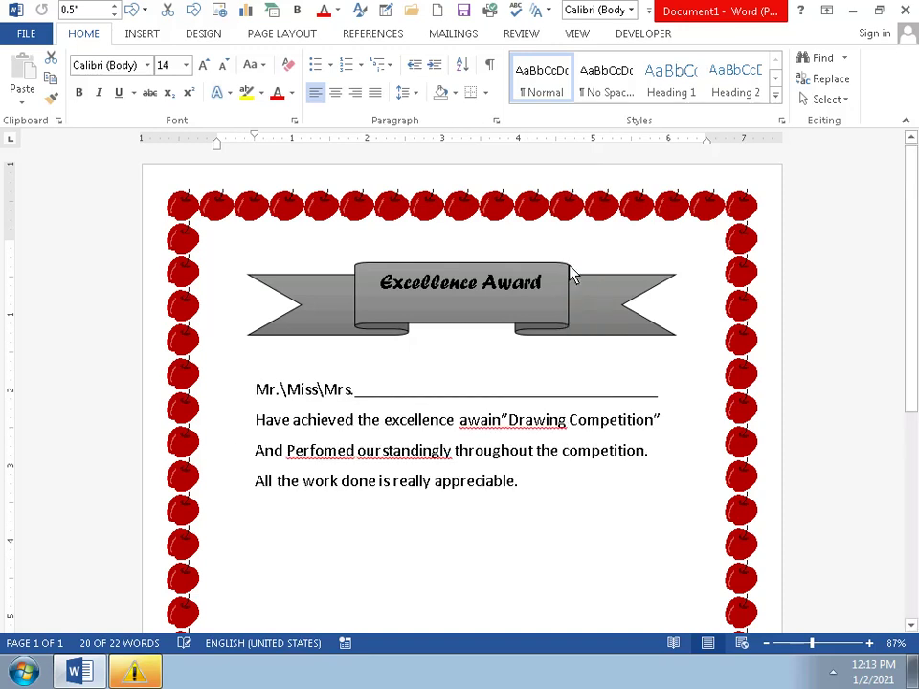
pyautogui.click(611, 521)
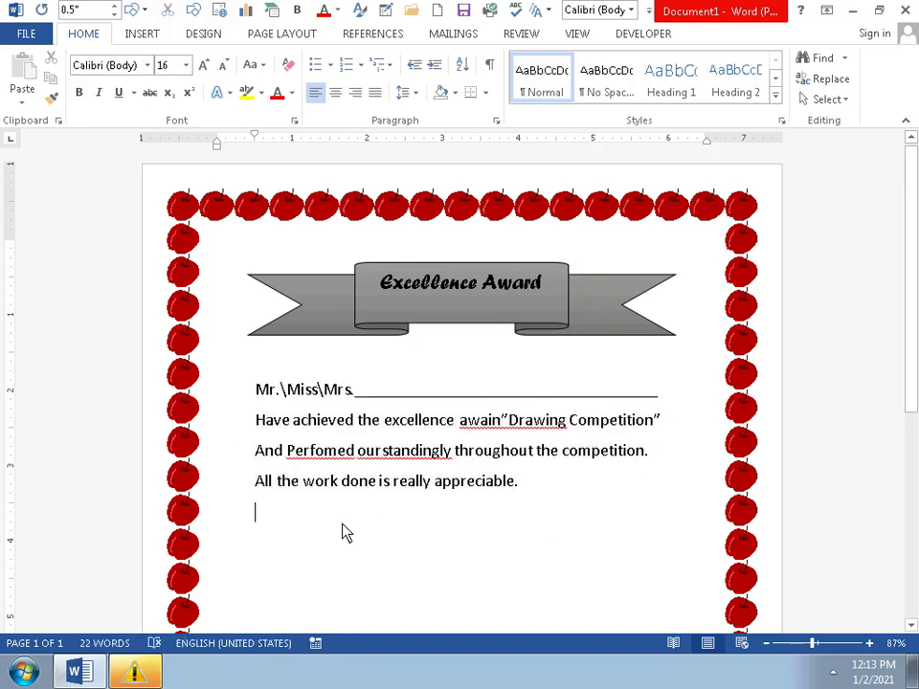
pyautogui.click(155, 34)
pyautogui.click(251, 95)
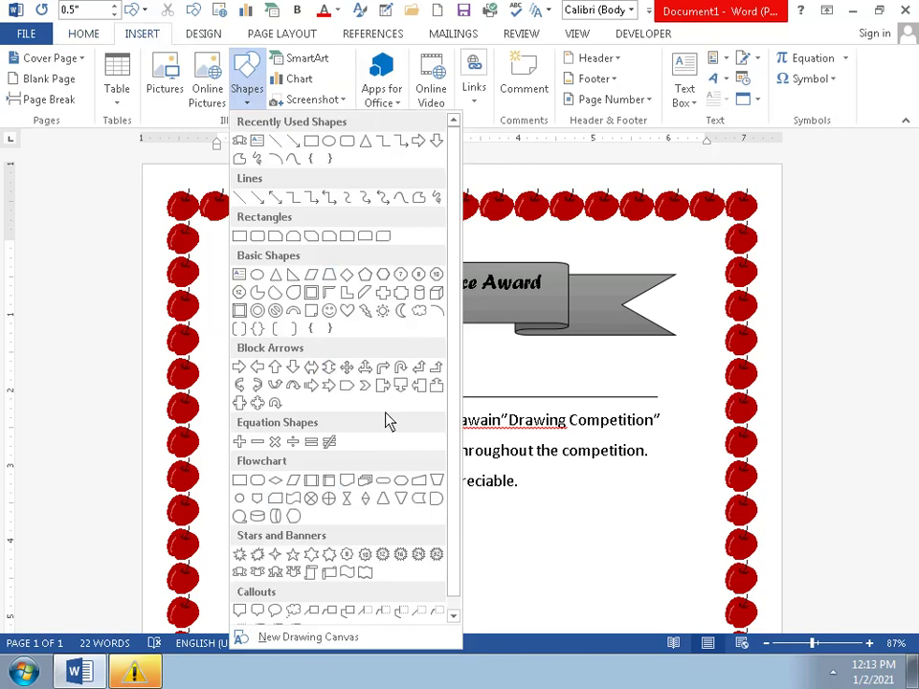
pyautogui.click(334, 155)
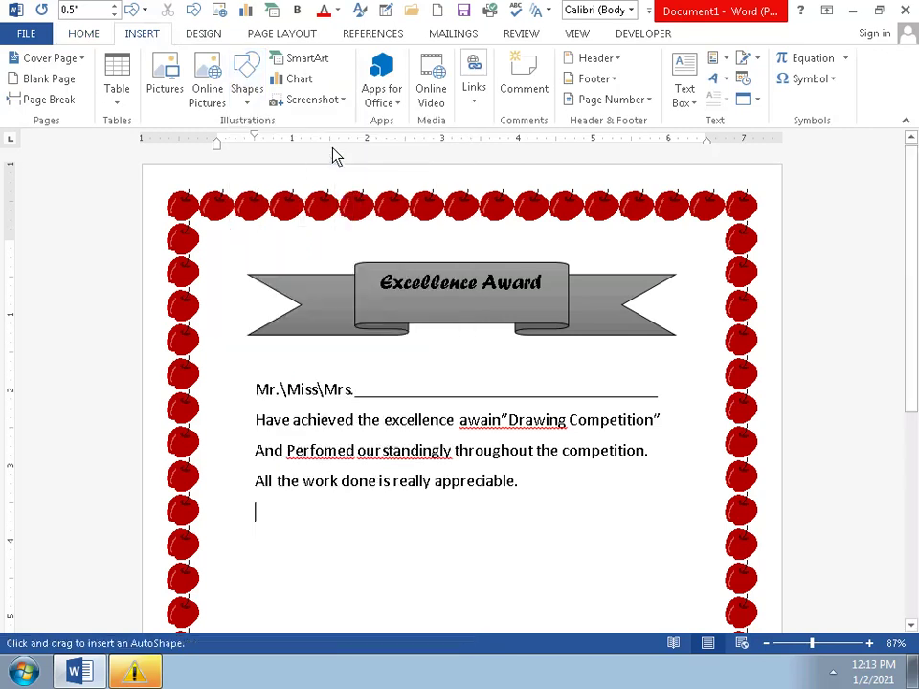
pyautogui.click(355, 506)
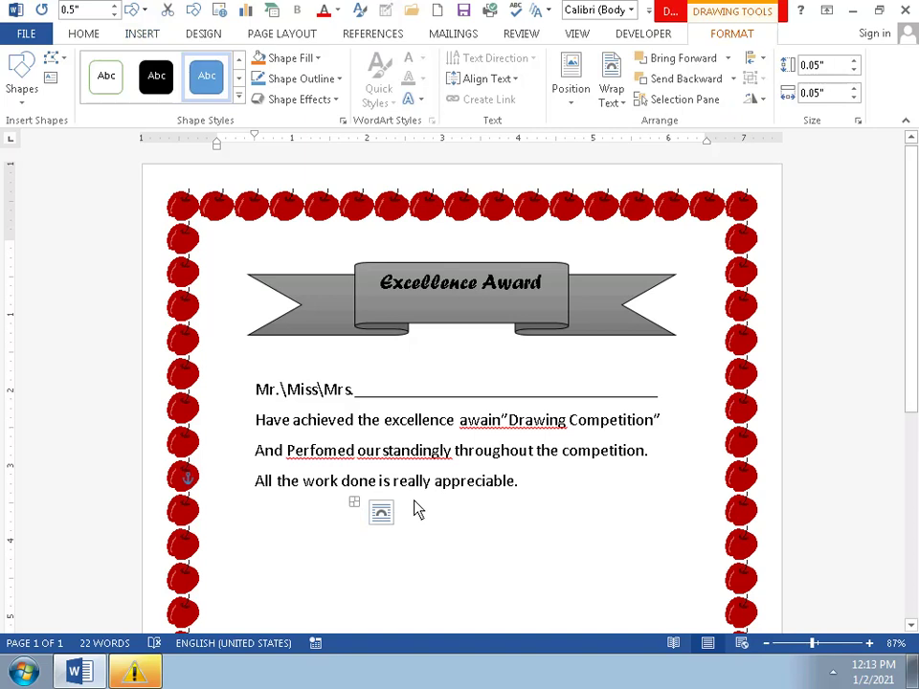
pyautogui.press('Delete')
pyautogui.click(366, 539)
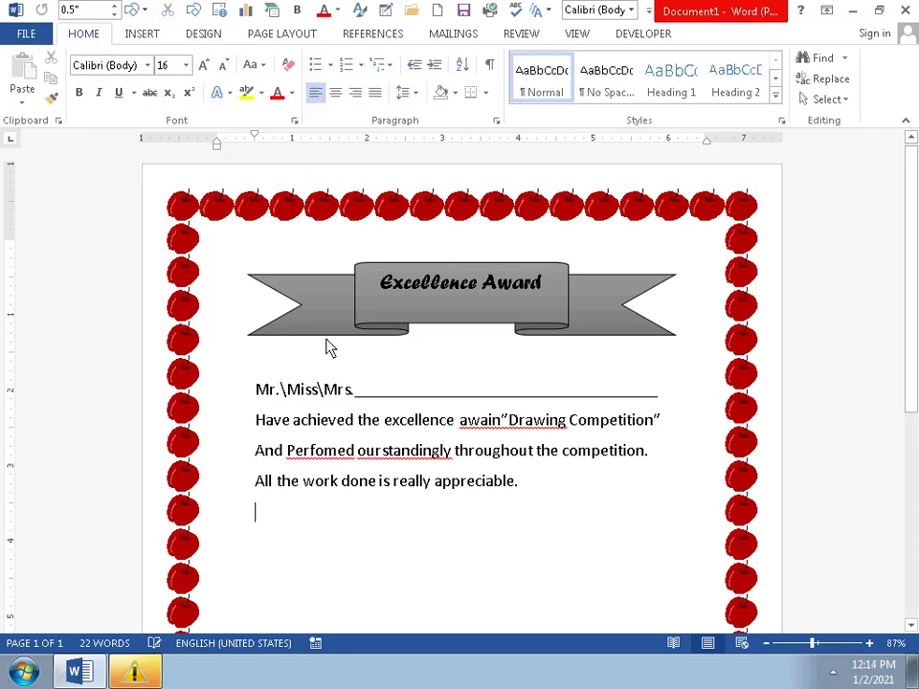
pyautogui.click(156, 41)
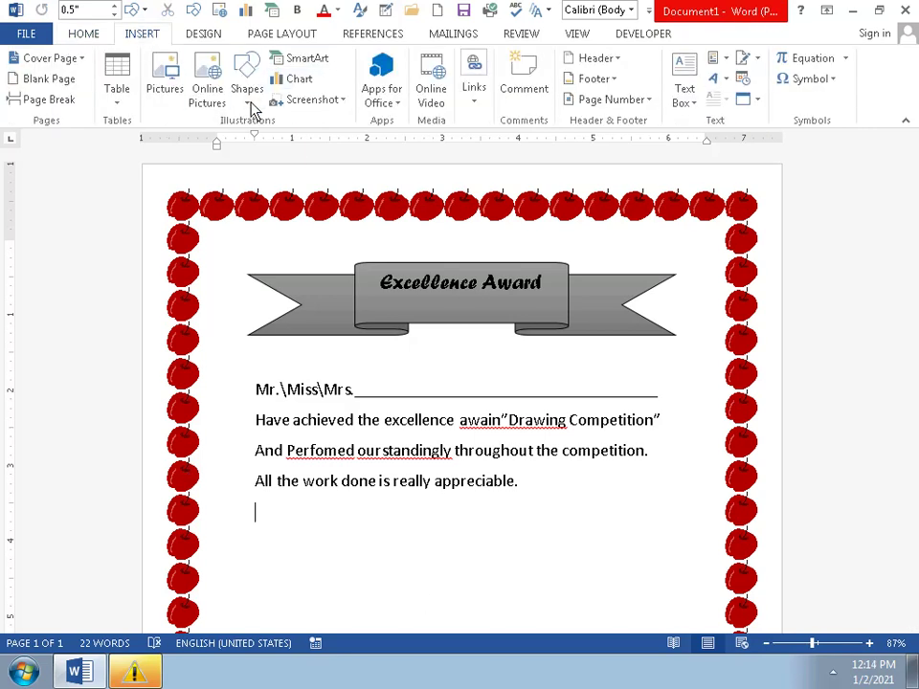
# - Draw an oval below the award text and nudge it into place
pyautogui.click(247, 95)
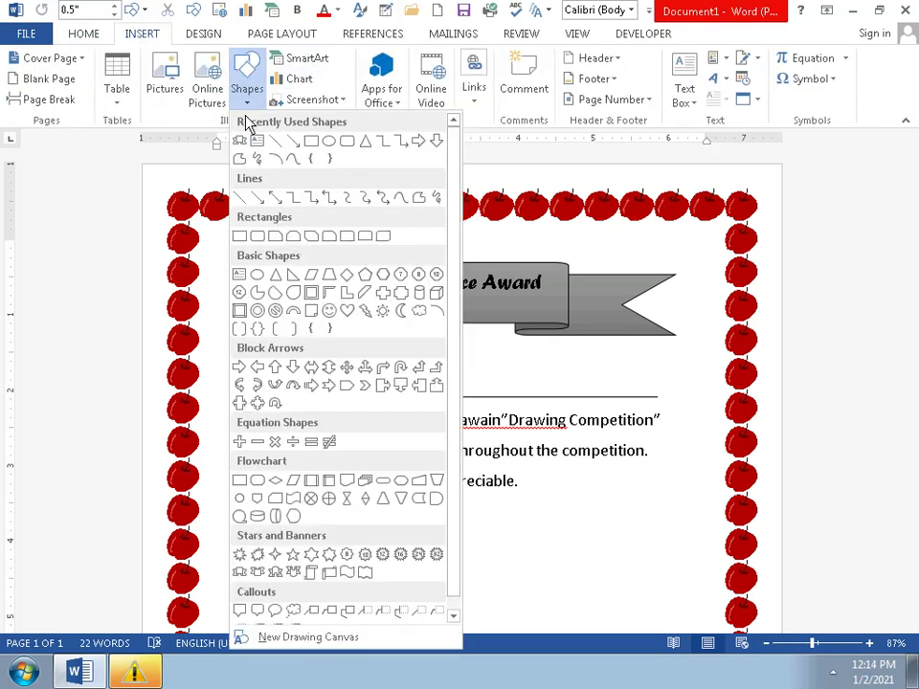
pyautogui.click(330, 142)
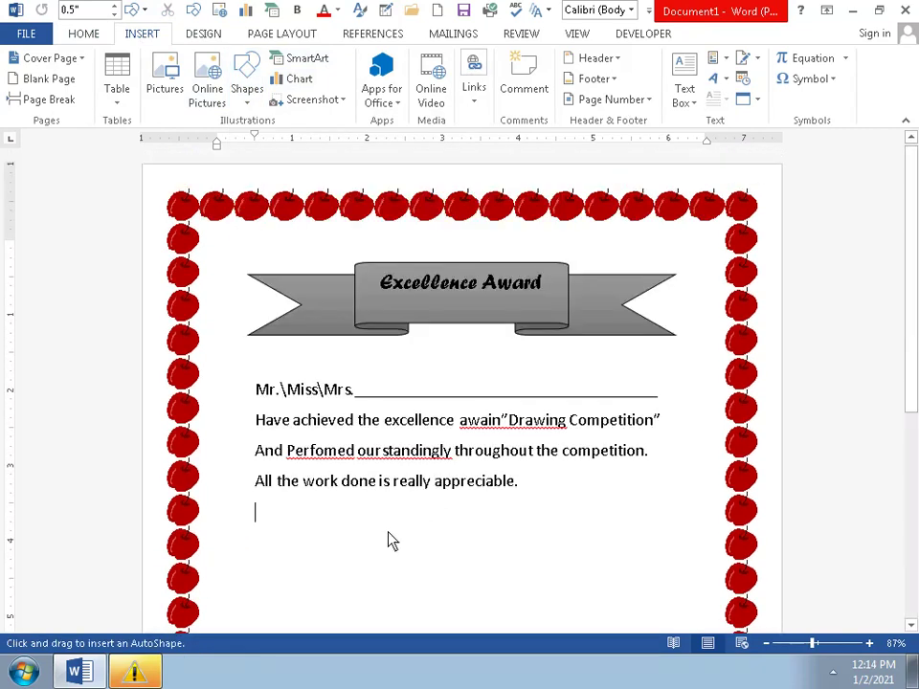
pyautogui.moveTo(381, 541)
pyautogui.mouseDown()
pyautogui.moveTo(469, 620)
pyautogui.moveTo(529, 410)
pyautogui.mouseUp()
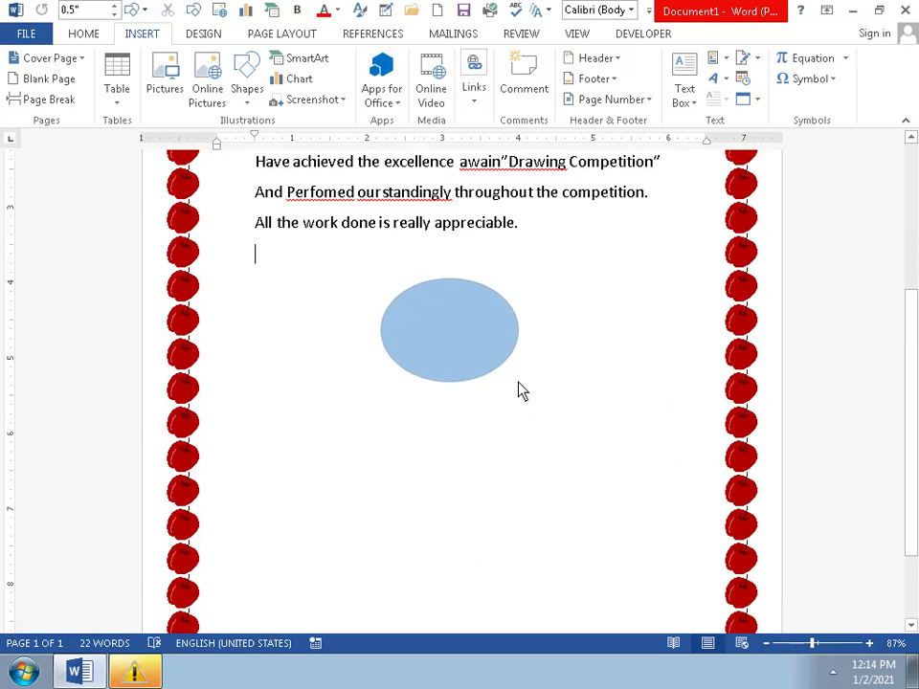
pyautogui.moveTo(529, 409); pyautogui.dragTo(518, 388)
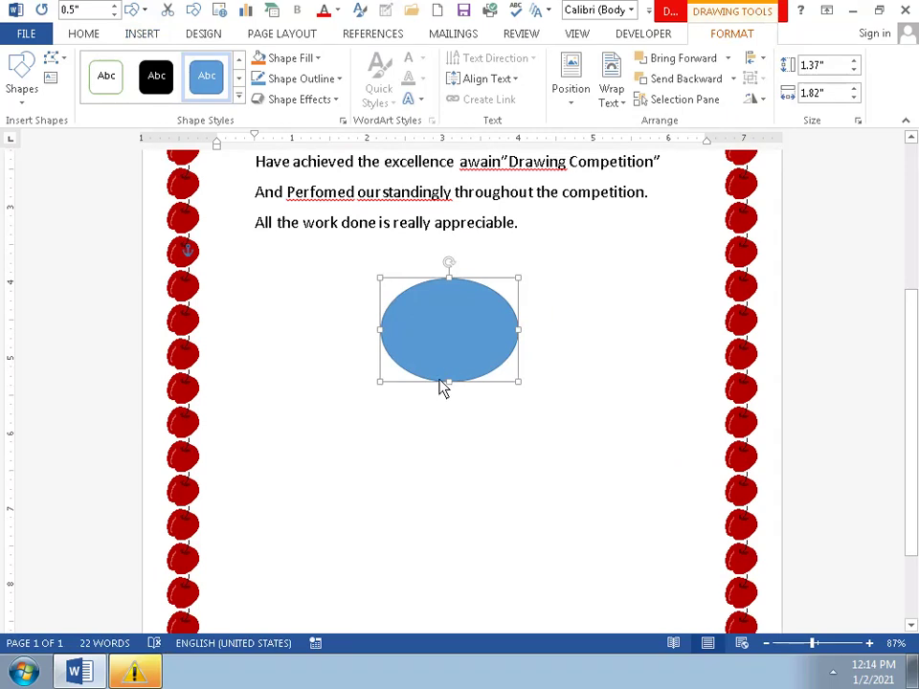
pyautogui.moveTo(441, 386); pyautogui.dragTo(441, 373)
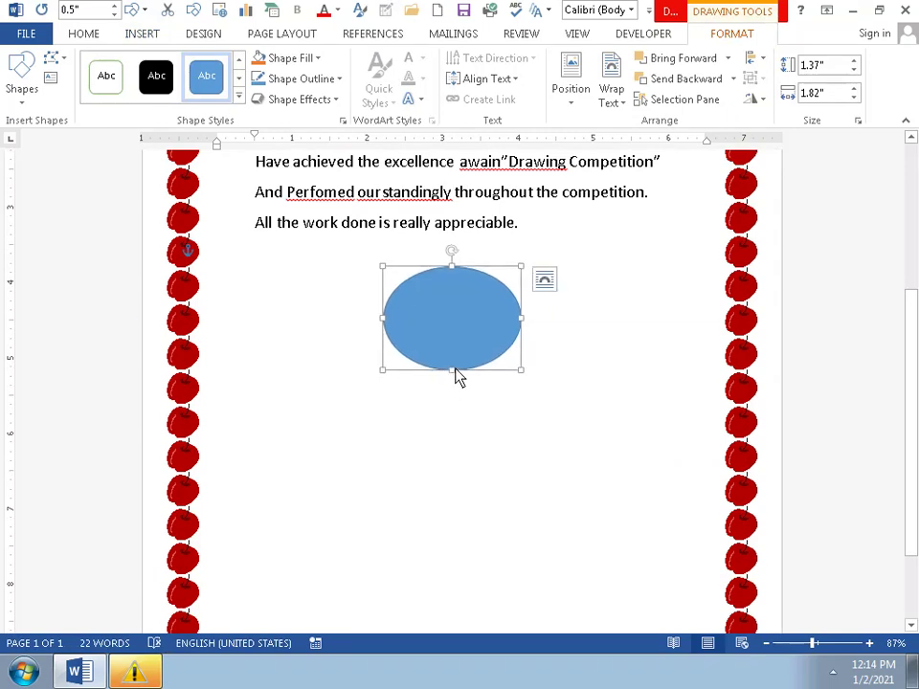
# - Drag the oval's bottom edge up to shorten it to 1.11" by 1.82"
pyautogui.click(467, 371)
pyautogui.click(474, 344)
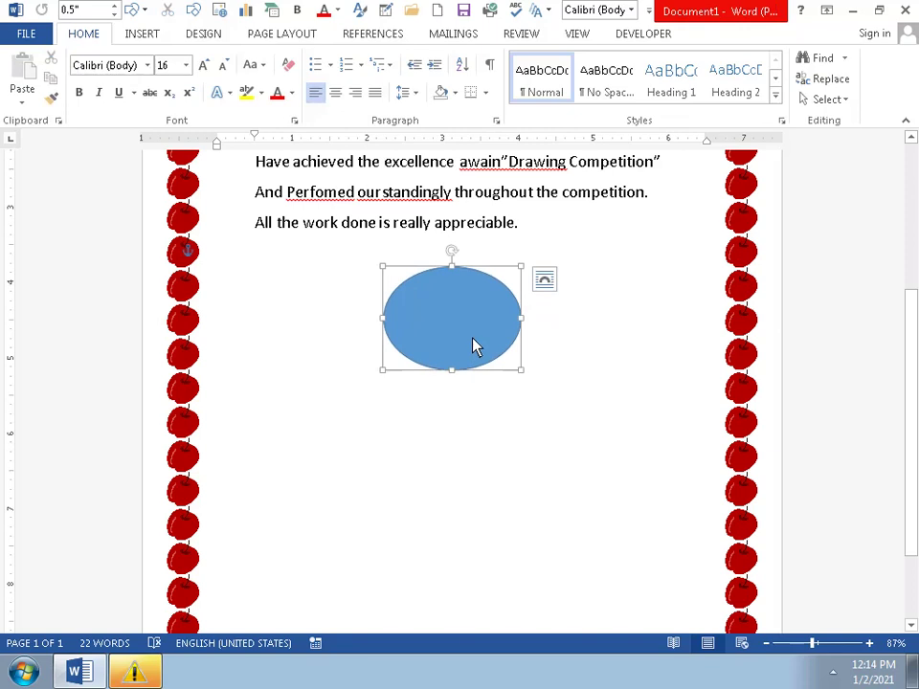
pyautogui.moveTo(450, 373)
pyautogui.mouseDown()
pyautogui.moveTo(443, 347)
pyautogui.moveTo(441, 358)
pyautogui.mouseUp()
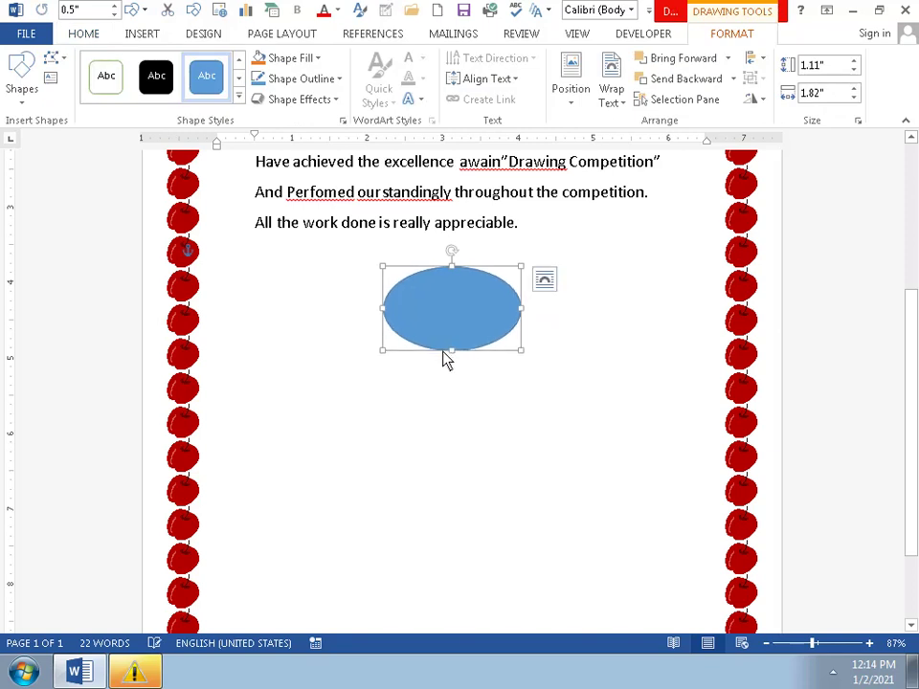
pyautogui.click(454, 362)
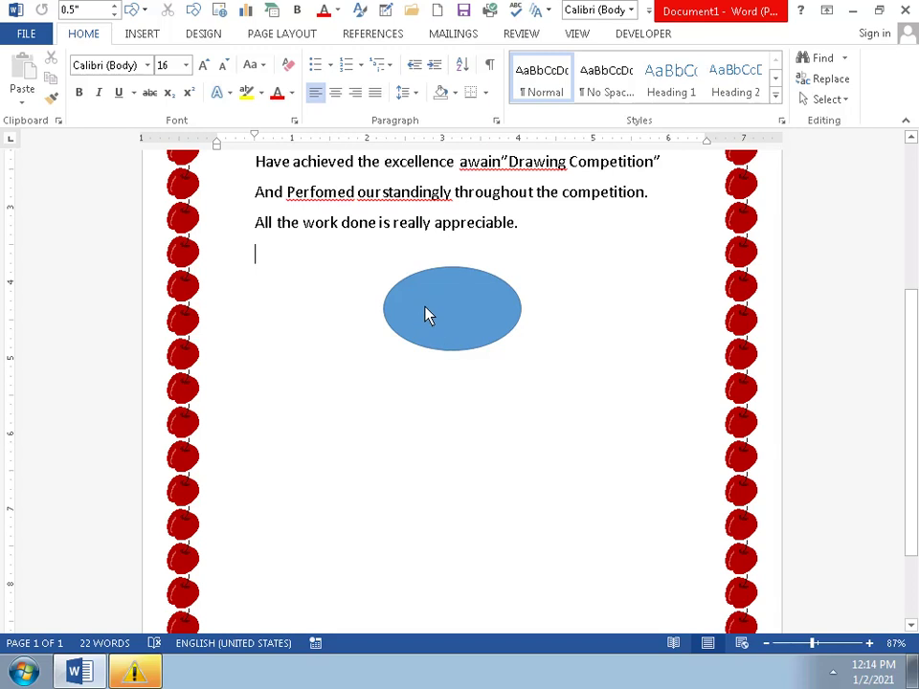
pyautogui.click(427, 316)
# - Apply the solid black shape style to the oval
pyautogui.rightClick(428, 315)
pyautogui.click(411, 314)
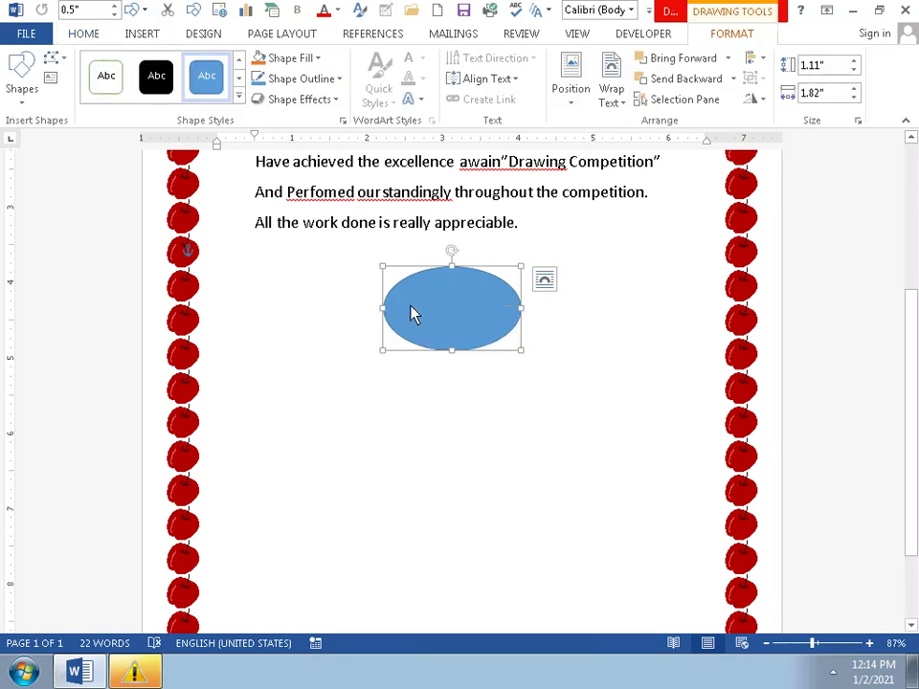
pyautogui.click(239, 99)
pyautogui.click(113, 130)
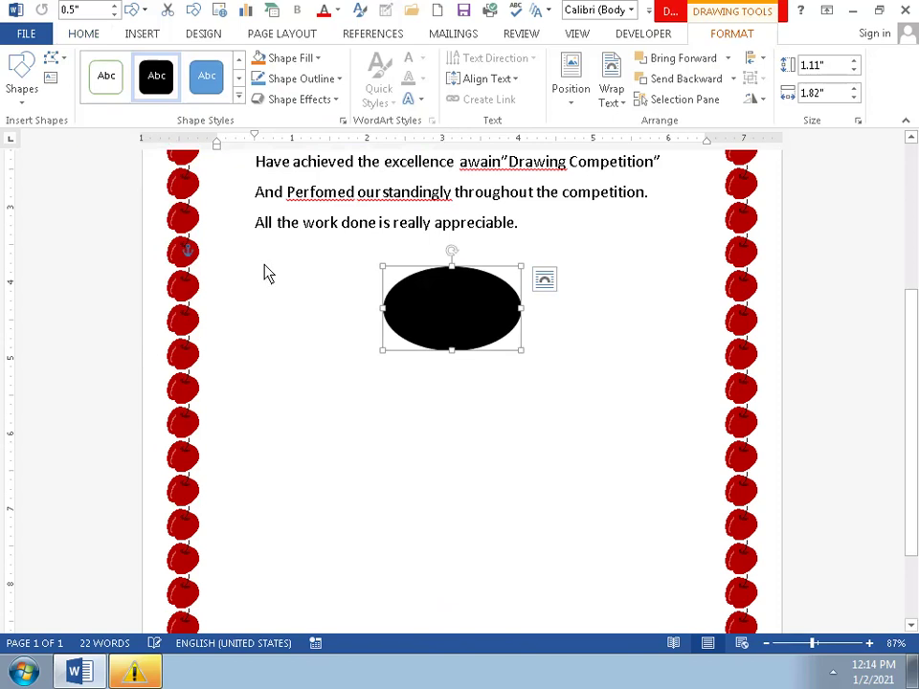
# - Type 'certificate' inside the black oval
pyautogui.click(445, 316)
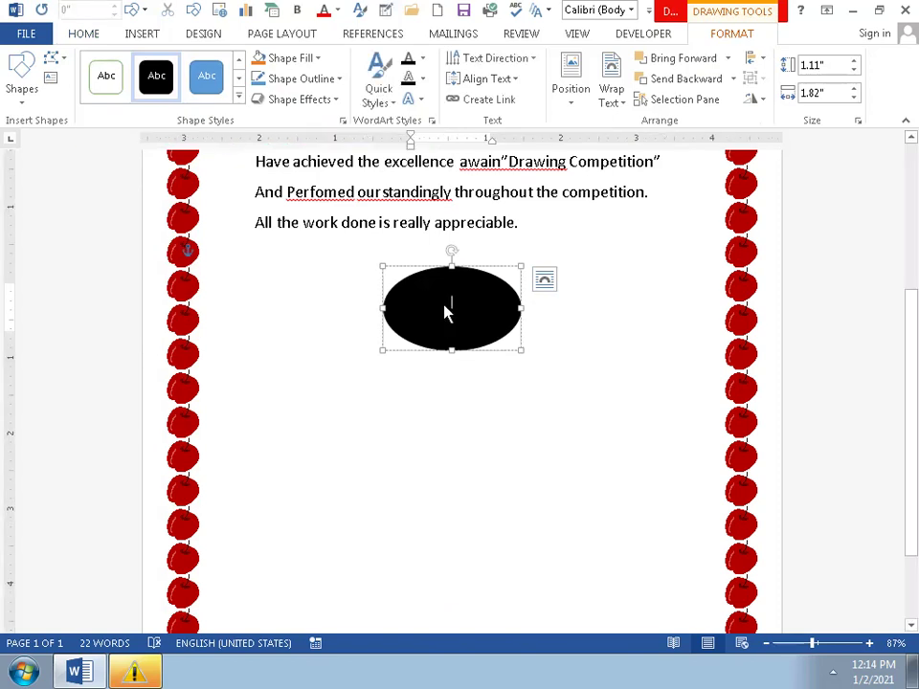
pyautogui.write('d')
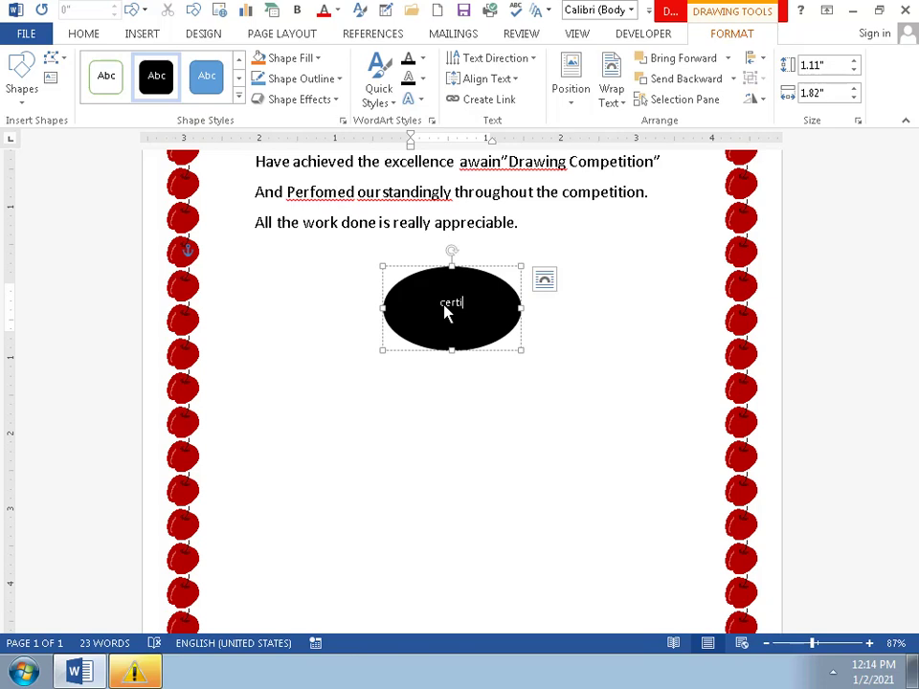
pyautogui.write('fi')
pyautogui.write('ca')
pyautogui.write('te')
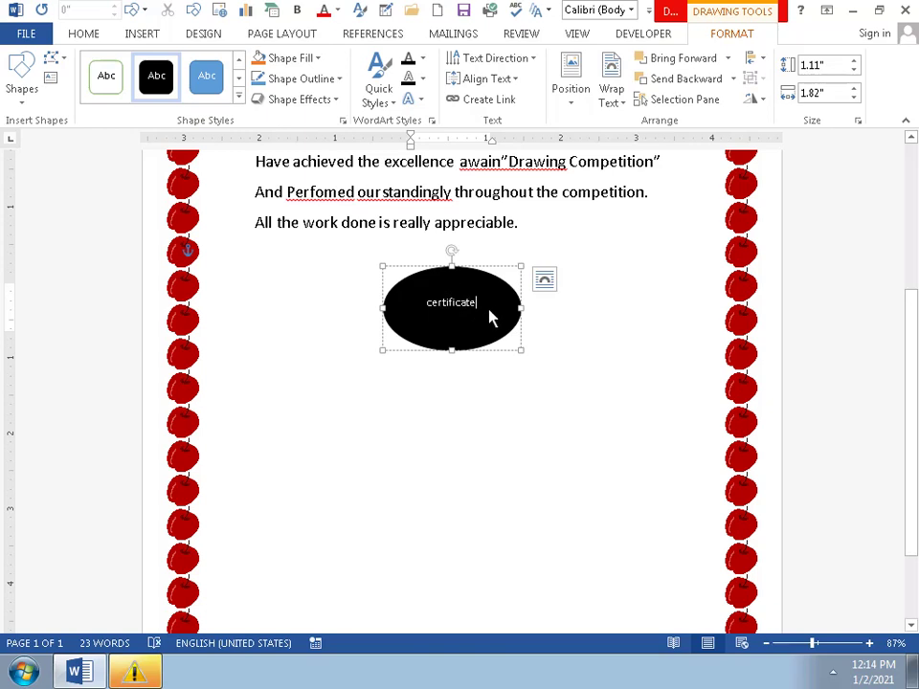
# - Select 'certificate' in the oval and pick a larger size from the Font Size list
pyautogui.moveTo(396, 314); pyautogui.dragTo(515, 287)
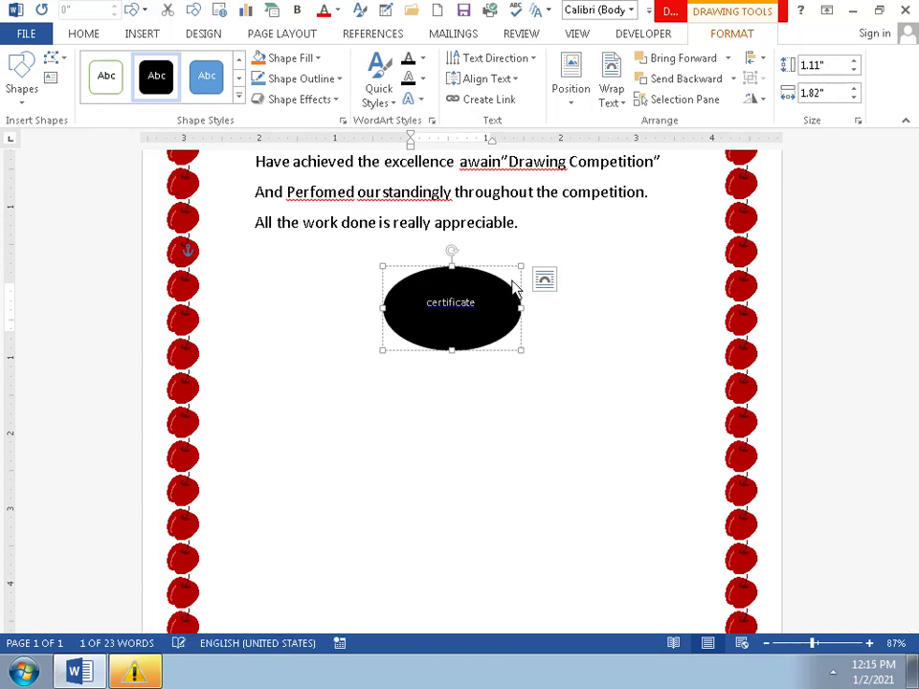
pyautogui.click(497, 268)
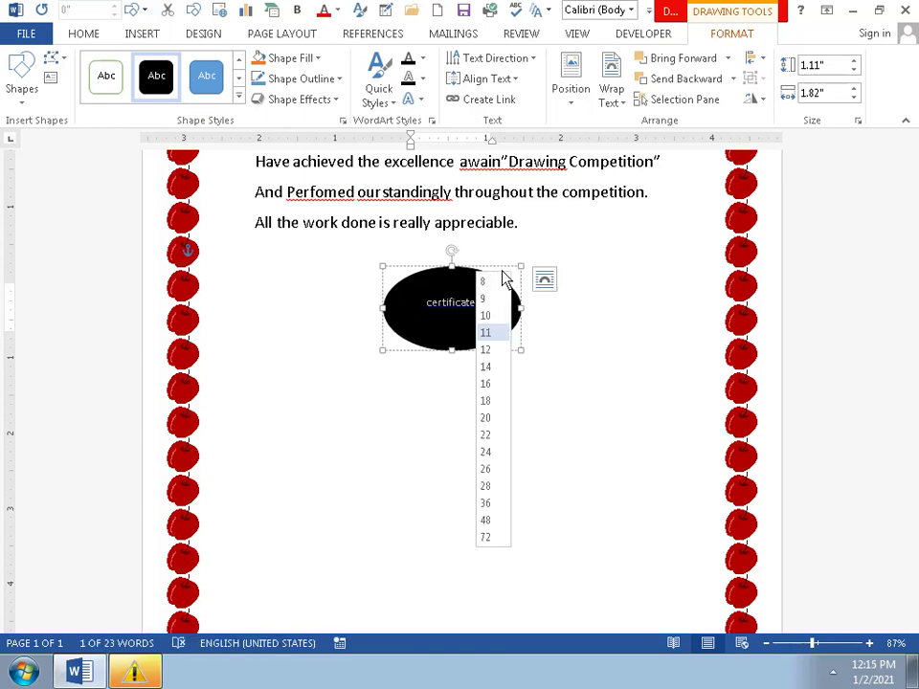
pyautogui.click(498, 416)
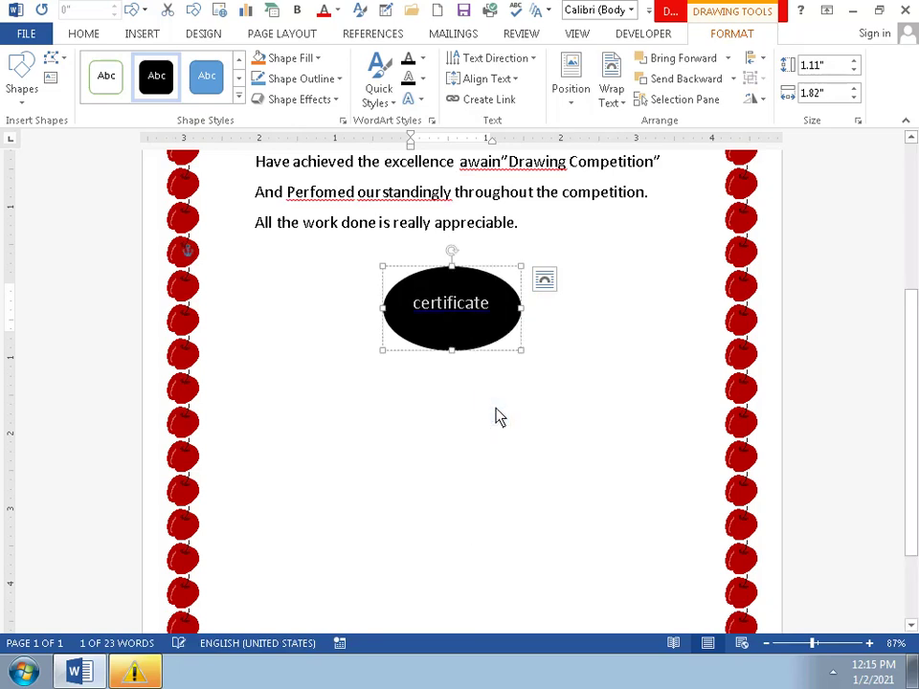
pyautogui.click(496, 418)
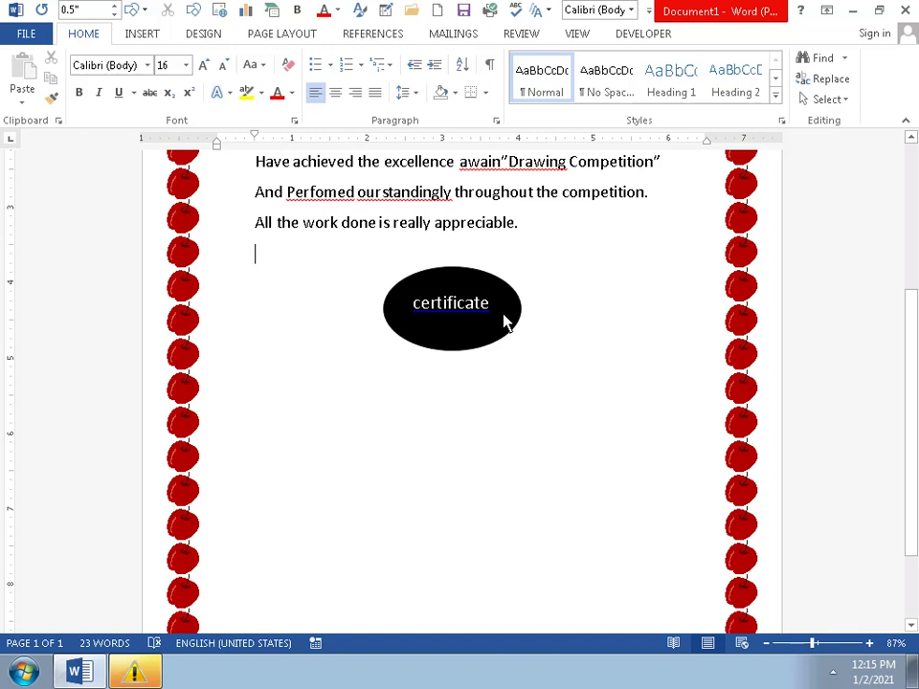
pyautogui.click(459, 312)
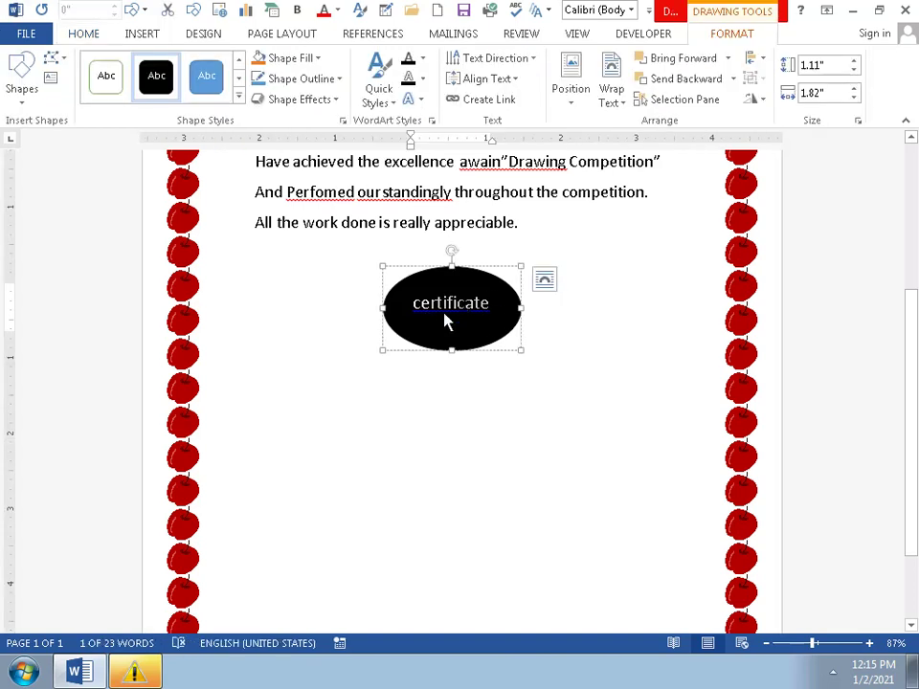
# - Replace the lowercase 'c' with a capital 'C' so the oval reads 'Certificate'
pyautogui.click(400, 369)
pyautogui.click(424, 306)
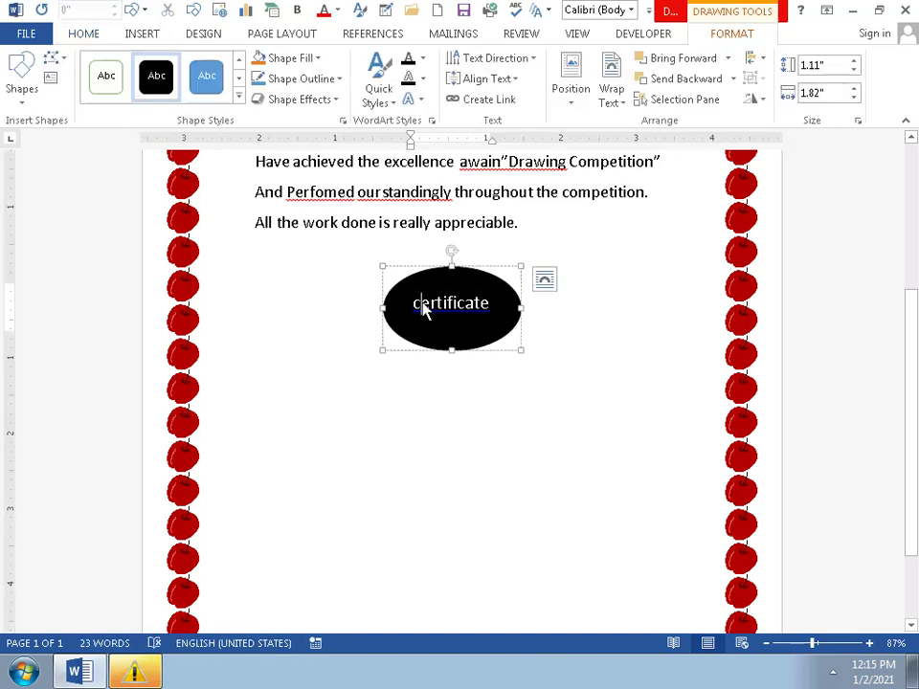
pyautogui.press('BackSpace')
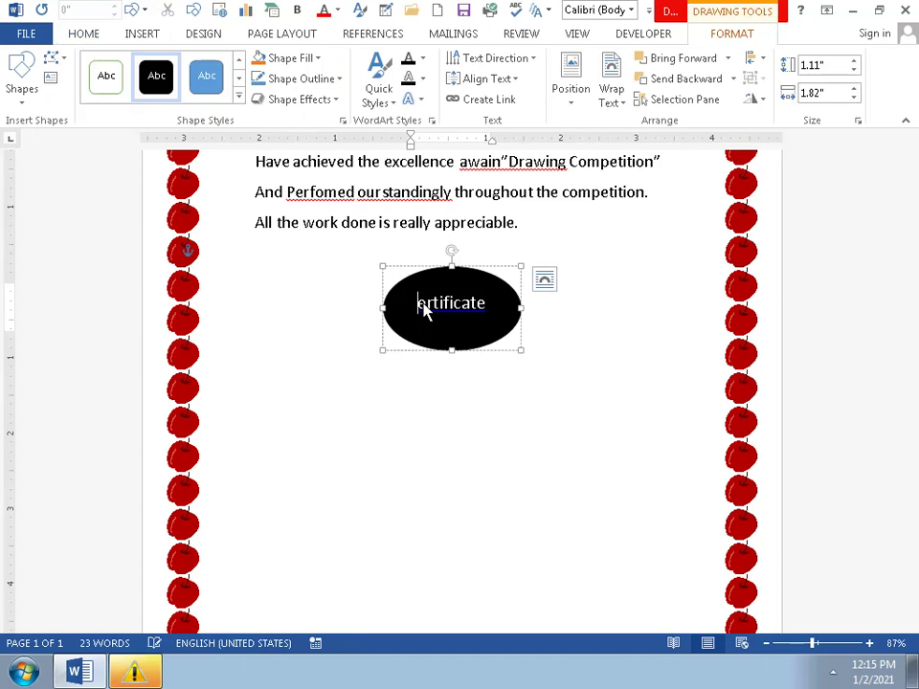
pyautogui.write('C')
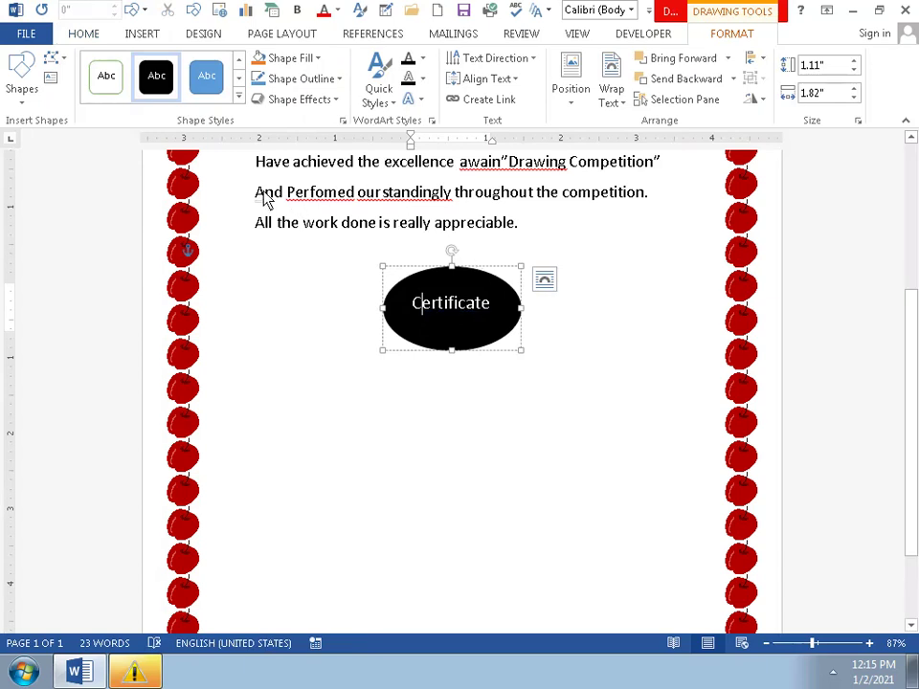
pyautogui.moveTo(265, 198); pyautogui.dragTo(223, 197)
# - Change 'And' at the start of the second body line to lowercase 'and'
pyautogui.press('BackSpace')
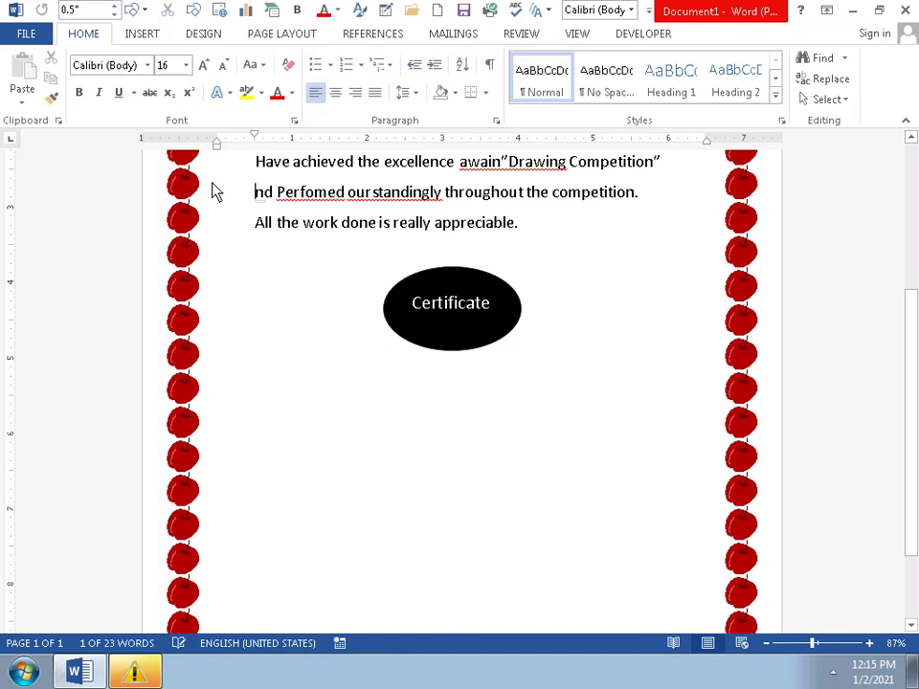
pyautogui.write('a')
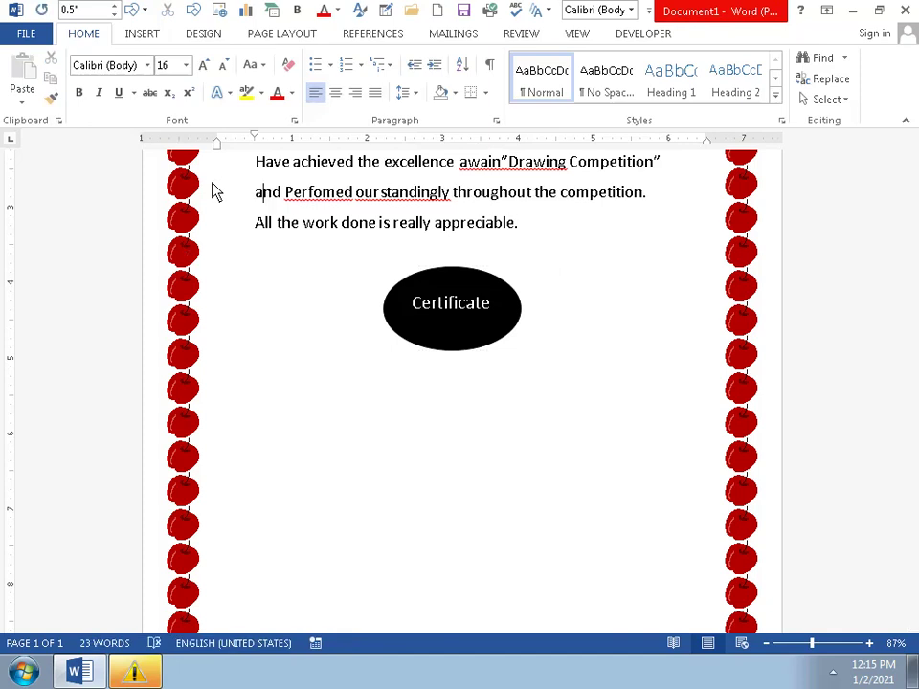
pyautogui.press('BackSpace')
pyautogui.write('A')
pyautogui.press('BackSpace')
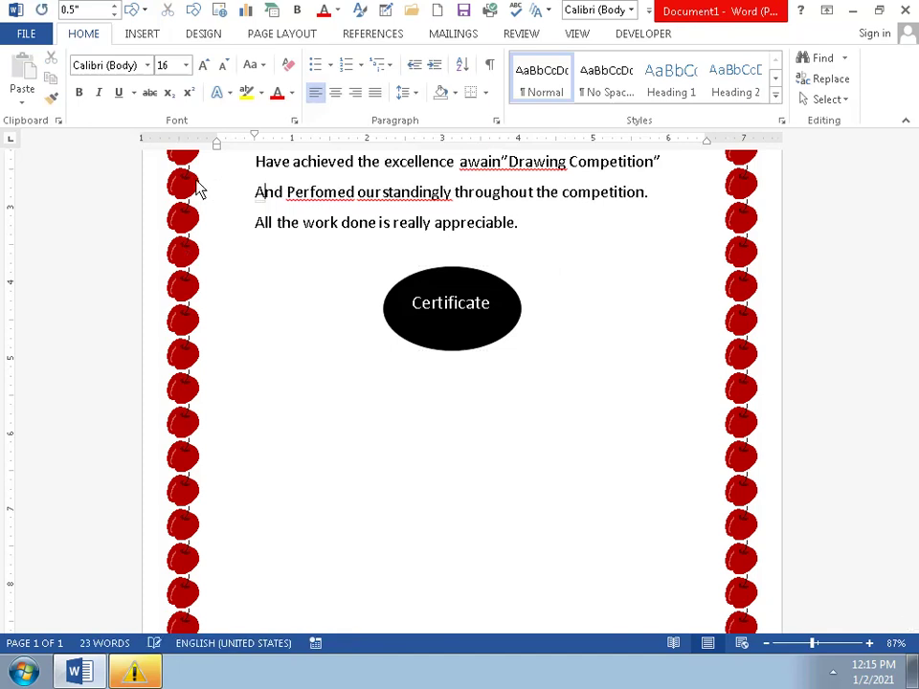
pyautogui.press('BackSpace')
pyautogui.write('a')
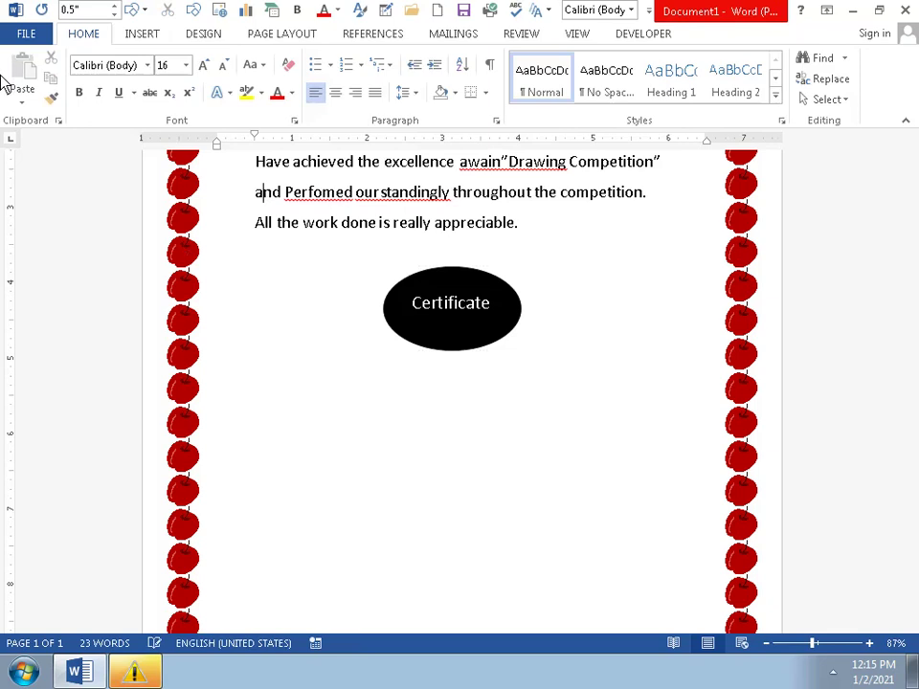
# - Delete the space between 'and' and 'Perfomed' so the line reads 'andPerfomed'
pyautogui.click(345, 193)
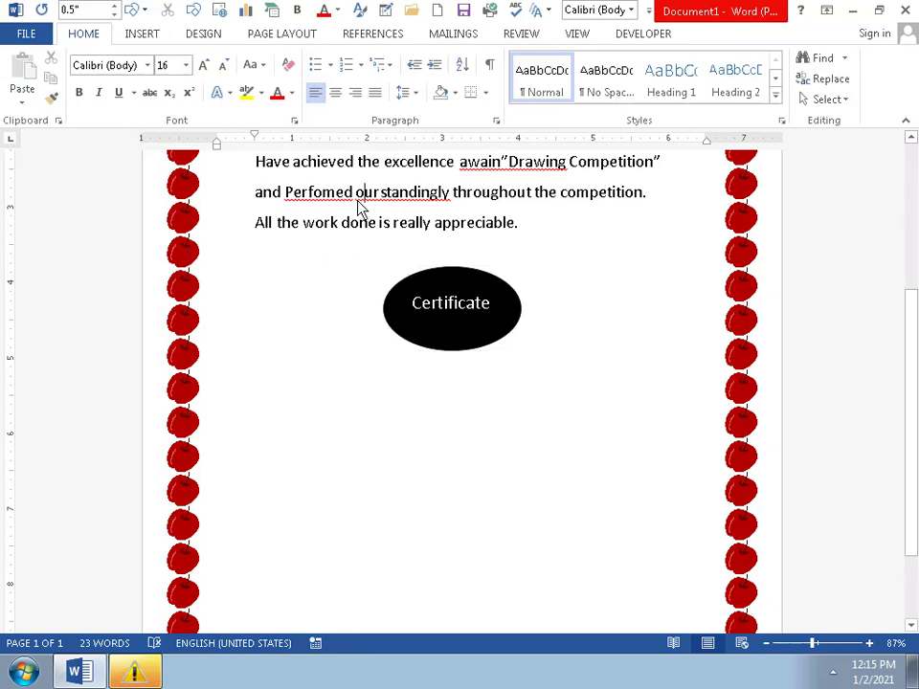
pyautogui.click(285, 197)
pyautogui.press('BackSpace')
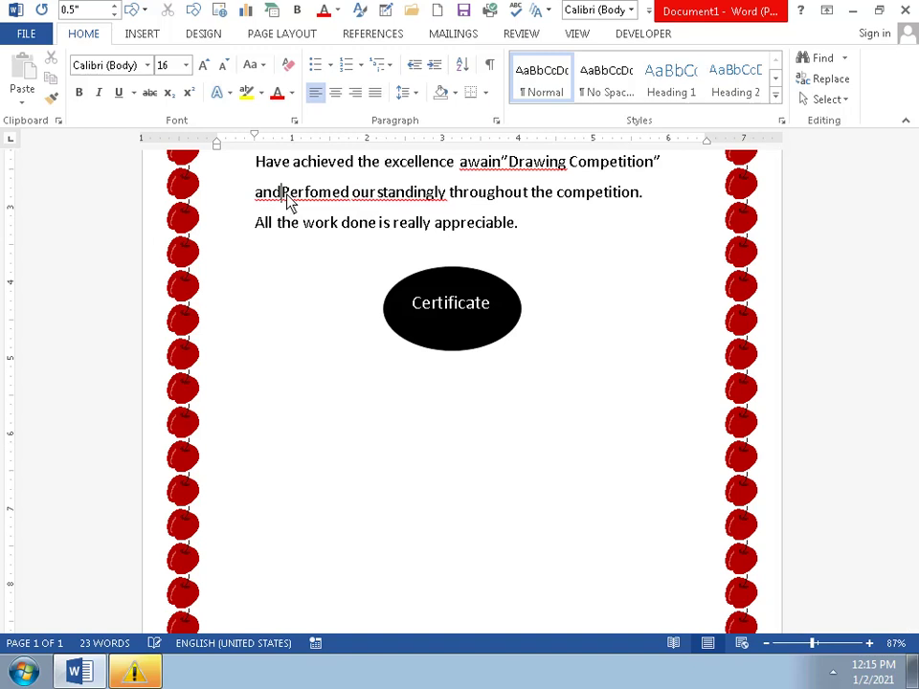
pyautogui.click(352, 205)
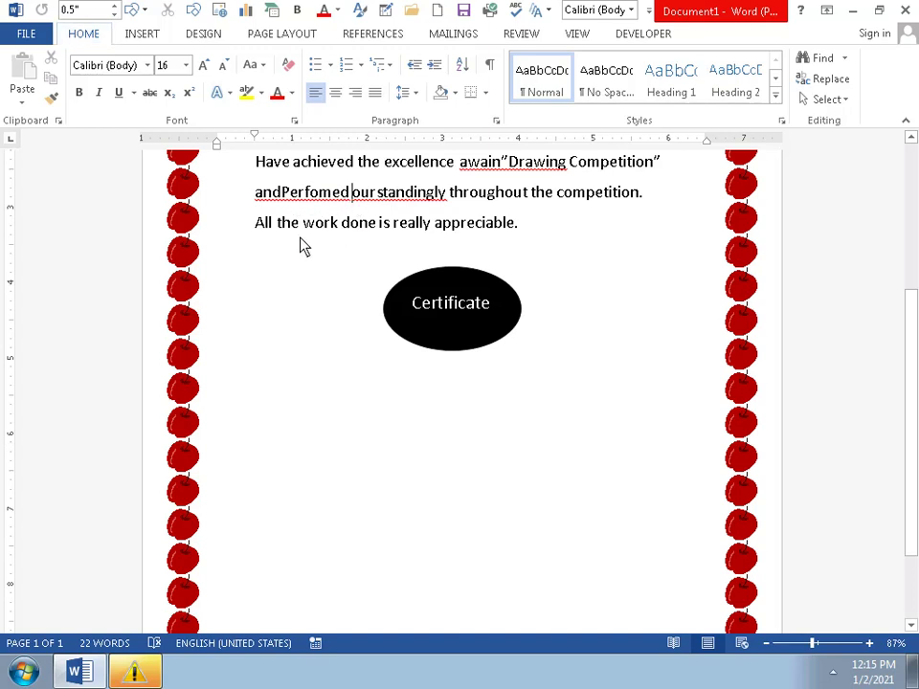
pyautogui.scroll(3, 287, 258)
pyautogui.scroll(-4, 291, 259)
pyautogui.scroll(3, 285, 258)
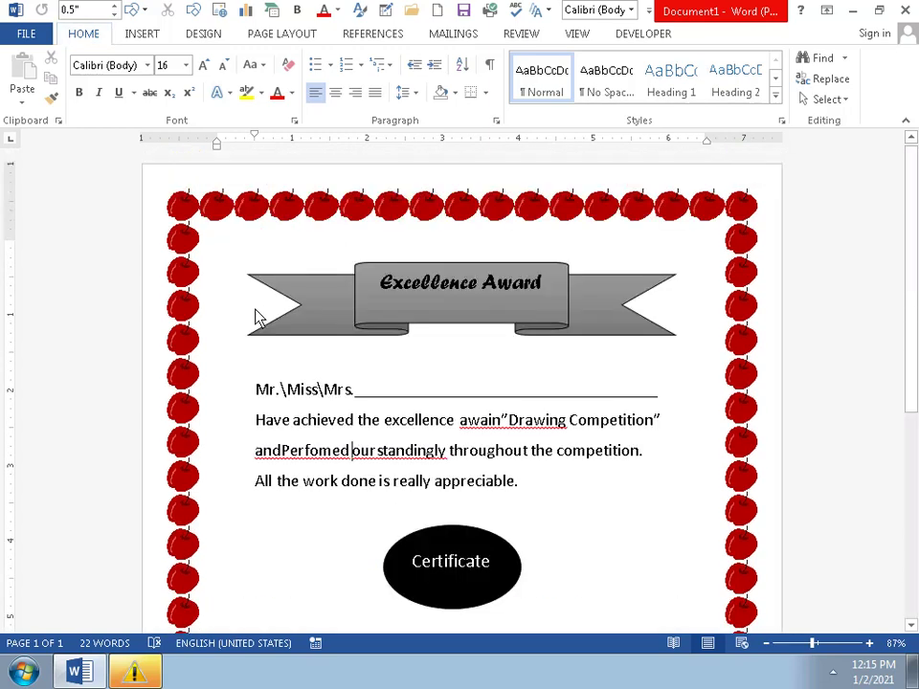
pyautogui.scroll(-4, 254, 316)
pyautogui.scroll(1, 263, 318)
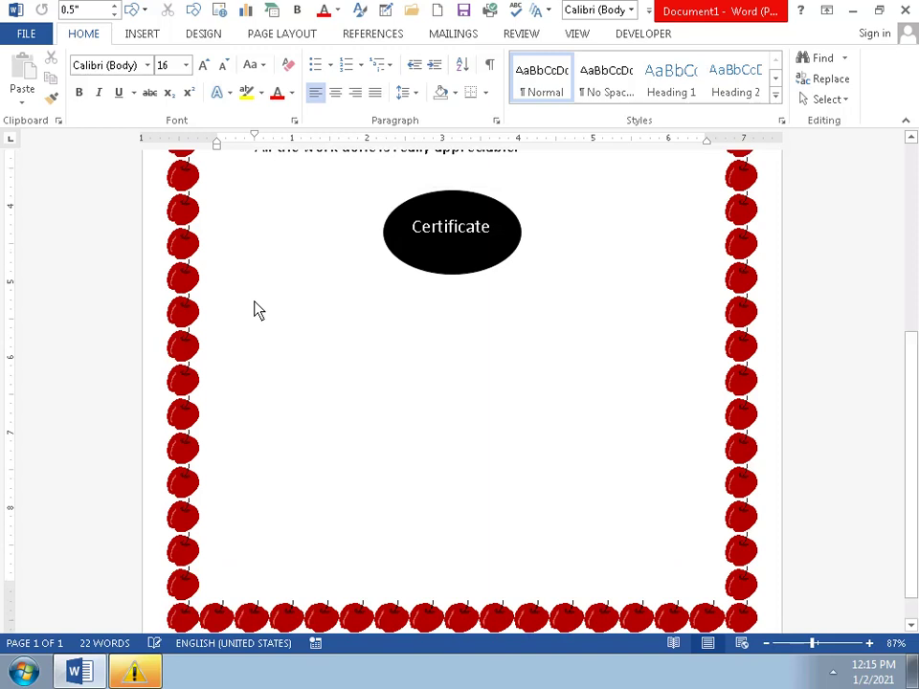
pyautogui.rightClick(265, 351)
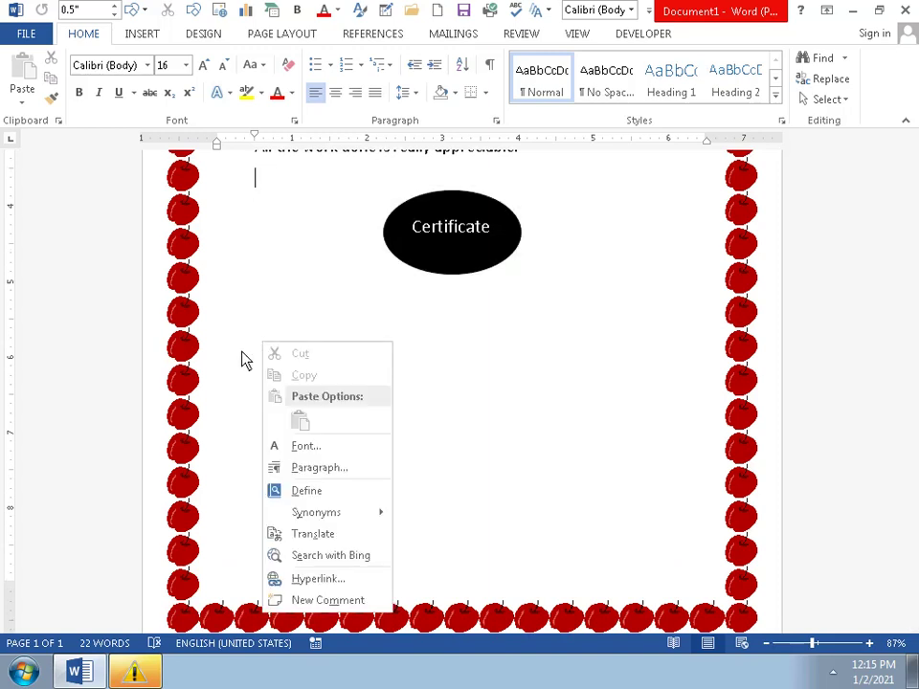
pyautogui.press('Escape')
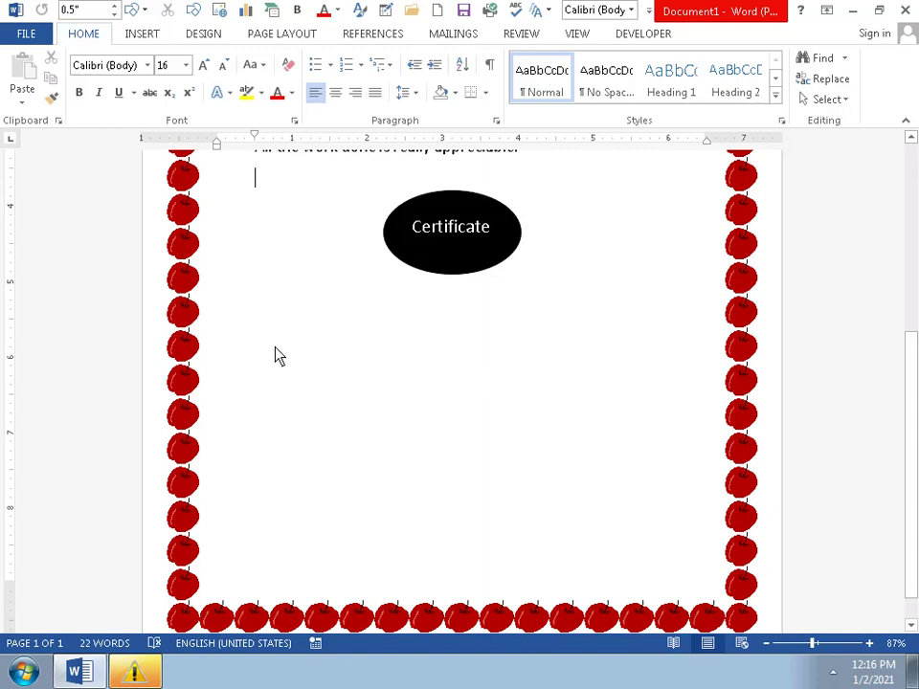
pyautogui.press('Return')
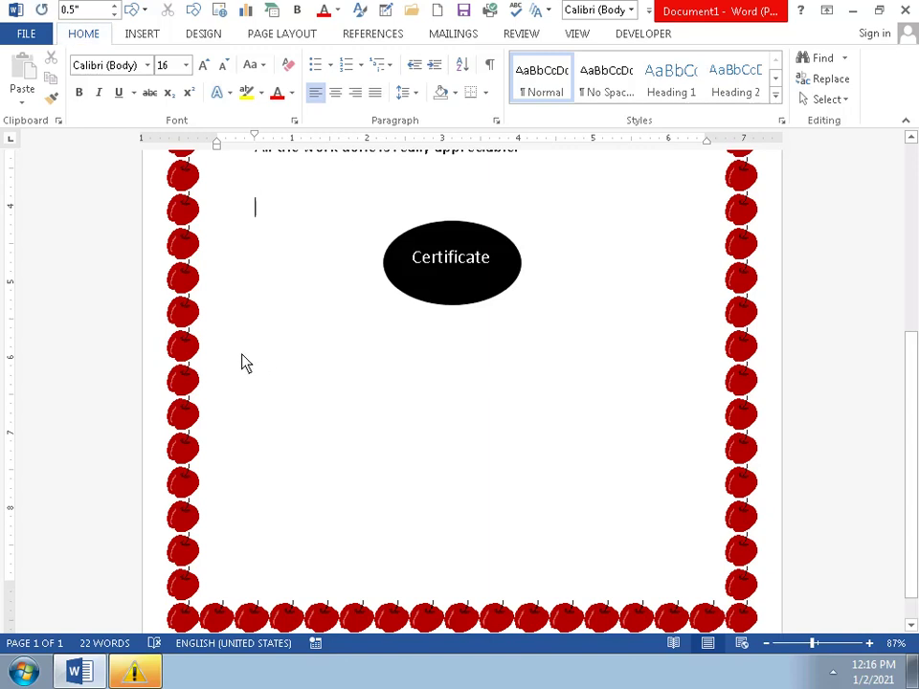
pyautogui.press('BackSpace')
pyautogui.click(504, 239)
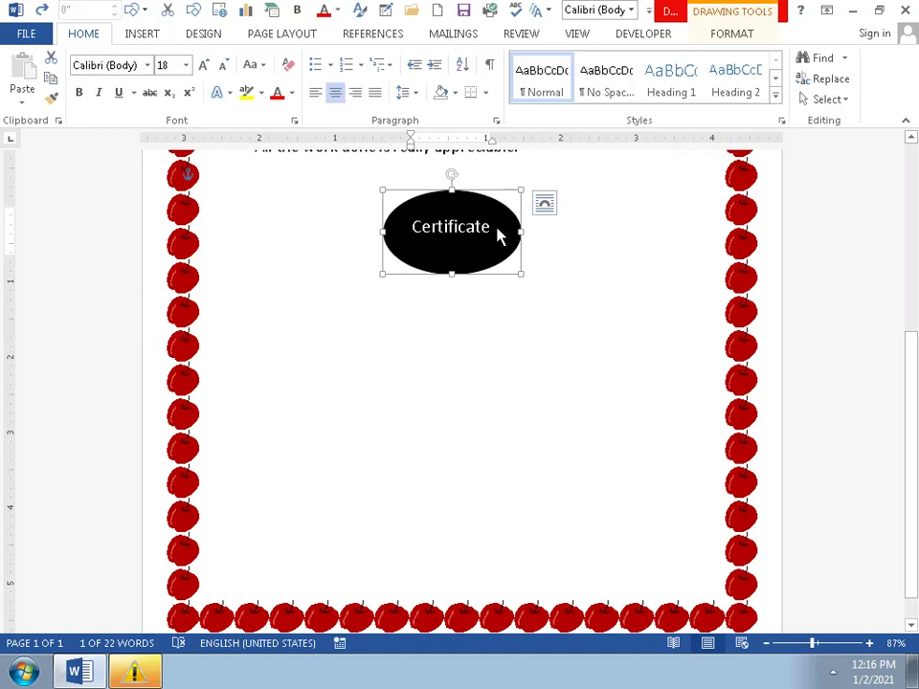
pyautogui.click(496, 236)
pyautogui.press('Return')
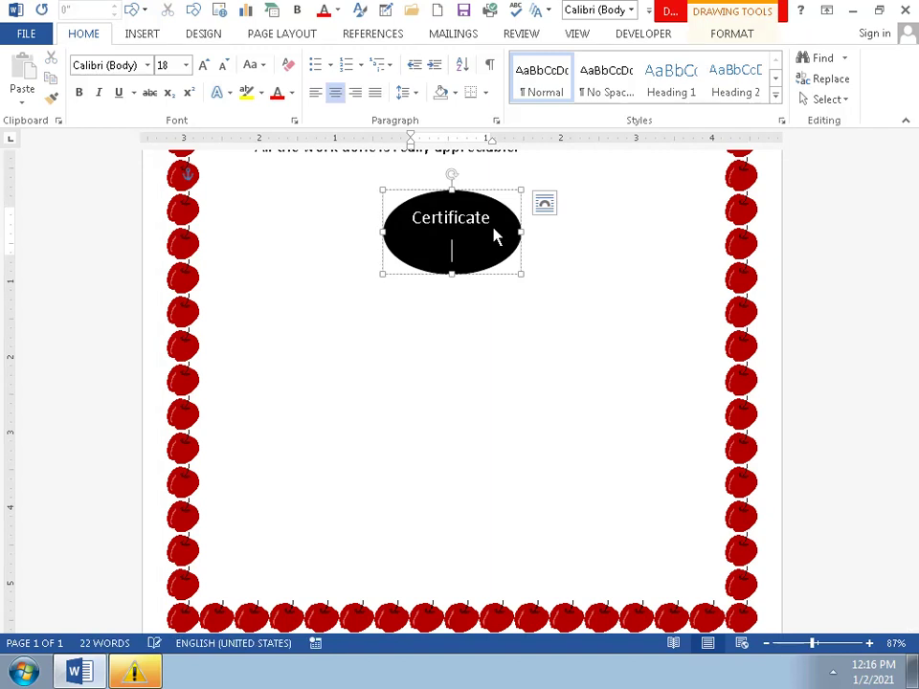
pyautogui.press('BackSpace')
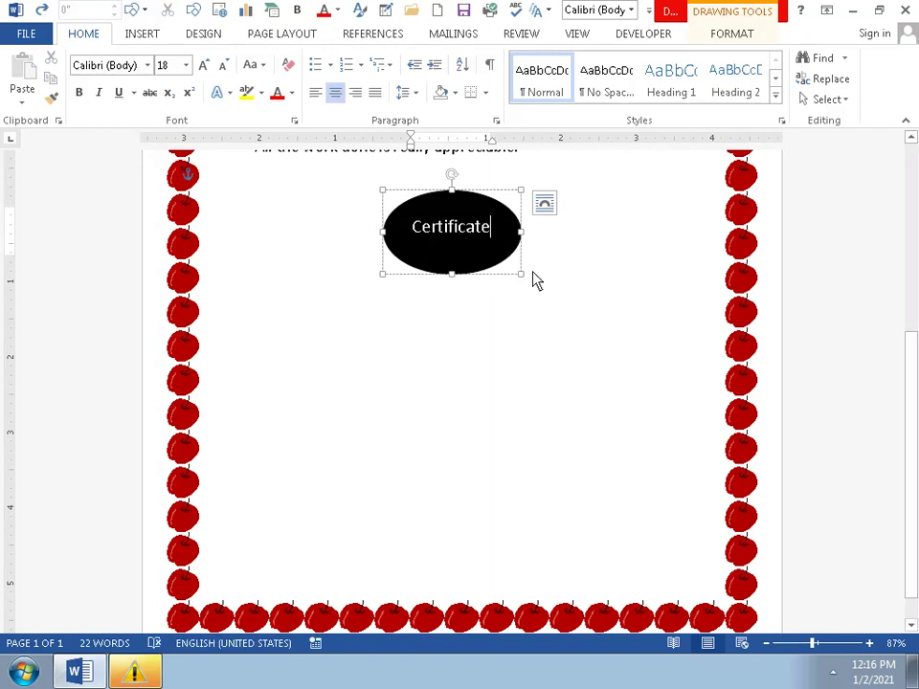
pyautogui.click(353, 348)
pyautogui.rightClick(225, 330)
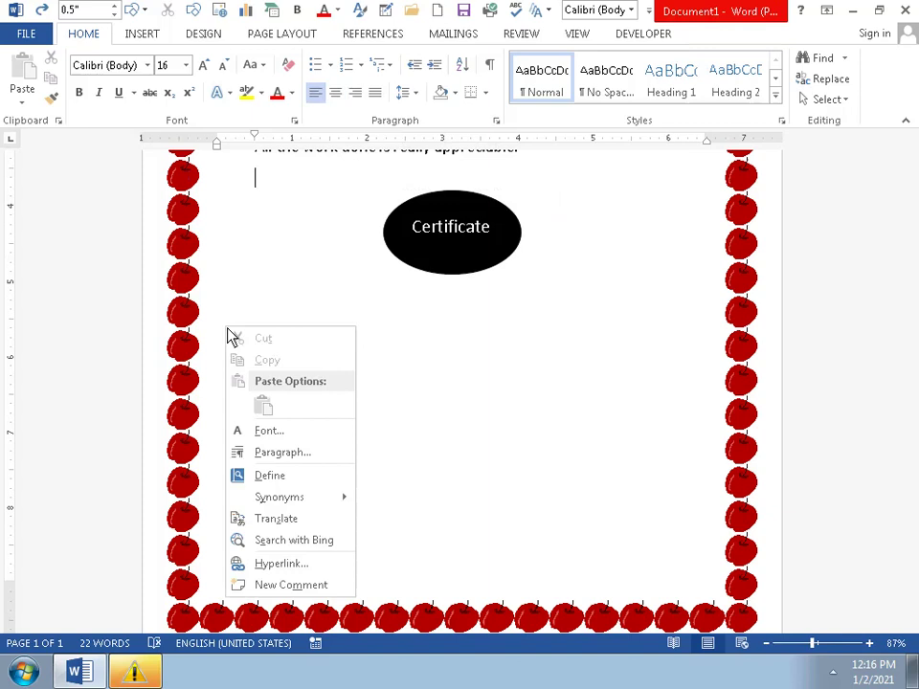
pyautogui.click(403, 355)
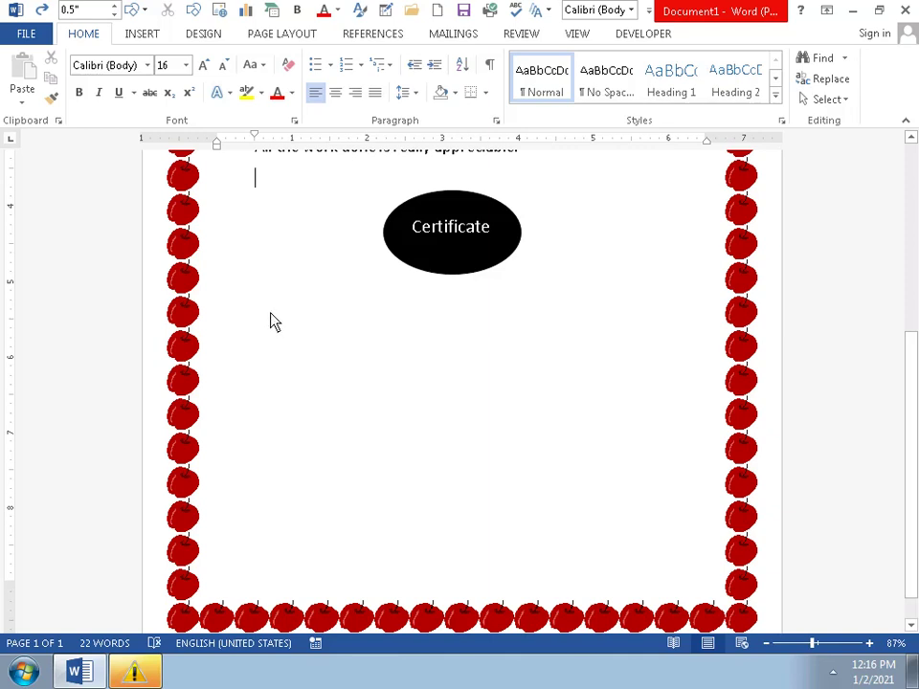
pyautogui.hotkey('ctrl', 'a')
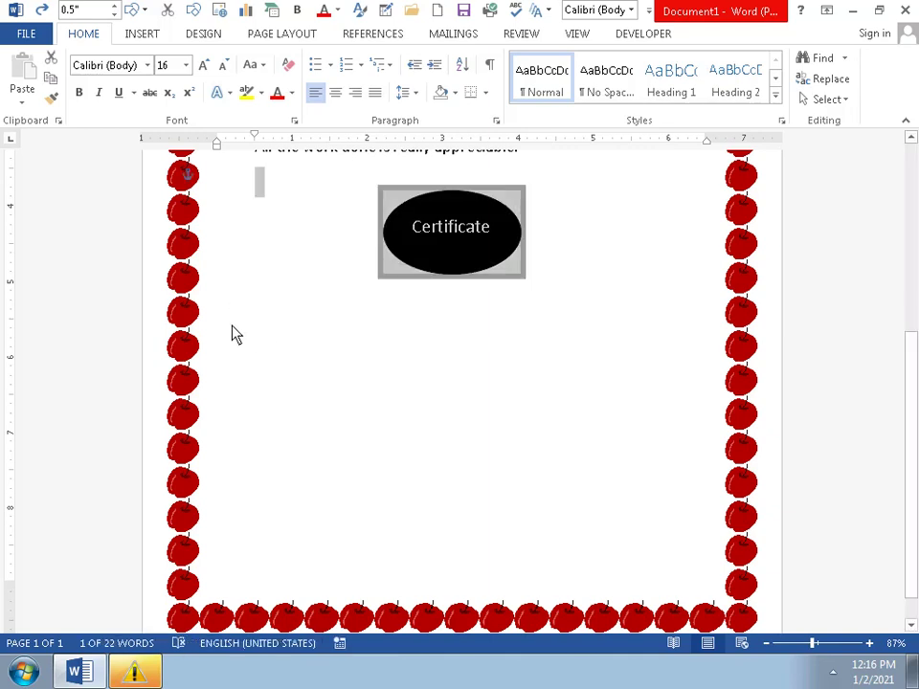
pyautogui.click(232, 332)
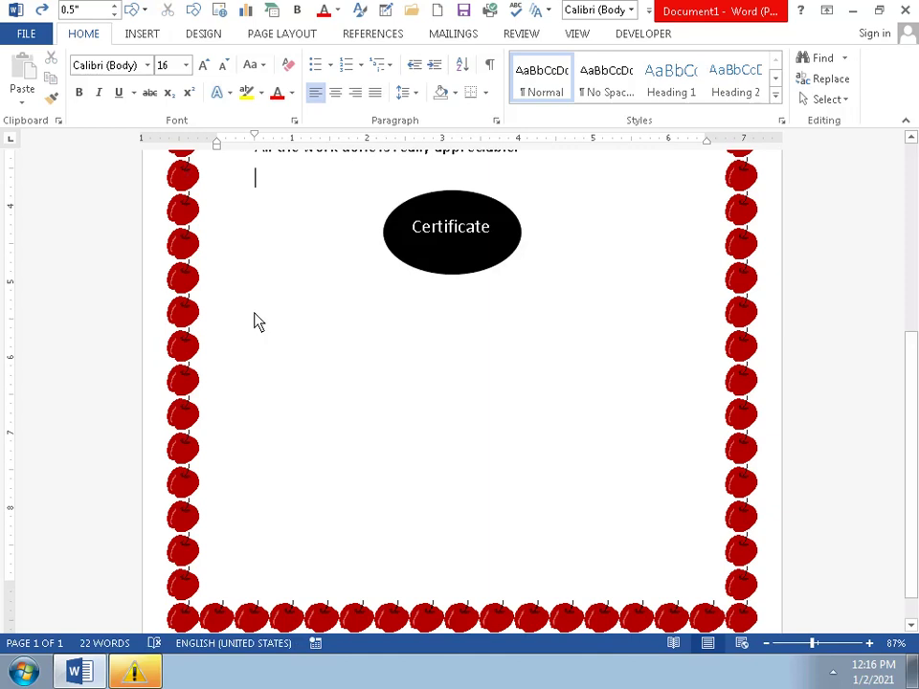
pyautogui.scroll(-1, 247, 318)
pyautogui.scroll(5, 246, 325)
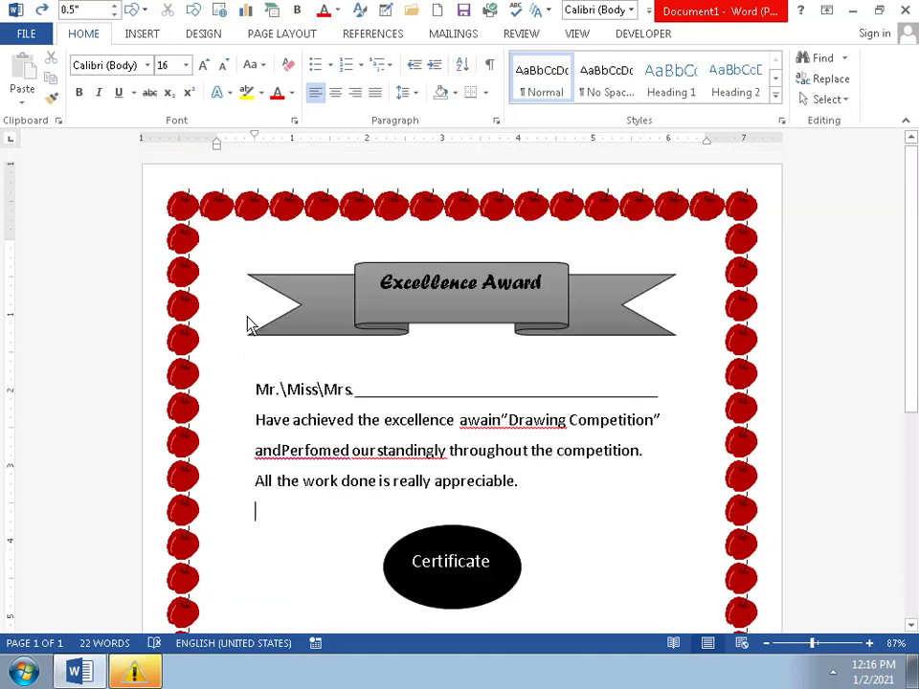
pyautogui.scroll(-5, 253, 312)
pyautogui.scroll(5, 253, 312)
pyautogui.doubleClick(335, 507)
pyautogui.scroll(-5, 314, 547)
pyautogui.scroll(5, 318, 533)
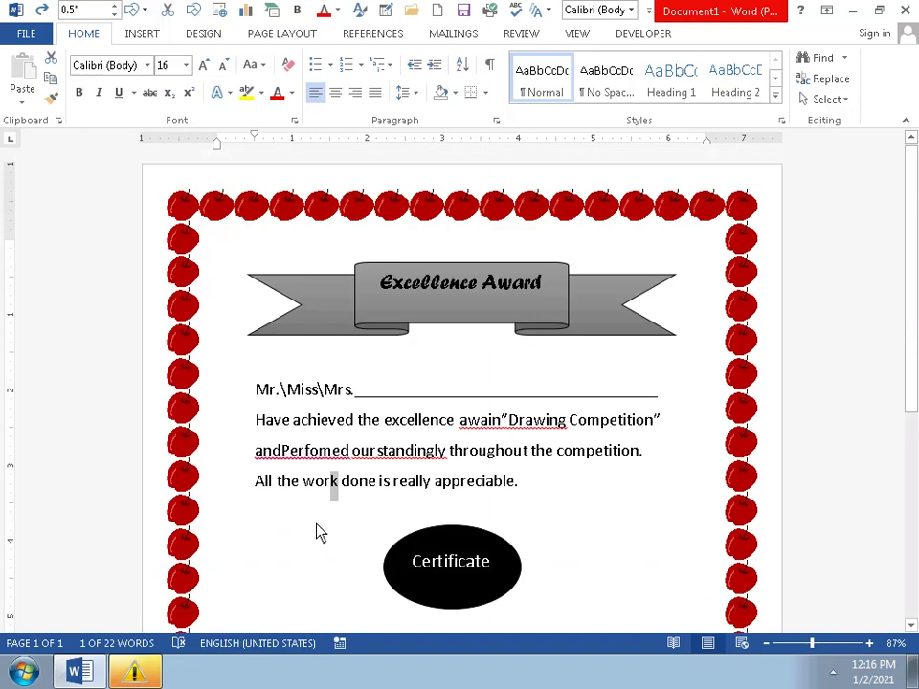
pyautogui.scroll(-5, 317, 528)
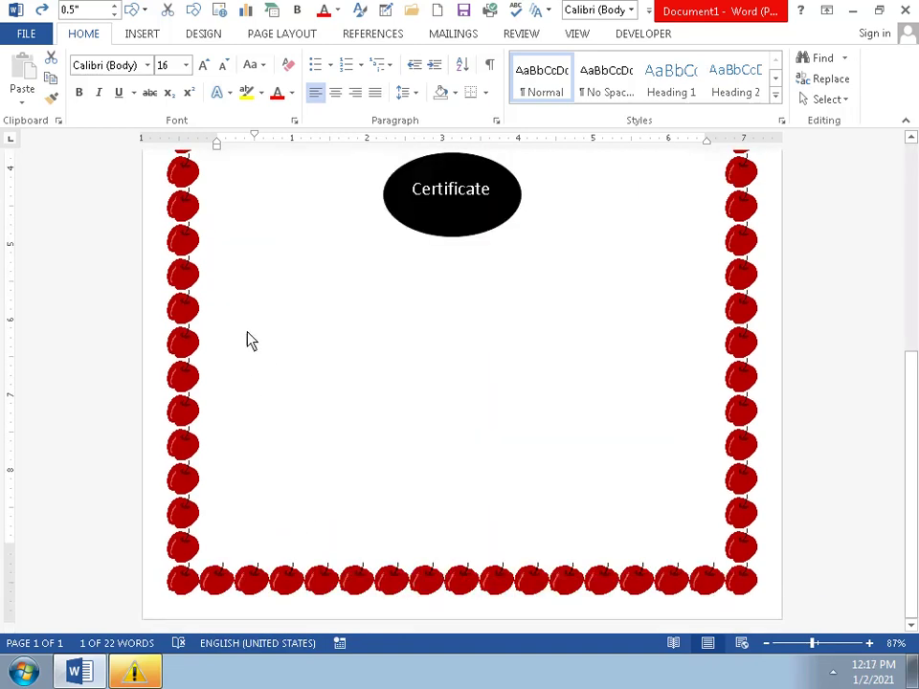
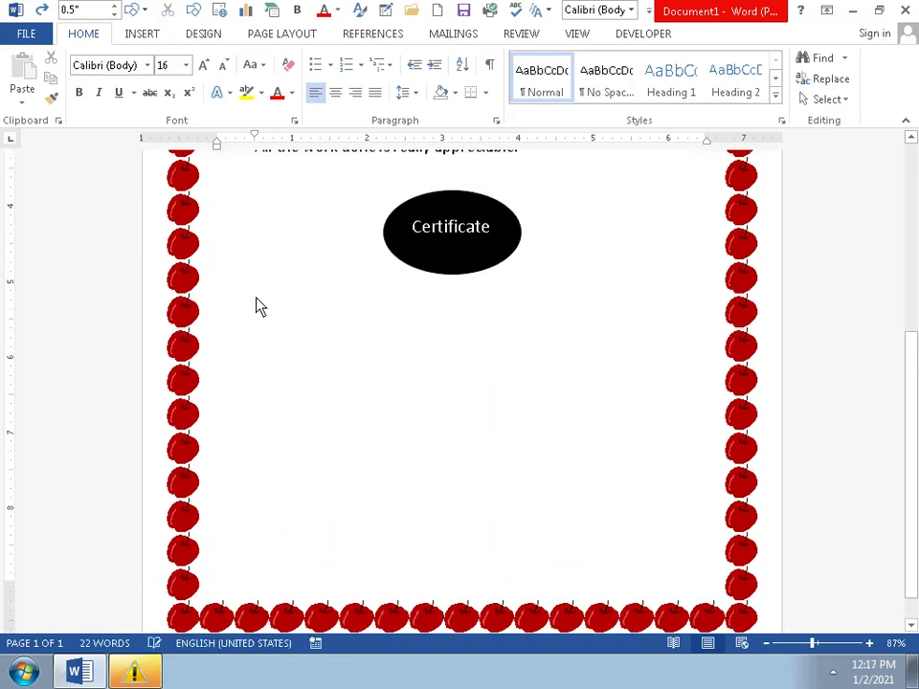
# - Open and dismiss the shortcut menu on the empty line below the certificate text
pyautogui.rightClick(255, 306)
pyautogui.click(250, 311)
pyautogui.hotkey('shift', 'F10')
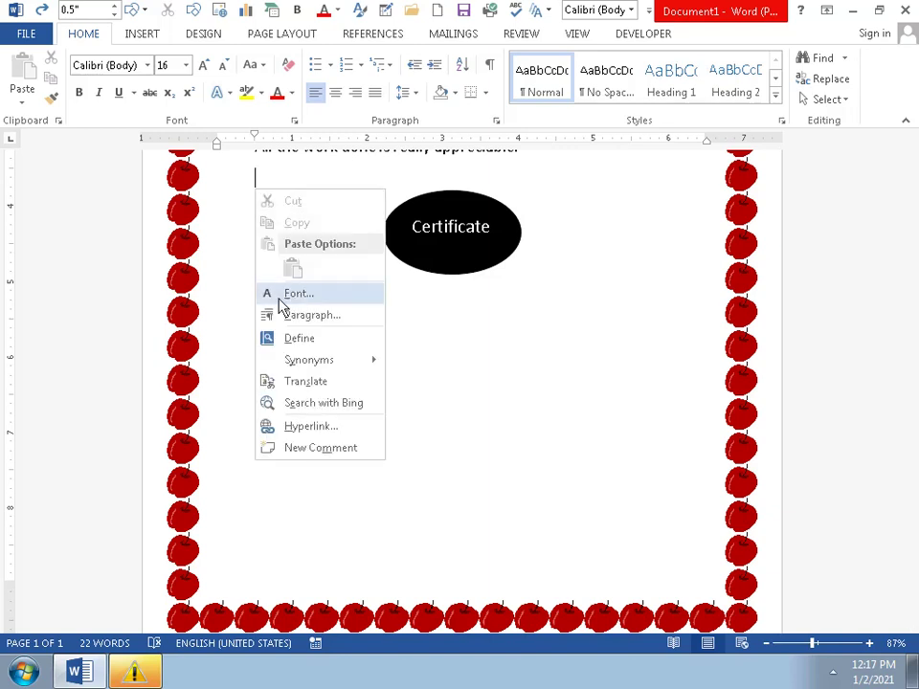
pyautogui.press('Escape')
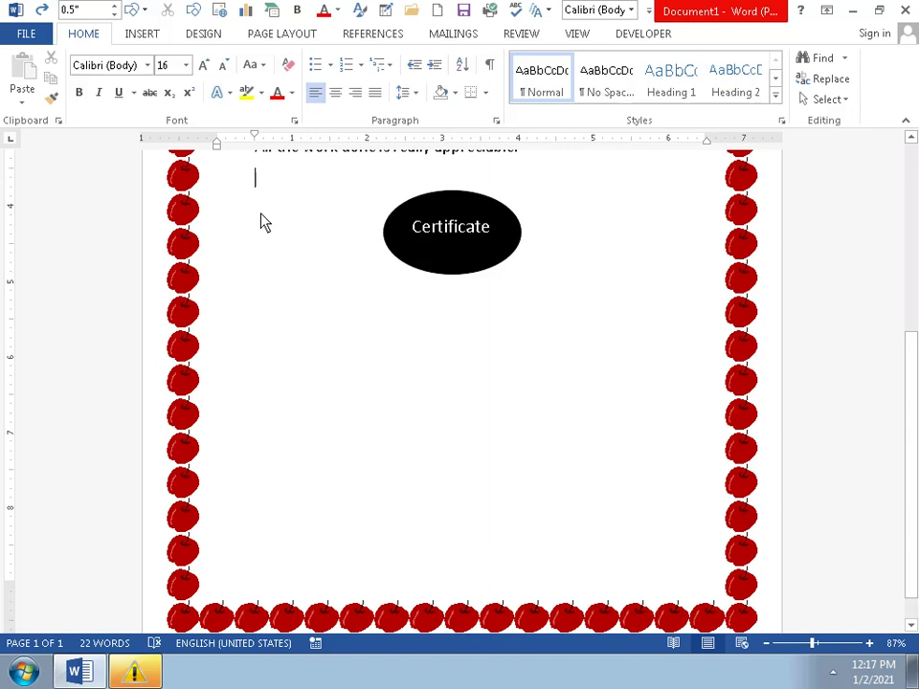
pyautogui.scroll(5, 297, 306)
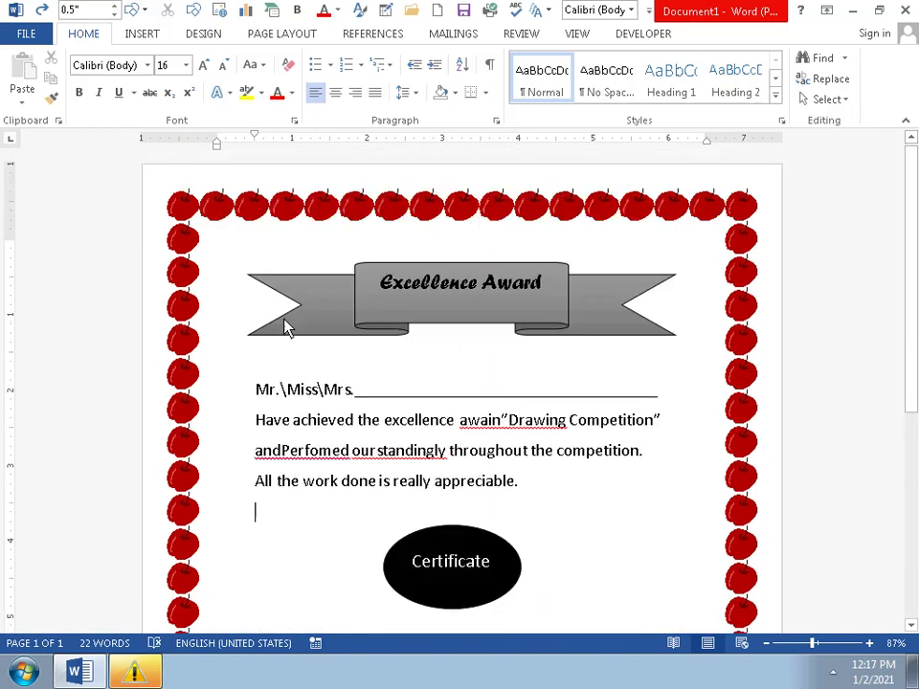
pyautogui.scroll(-5, 283, 325)
pyautogui.scroll(5, 287, 325)
pyautogui.scroll(-5, 316, 450)
pyautogui.scroll(5, 296, 447)
pyautogui.scroll(-5, 268, 606)
pyautogui.scroll(5, 280, 604)
# - Run Spelling & Grammar, ignoring flagged words awain, andPerfomed and ourstandingly, until complete
pyautogui.click(278, 37)
pyautogui.click(204, 36)
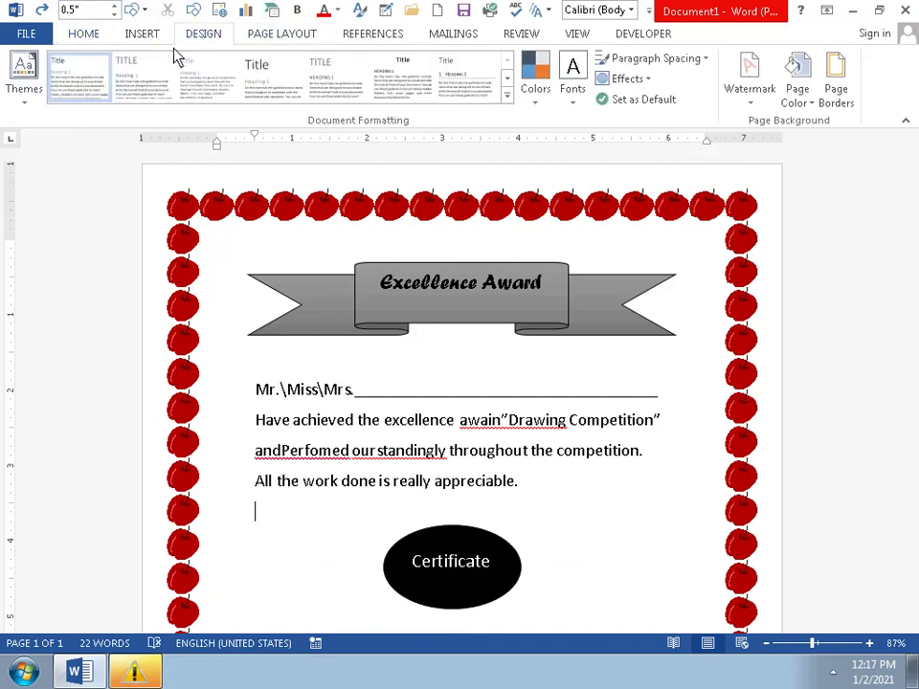
pyautogui.click(516, 37)
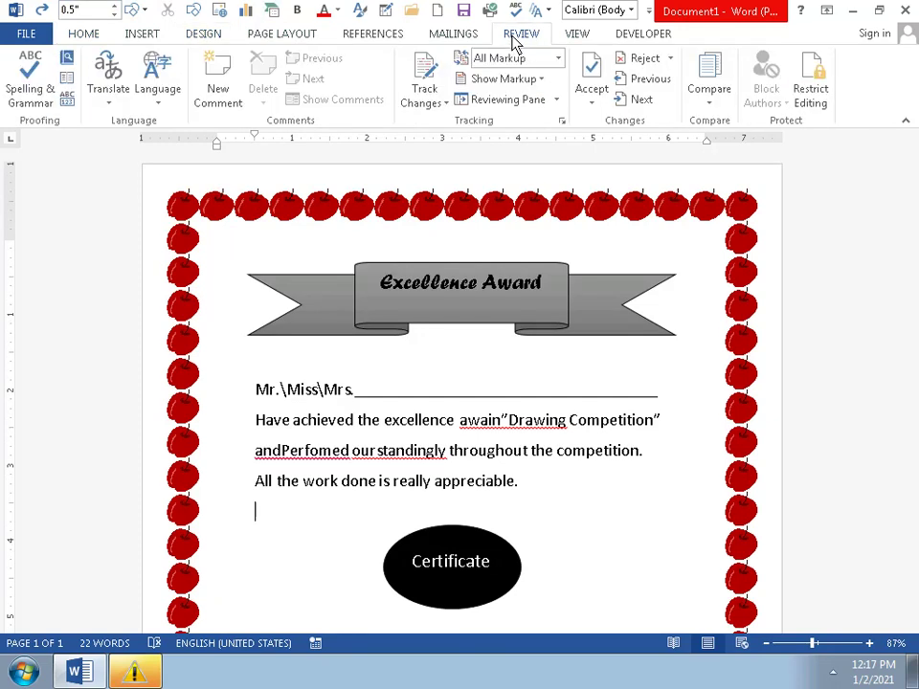
pyautogui.click(15, 84)
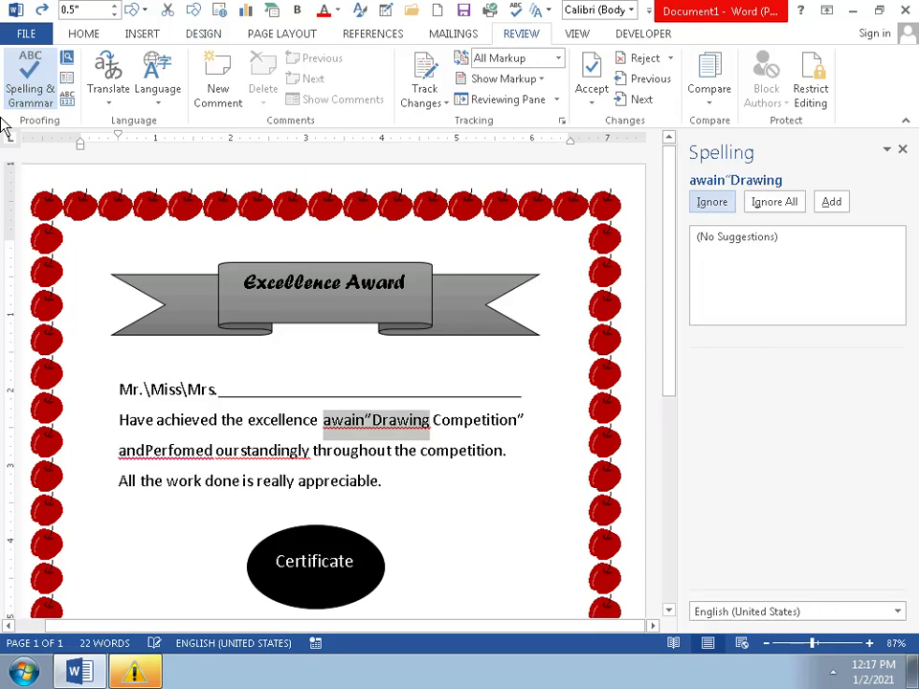
pyautogui.click(770, 205)
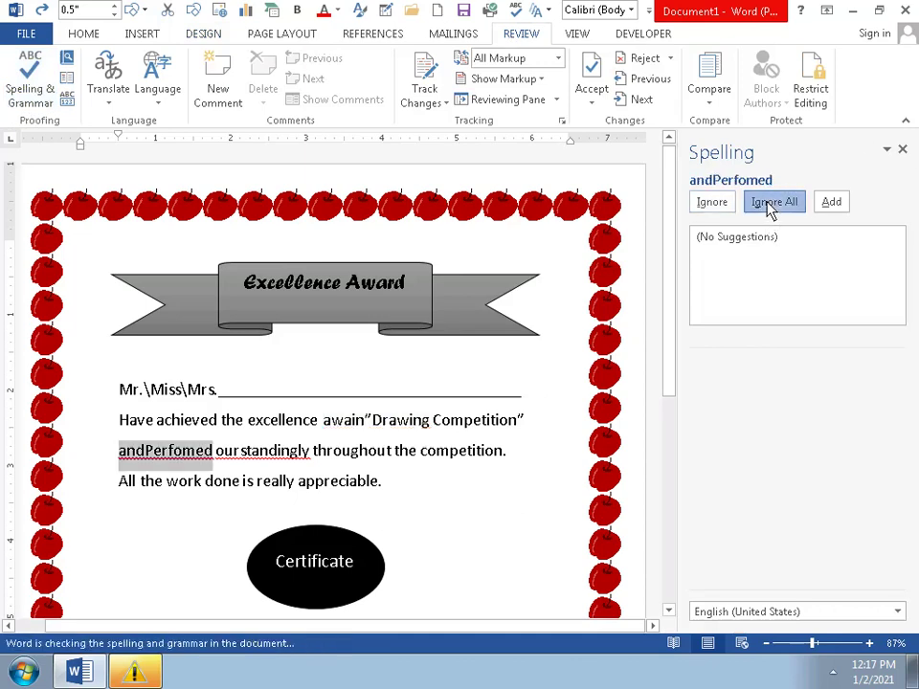
pyautogui.click(771, 204)
pyautogui.click(770, 204)
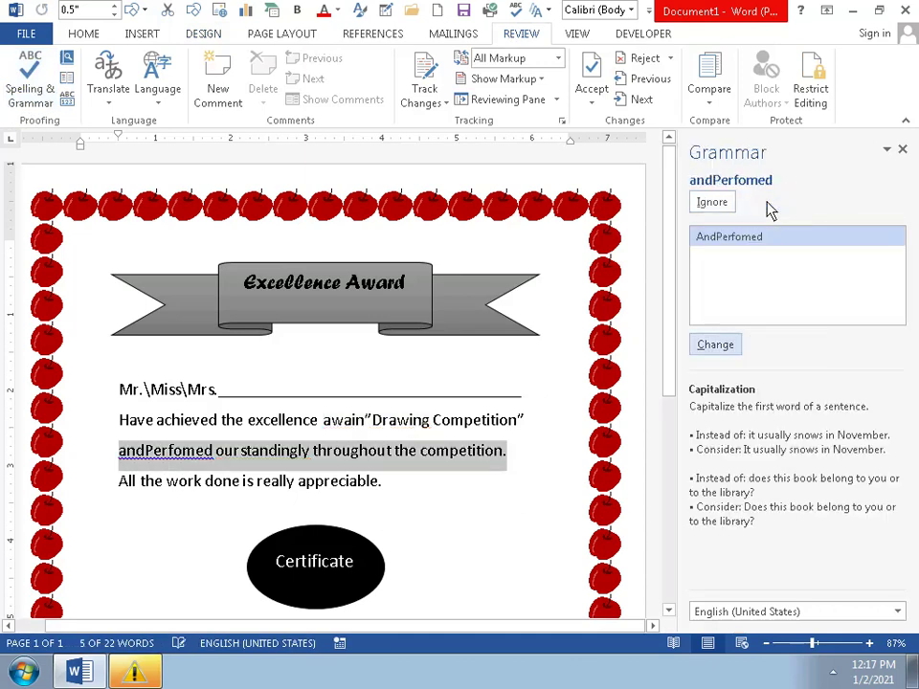
pyautogui.click(717, 202)
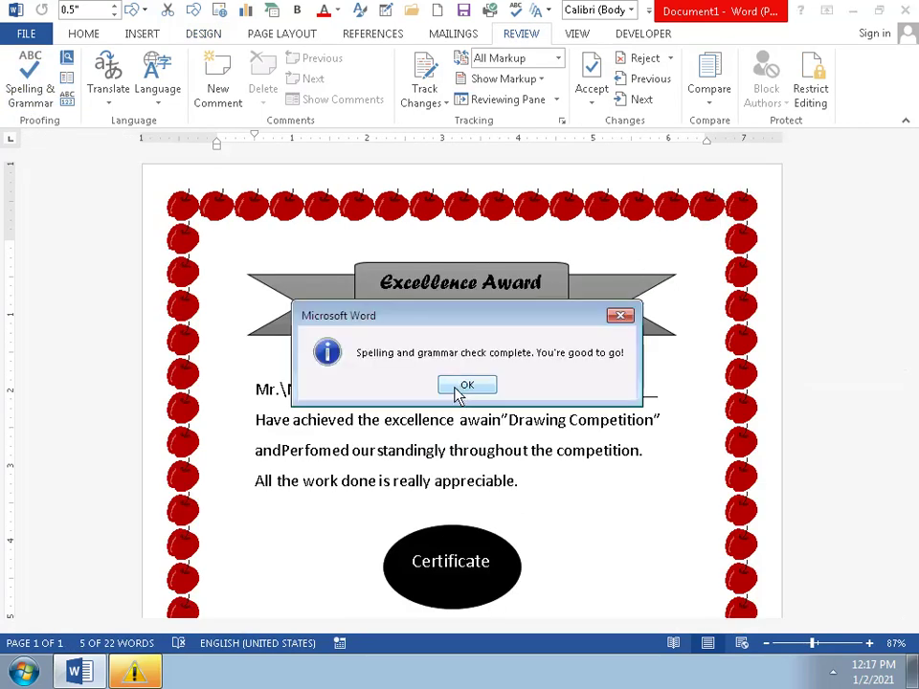
pyautogui.click(465, 385)
pyautogui.scroll(-5, 459, 593)
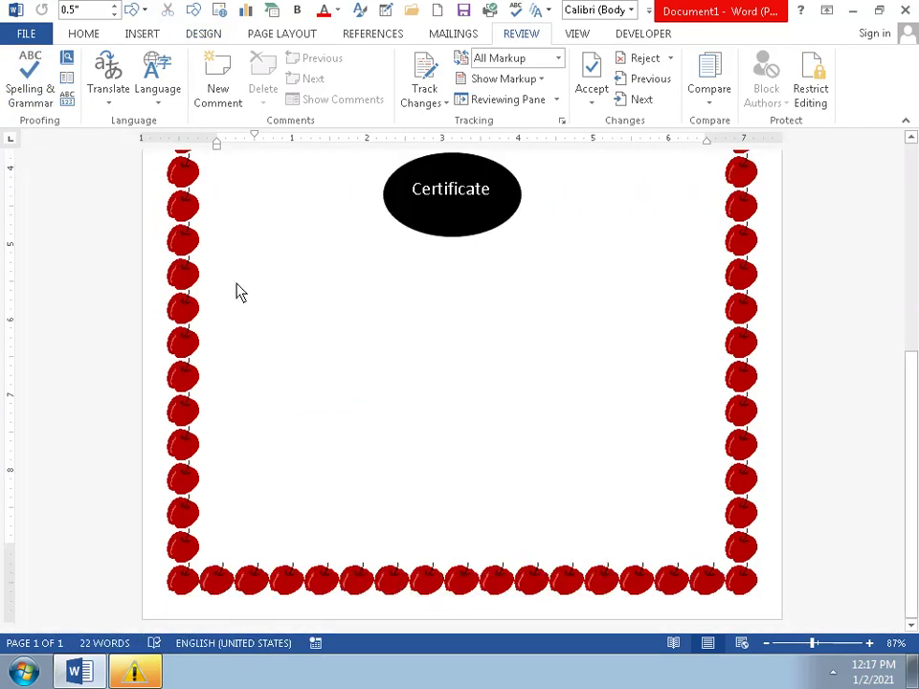
# - Insert a blank line below the body text and move the Certificate oval back up
pyautogui.scroll(1, 242, 246)
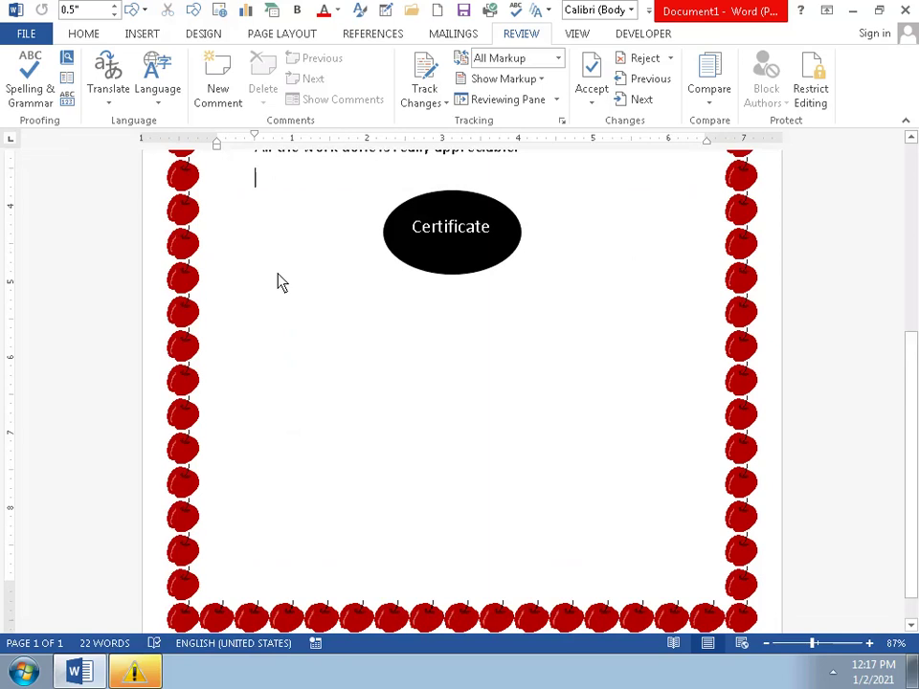
pyautogui.press('Return')
pyautogui.press('Return')
pyautogui.press('Return')
pyautogui.press('Return')
pyautogui.press('Return')
pyautogui.press('Return')
pyautogui.press('Return')
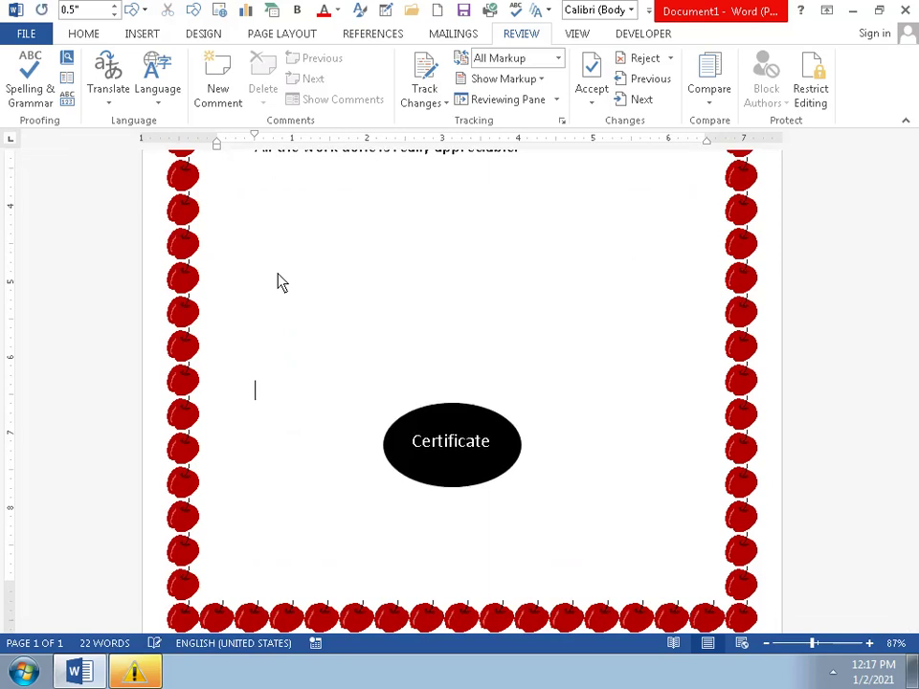
pyautogui.moveTo(488, 416); pyautogui.dragTo(504, 237)
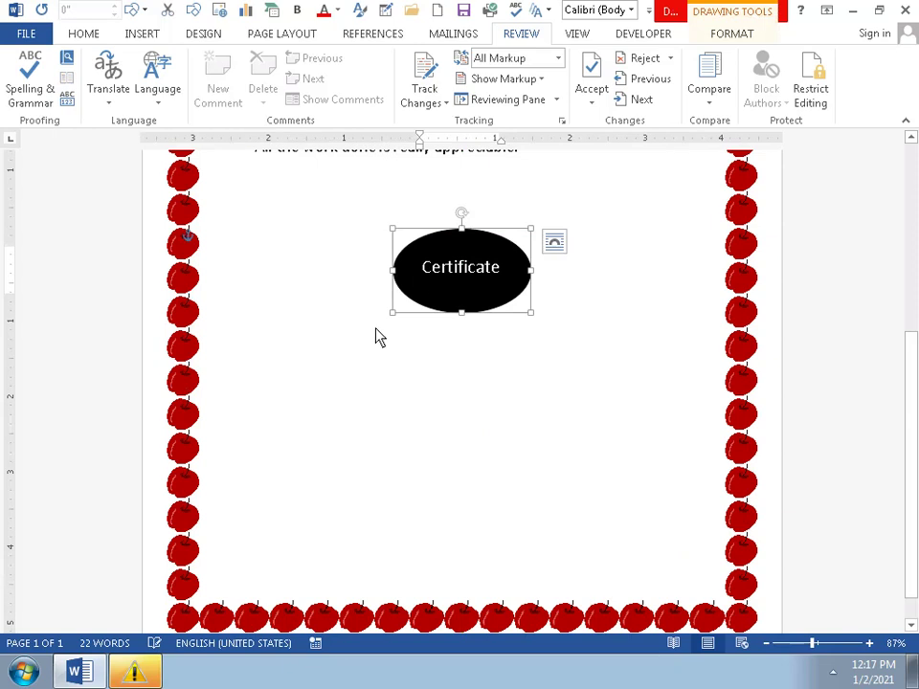
pyautogui.click(368, 362)
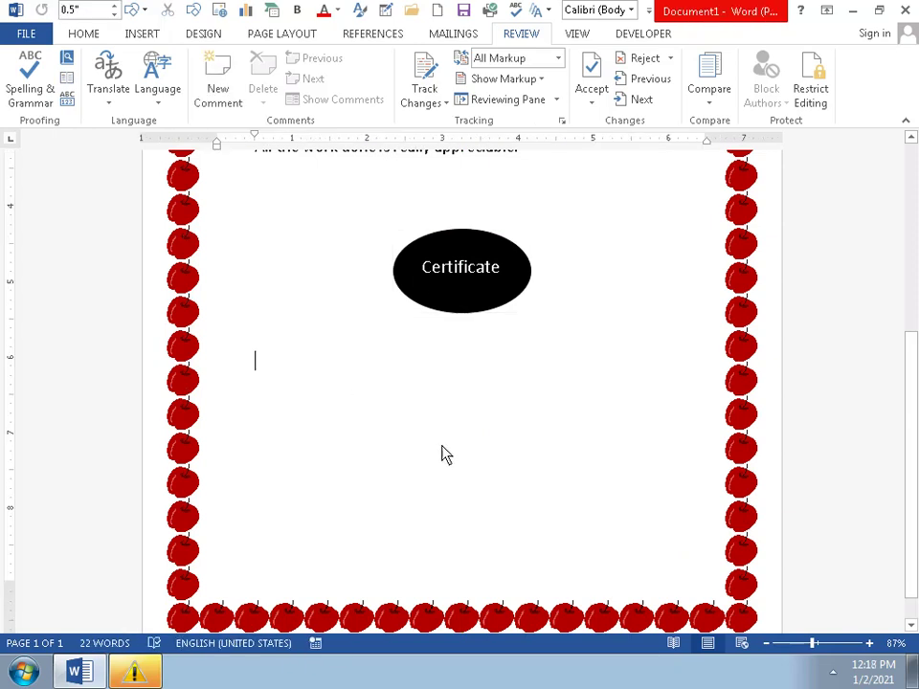
# - Nudge the Certificate oval slightly left and place the cursor on the line below it
pyautogui.scroll(7, 421, 498)
pyautogui.scroll(-8, 402, 574)
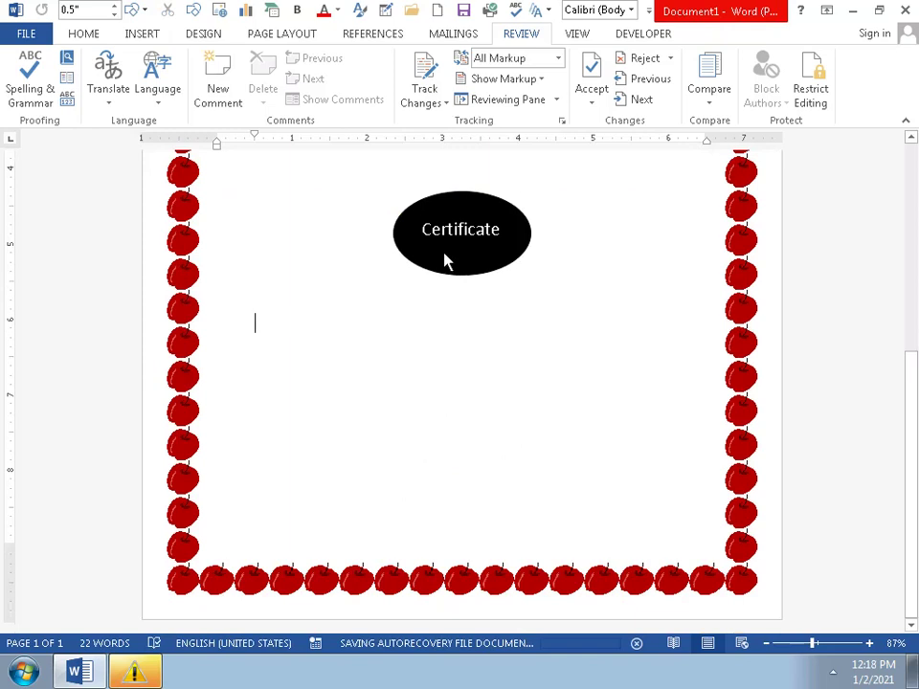
pyautogui.moveTo(428, 232); pyautogui.dragTo(400, 302)
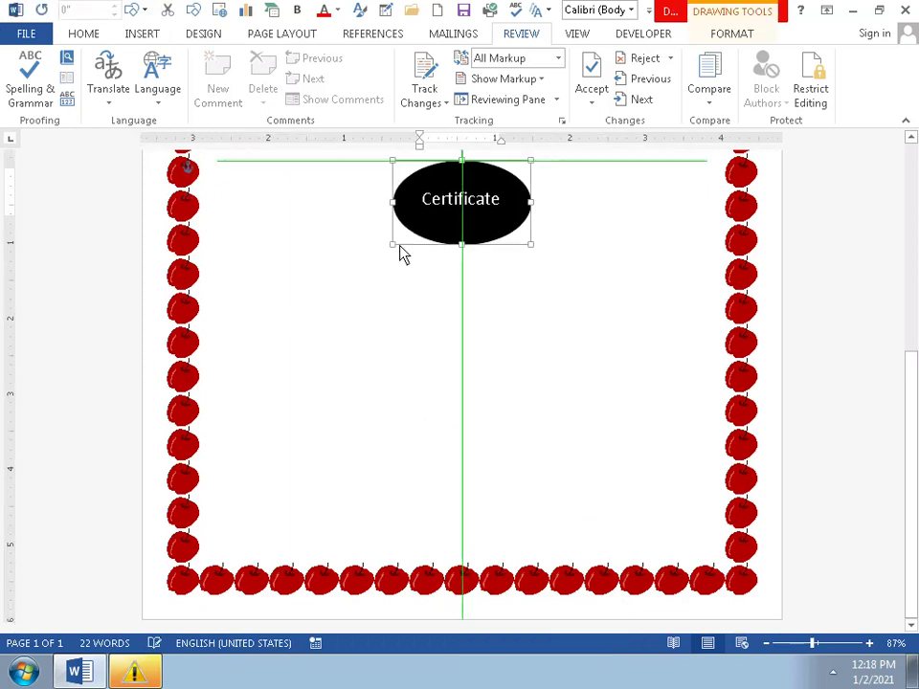
pyautogui.moveTo(400, 303); pyautogui.dragTo(411, 269)
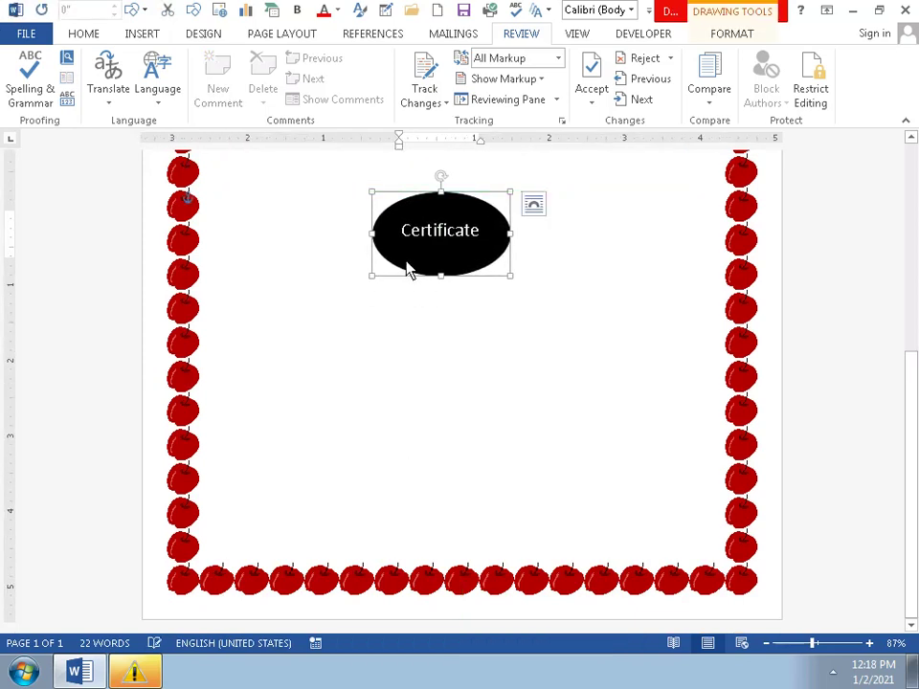
pyautogui.scroll(5, 411, 269)
pyautogui.scroll(-5, 407, 265)
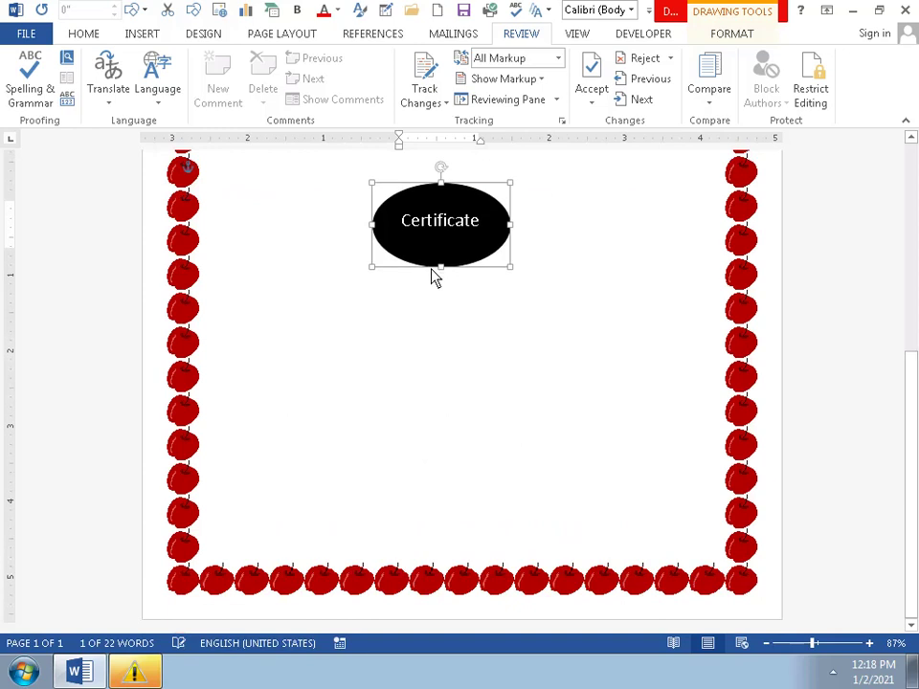
pyautogui.scroll(5, 433, 275)
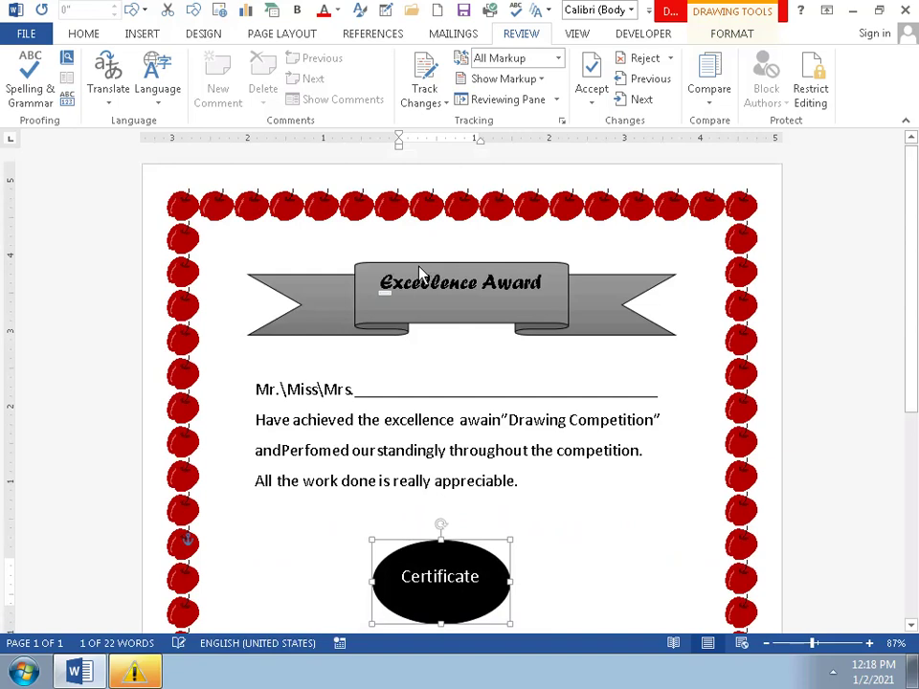
pyautogui.scroll(-5, 418, 273)
pyautogui.click(253, 323)
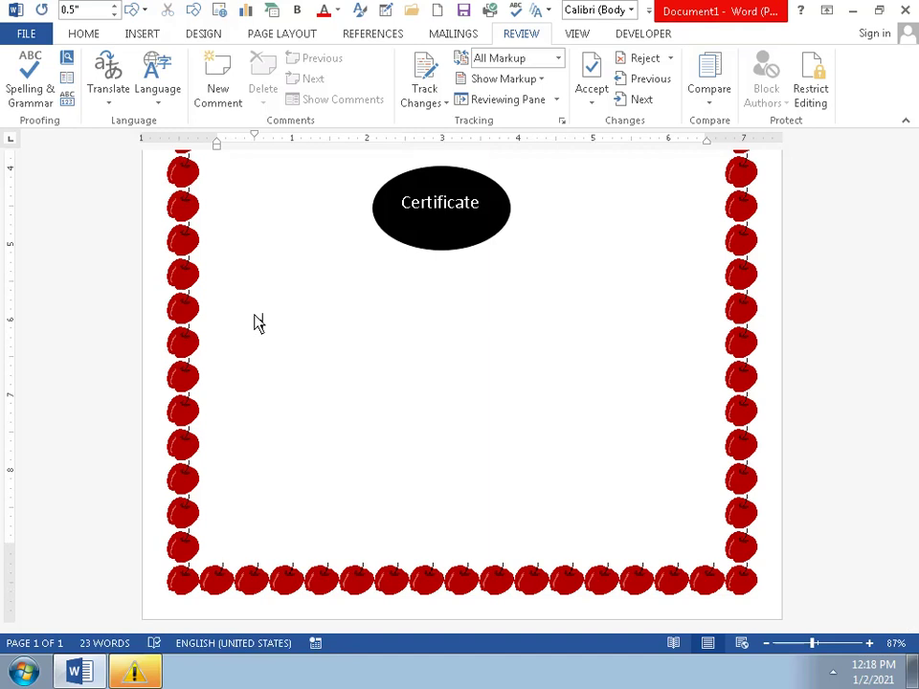
# - Type 'Chief Guest', Tab across, and type 'President' on the same line
pyautogui.write('Th')
pyautogui.write('if')
pyautogui.press('BackSpace')
pyautogui.write('e')
pyautogui.write('f ')
pyautogui.write('g')
pyautogui.press('BackSpace')
pyautogui.write('G')
pyautogui.write('u')
pyautogui.write('es')
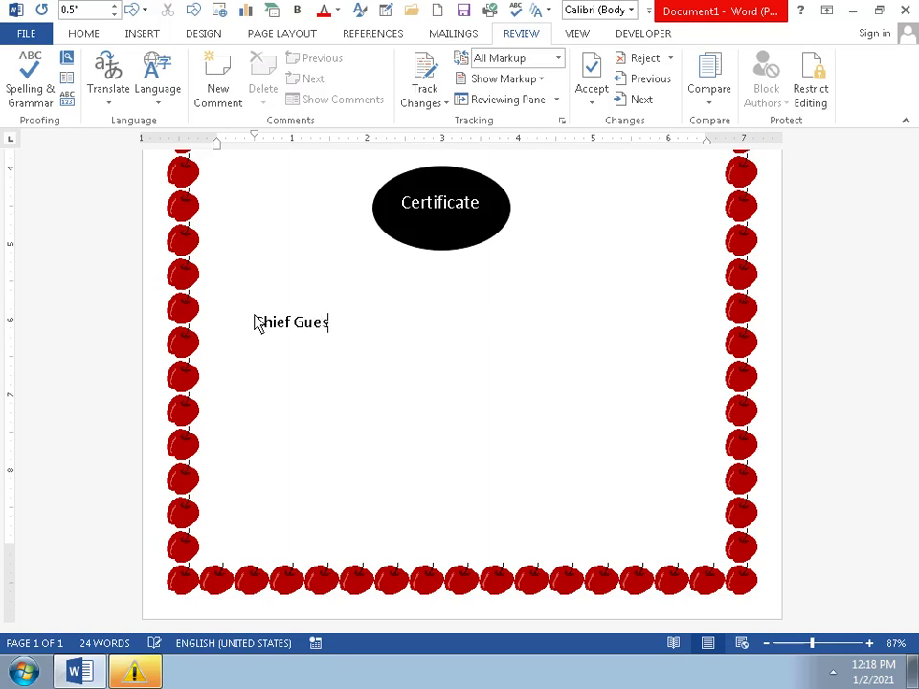
pyautogui.write('t')
pyautogui.press('Tab')
pyautogui.press('Tab')
pyautogui.press('Tab')
pyautogui.press('Tab')
pyautogui.press('Tab')
pyautogui.press('Tab')
pyautogui.press('Tab')
pyautogui.write('P')
pyautogui.write('r')
pyautogui.write('e')
pyautogui.write('s')
pyautogui.write('id')
pyautogui.write('en')
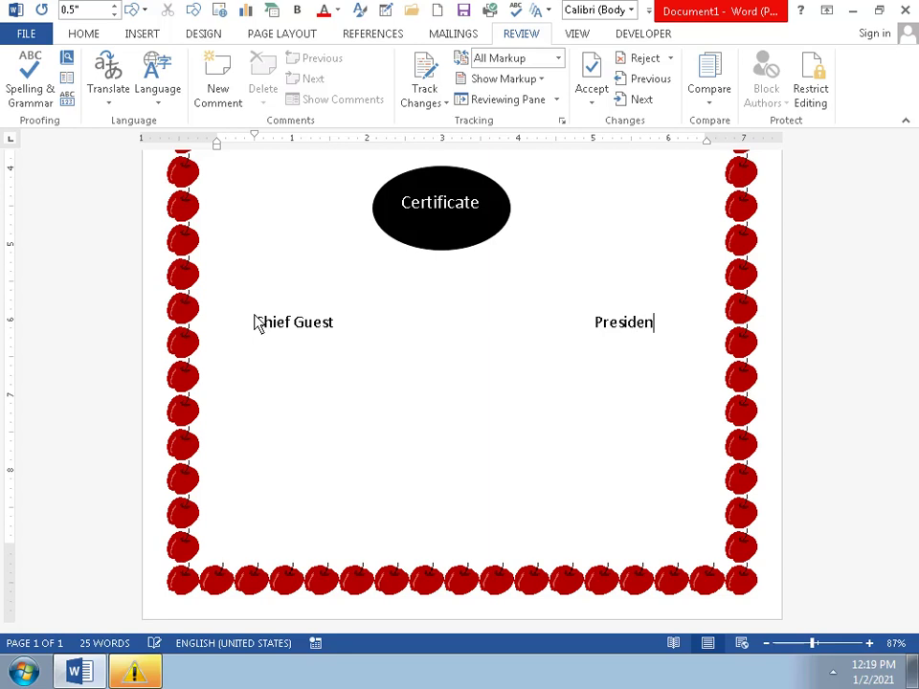
pyautogui.write('t')
pyautogui.scroll(5, 257, 323)
pyautogui.scroll(-5, 275, 316)
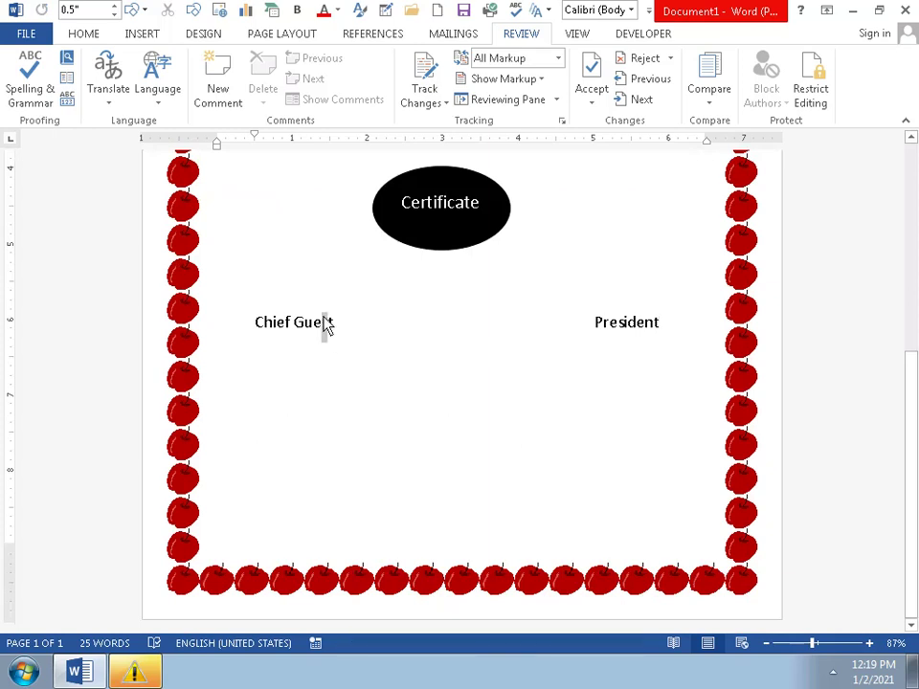
# - Colour the 'Chief Guest' text red through More Colors, leaving 'President' black
pyautogui.moveTo(334, 323); pyautogui.dragTo(245, 322)
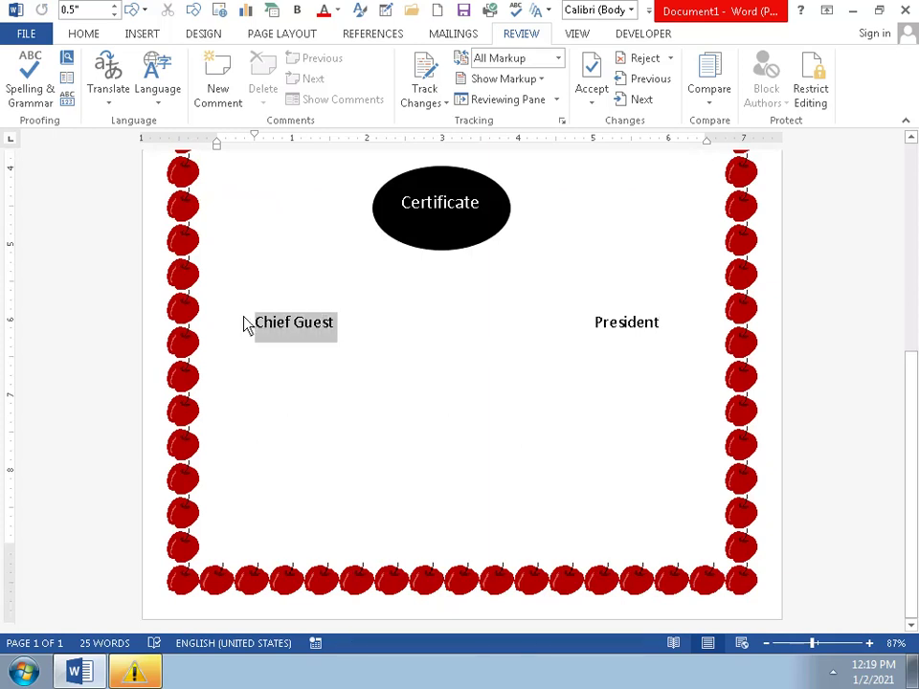
pyautogui.click(335, 299)
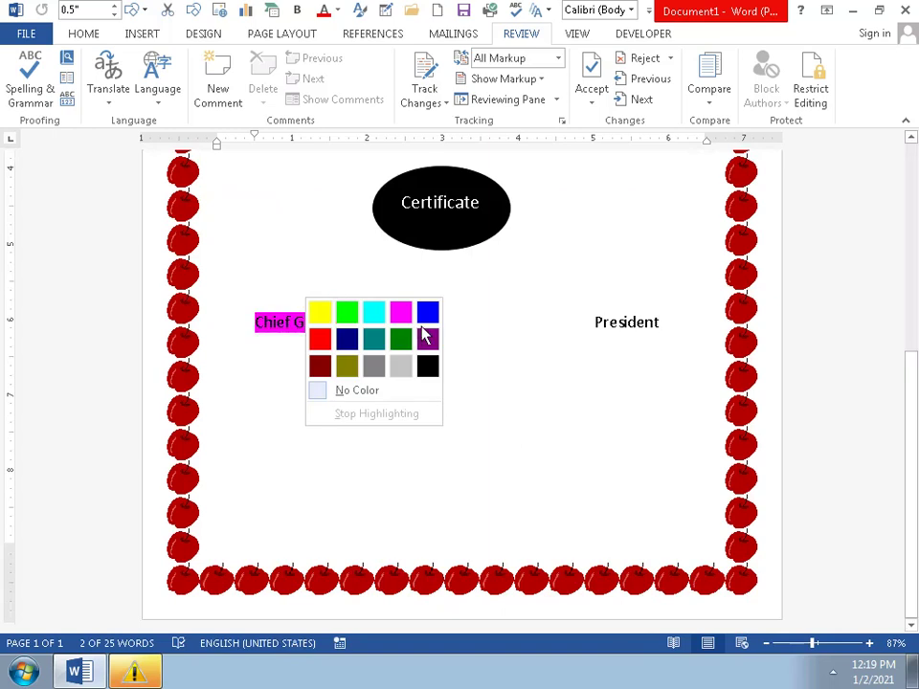
pyautogui.click(358, 290)
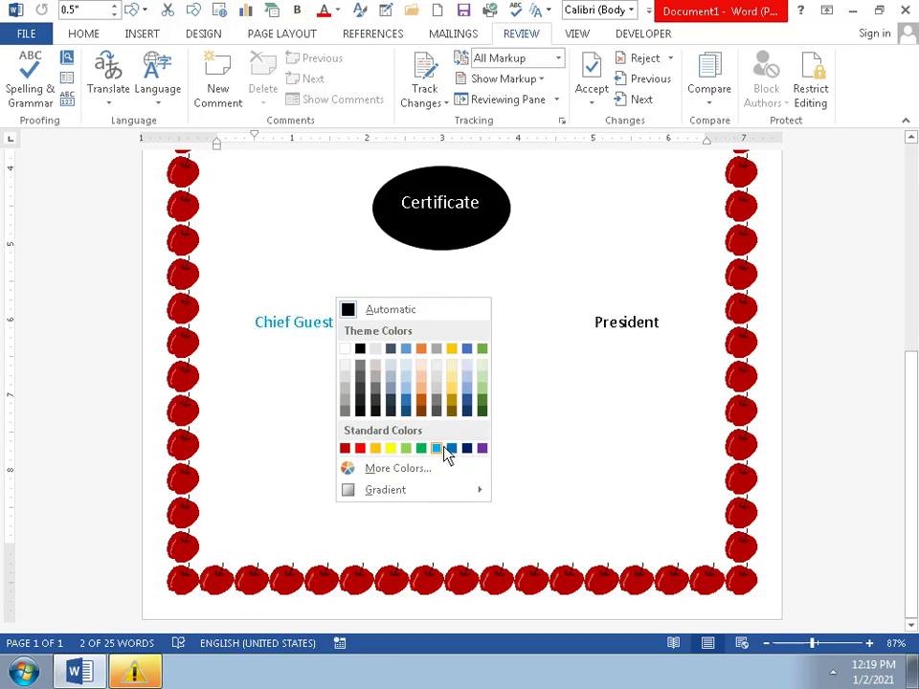
pyautogui.click(346, 468)
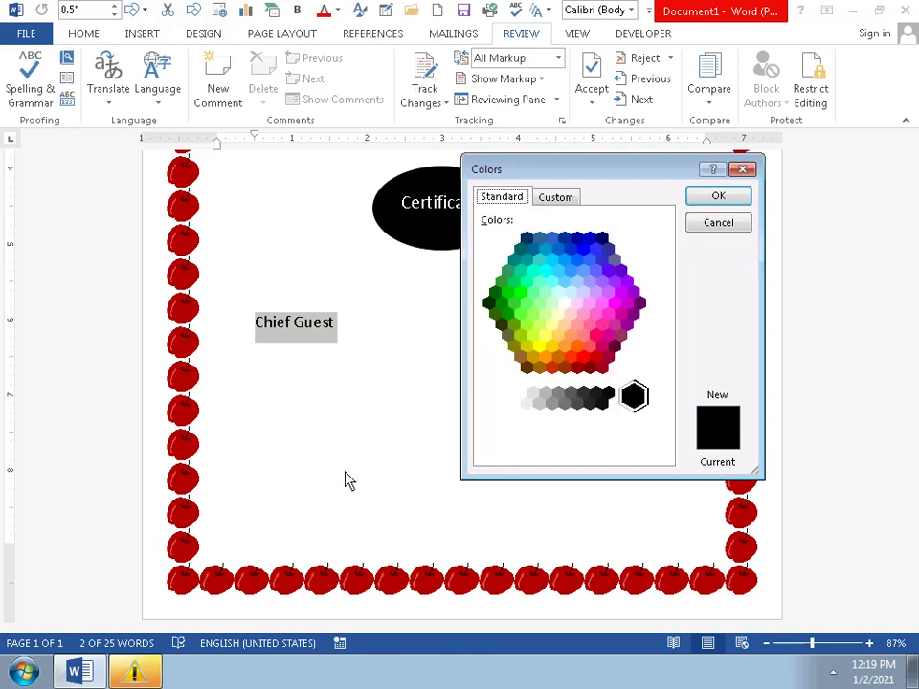
pyautogui.click(582, 356)
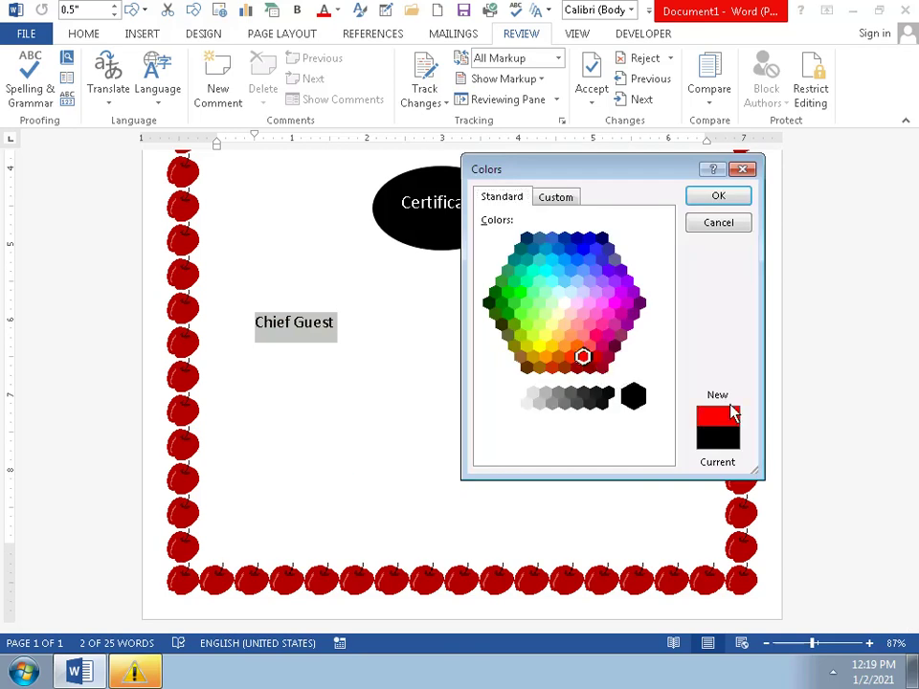
pyautogui.click(716, 196)
pyautogui.click(416, 349)
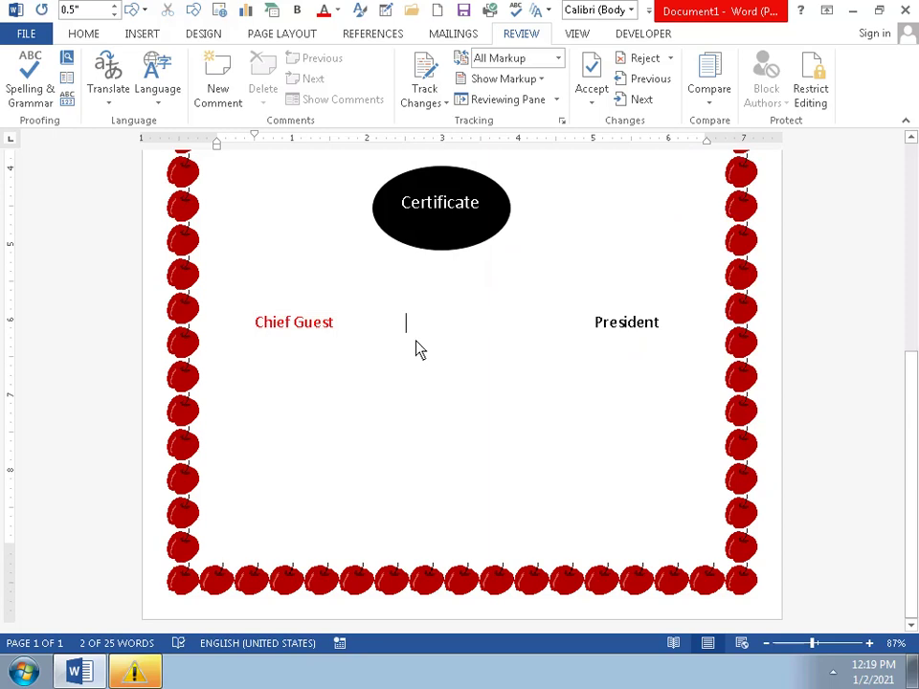
# - Add two blank lines at the top of the page to push the banner down
pyautogui.scroll(5, 565, 350)
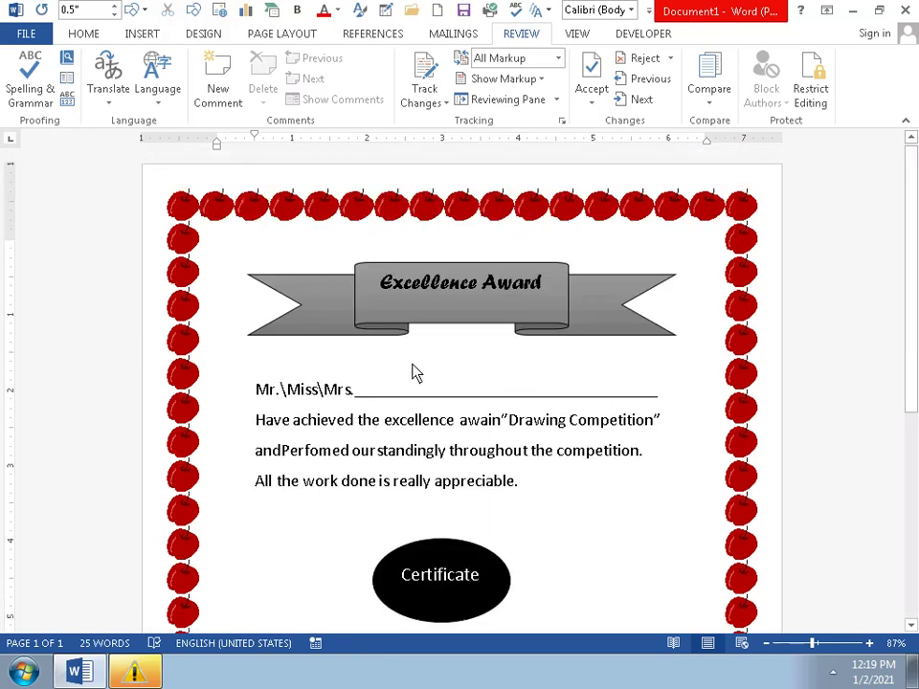
pyautogui.scroll(-2, 416, 374)
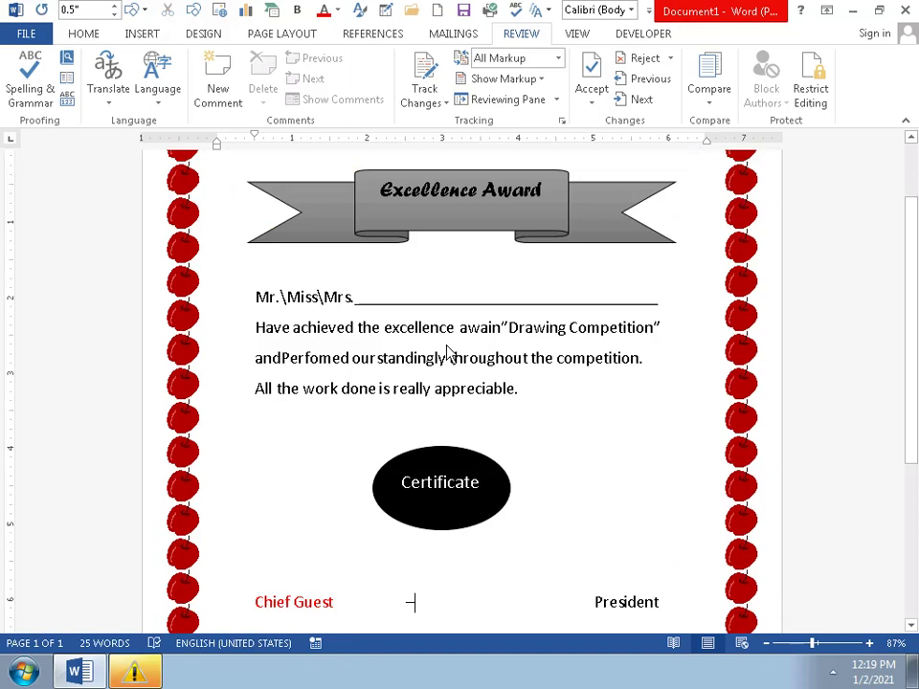
pyautogui.scroll(2, 446, 350)
pyautogui.scroll(-8, 447, 353)
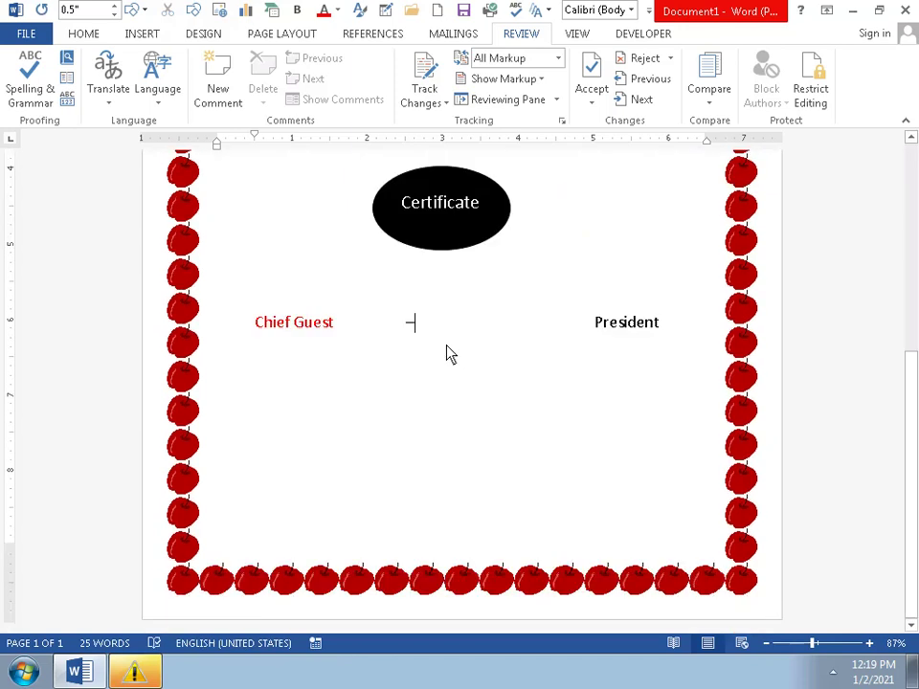
pyautogui.keyDown('ctrl'); pyautogui.scroll(2, 483, 365); pyautogui.keyUp('ctrl')
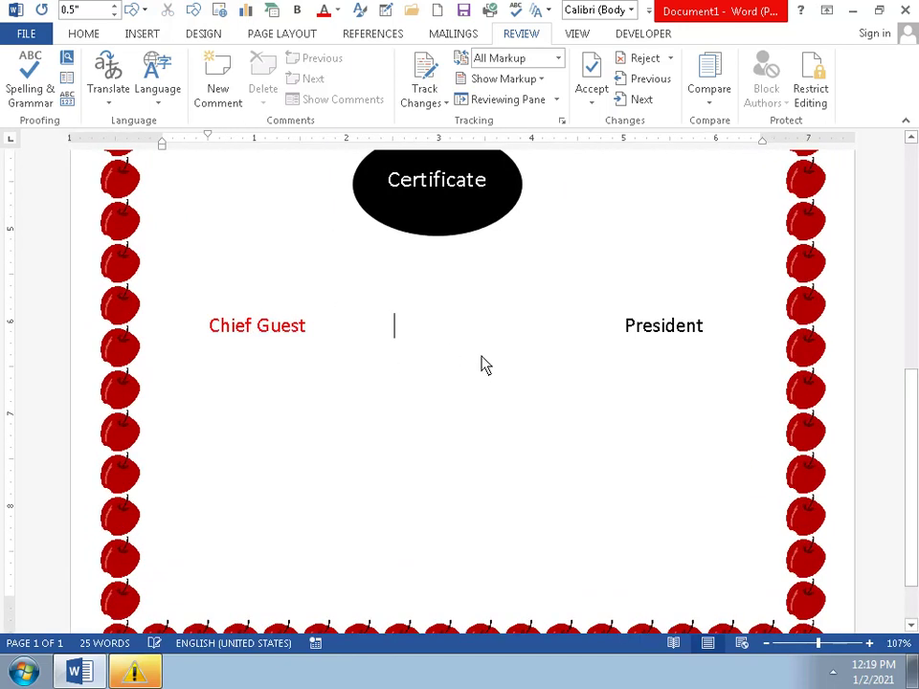
pyautogui.keyDown('ctrl'); pyautogui.scroll(-3, 483, 364); pyautogui.keyUp('ctrl')
pyautogui.keyDown('ctrl'); pyautogui.scroll(-2, 478, 369); pyautogui.keyUp('ctrl')
pyautogui.keyDown('ctrl'); pyautogui.scroll(-1, 476, 369); pyautogui.keyUp('ctrl')
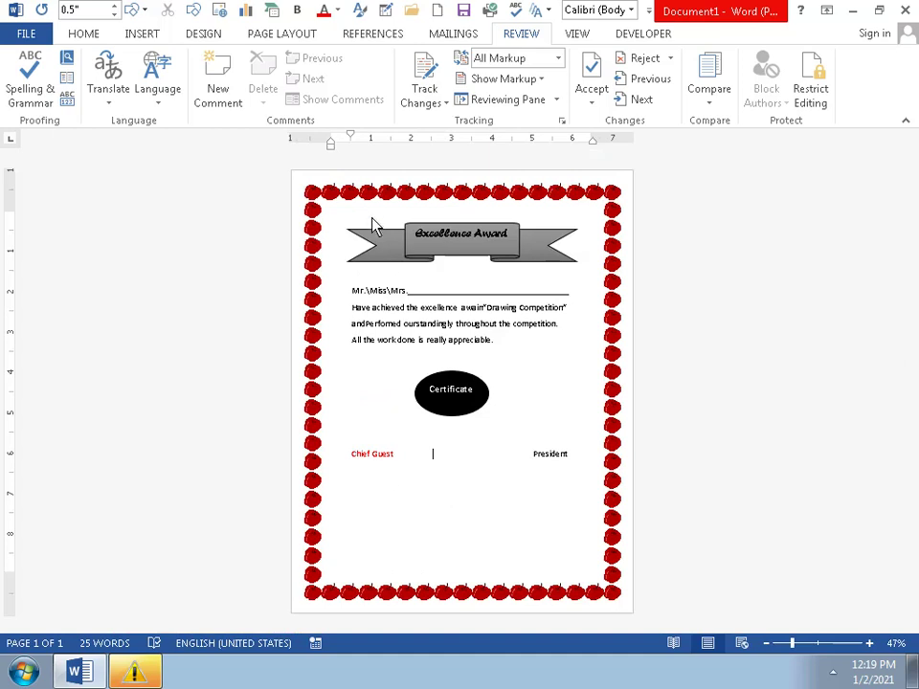
pyautogui.hotkey('ctrl', 'Home')
pyautogui.press('Return')
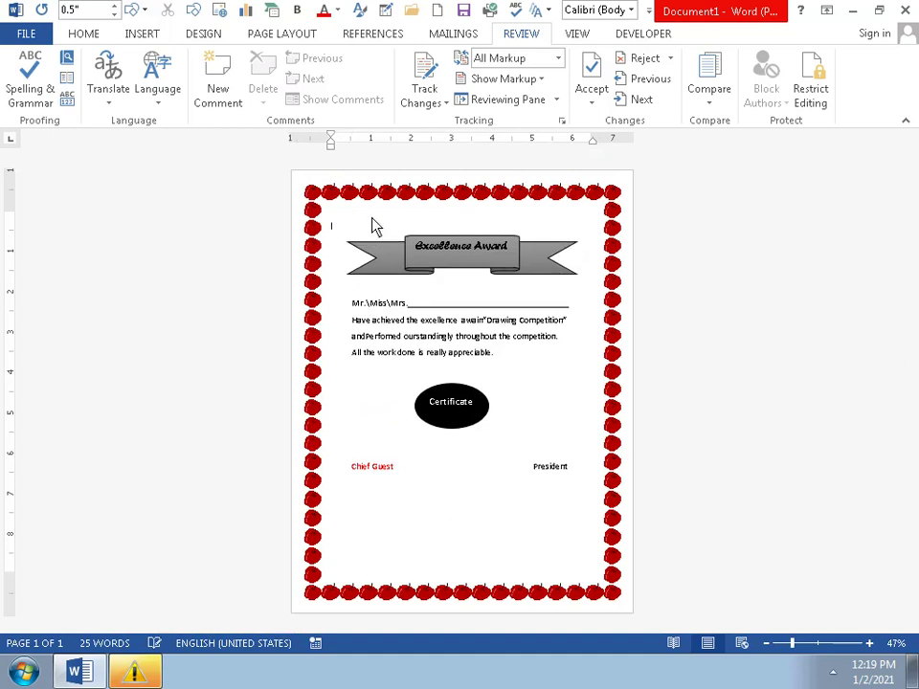
pyautogui.press('Return')
# - Add blank lines above Mr.\Miss\Mrs. and at the top to lower the award wording
pyautogui.press('Return')
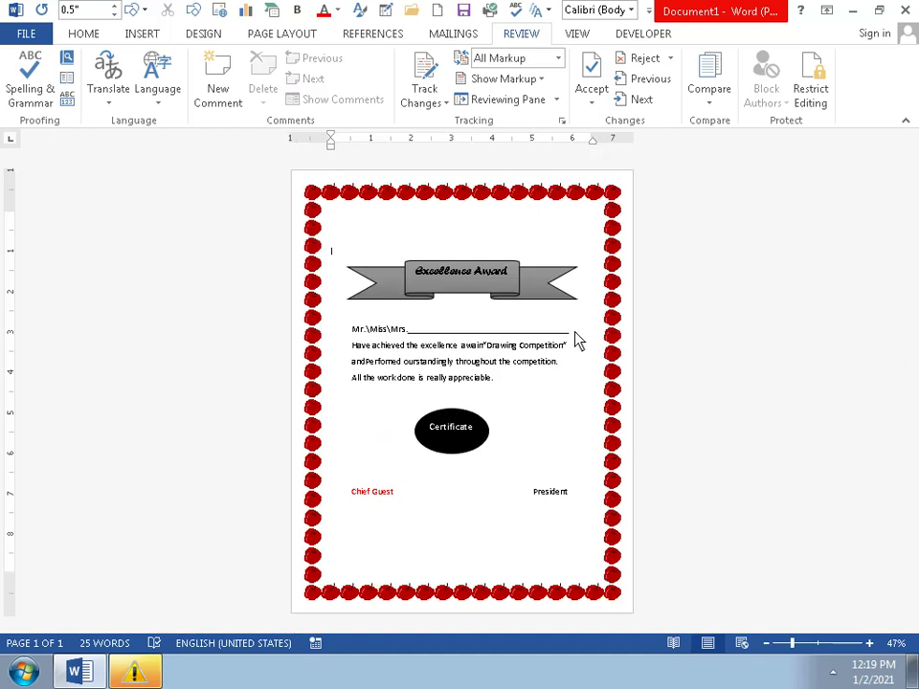
pyautogui.click(347, 322)
pyautogui.press('Return')
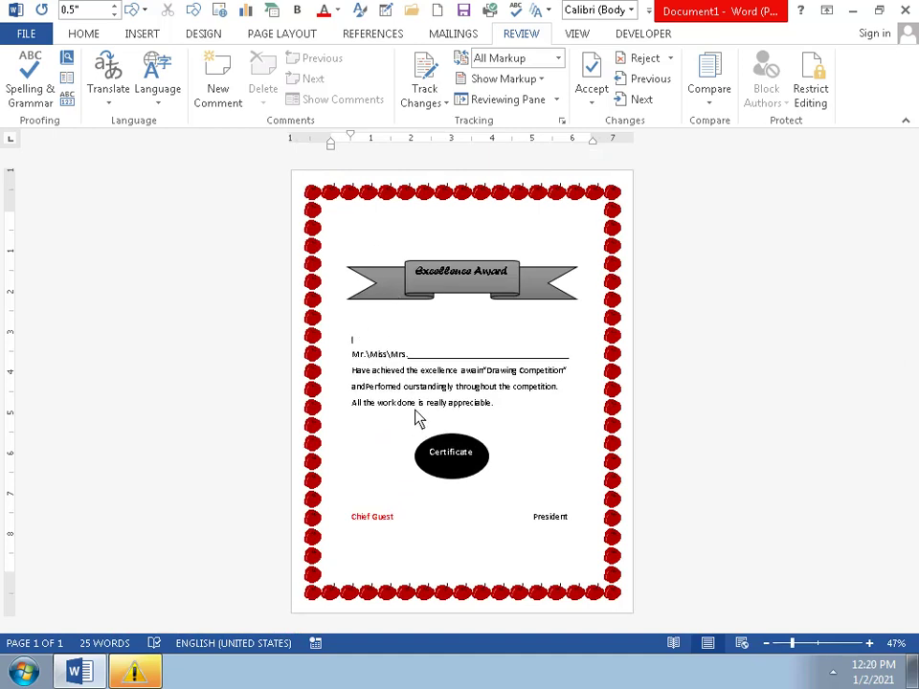
pyautogui.press('Return')
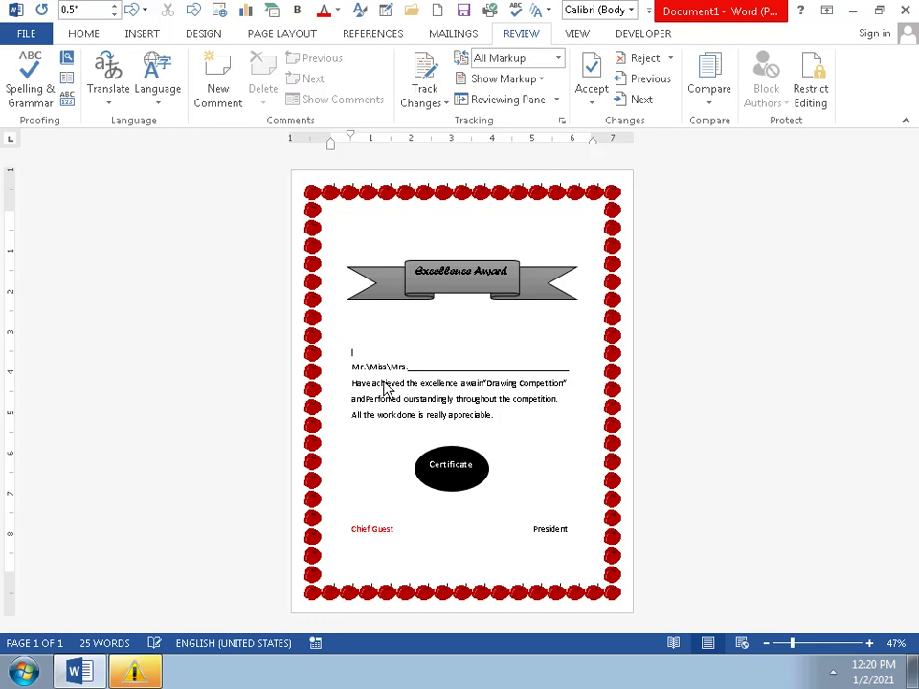
pyautogui.click(356, 255)
pyautogui.press('Return')
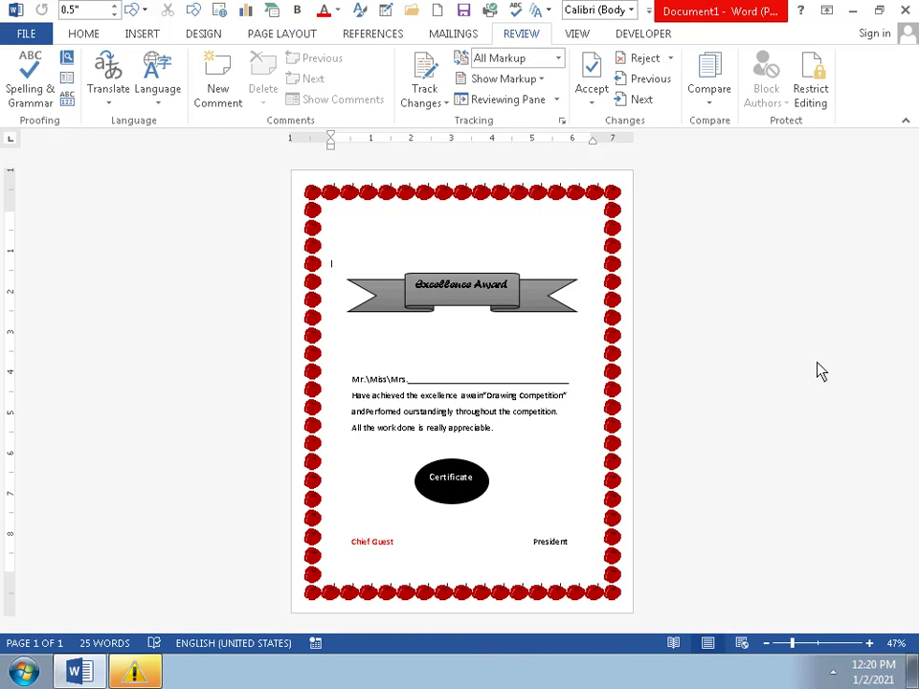
pyautogui.click(839, 681)
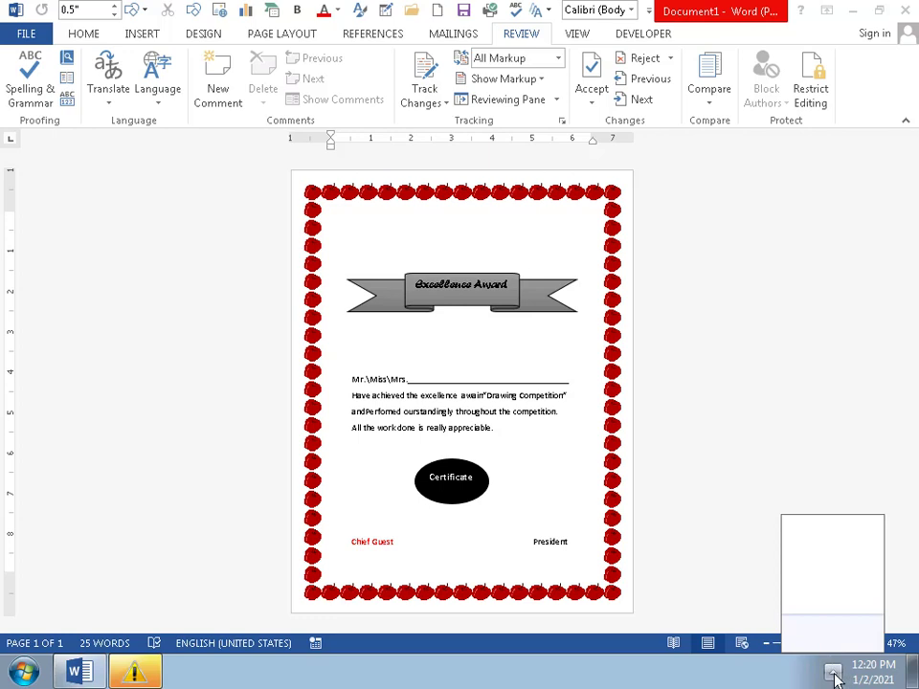
pyautogui.click(834, 677)
pyautogui.click(832, 673)
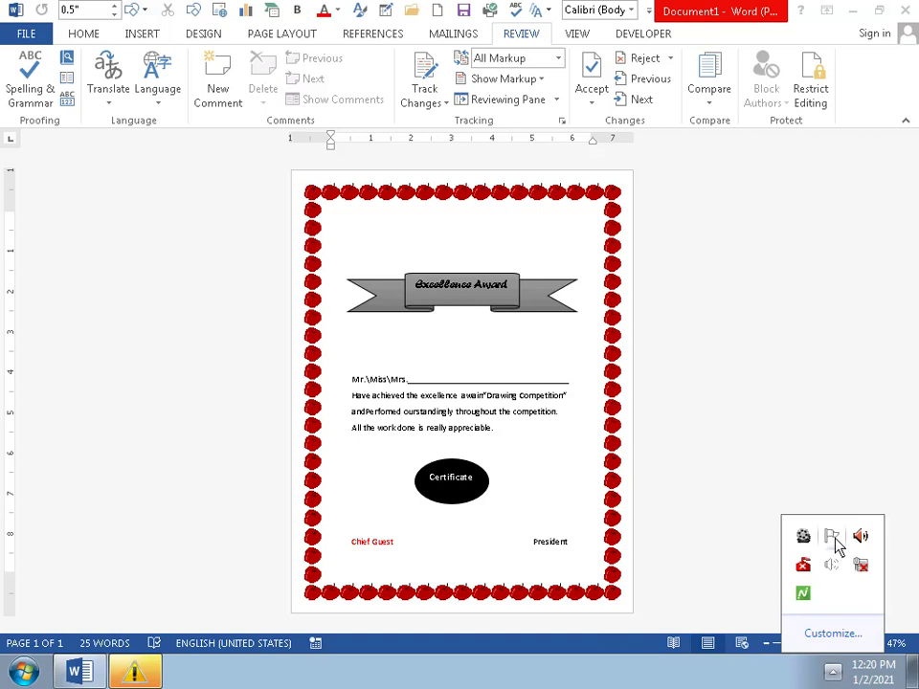
pyautogui.click(803, 536)
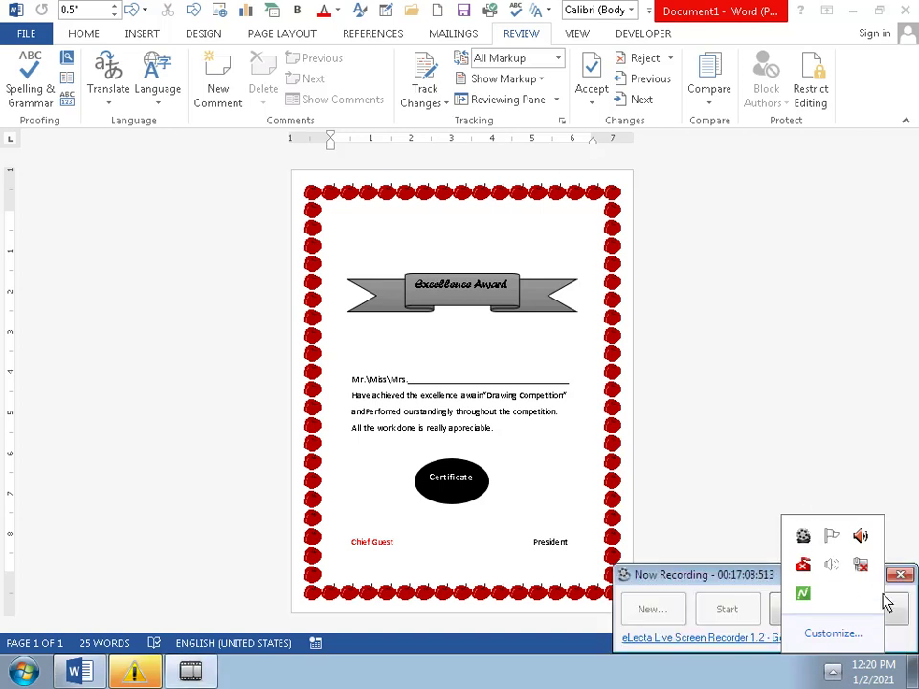